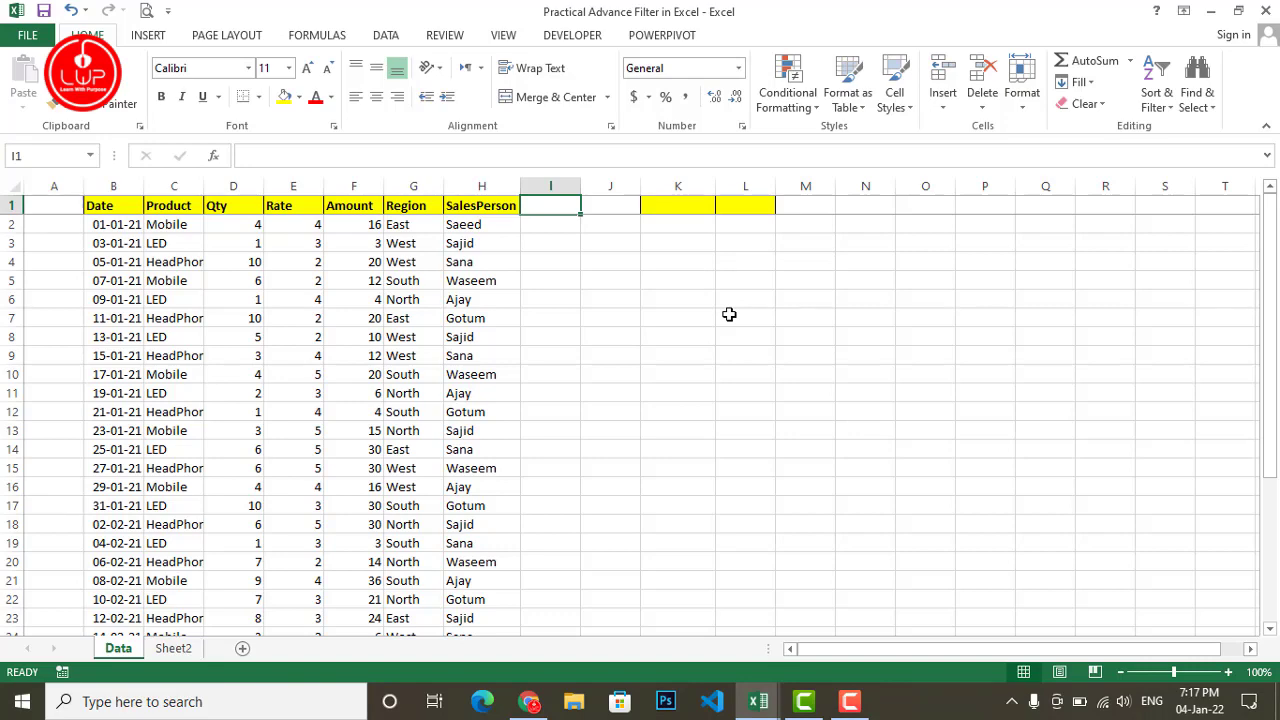
{"action": "left_click", "coordinate": [221, 325]}
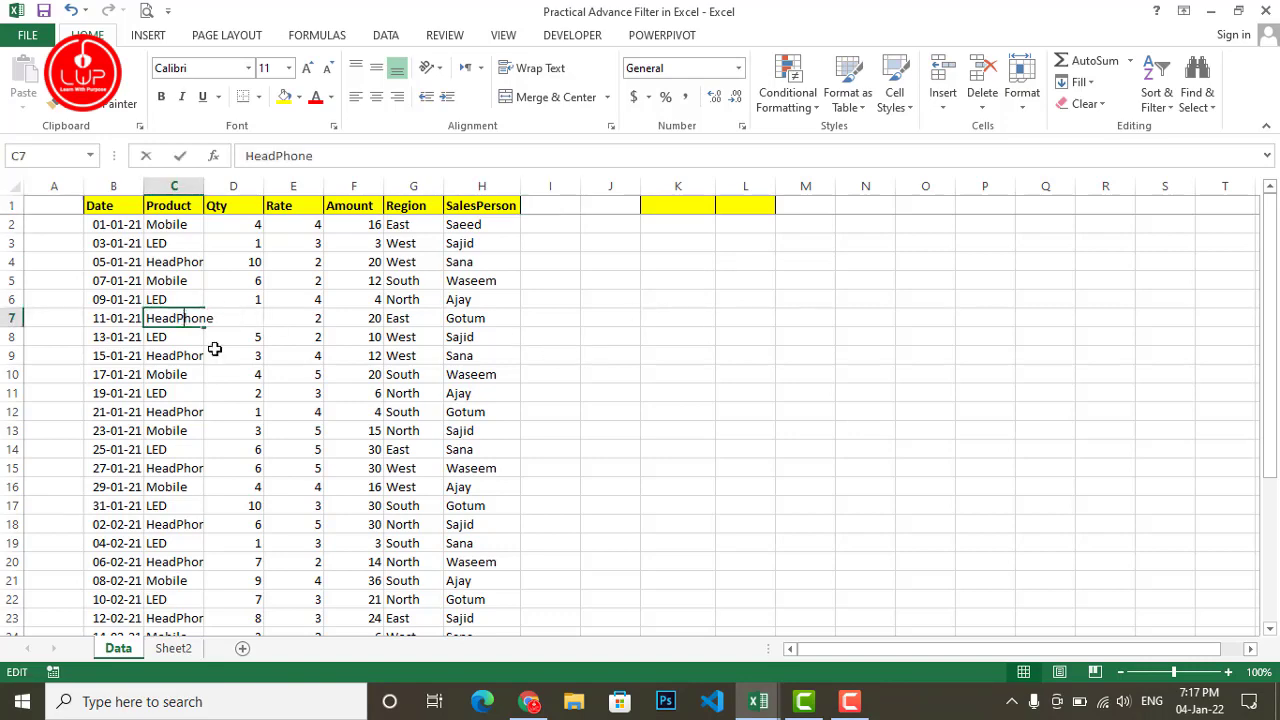
{"action": "left_click", "coordinate": [368, 334]}
{"action": "scroll", "coordinate": [322, 371], "scroll_direction": "down", "scroll_amount": 3}
{"action": "scroll", "coordinate": [330, 371], "scroll_direction": "up", "scroll_amount": 3}
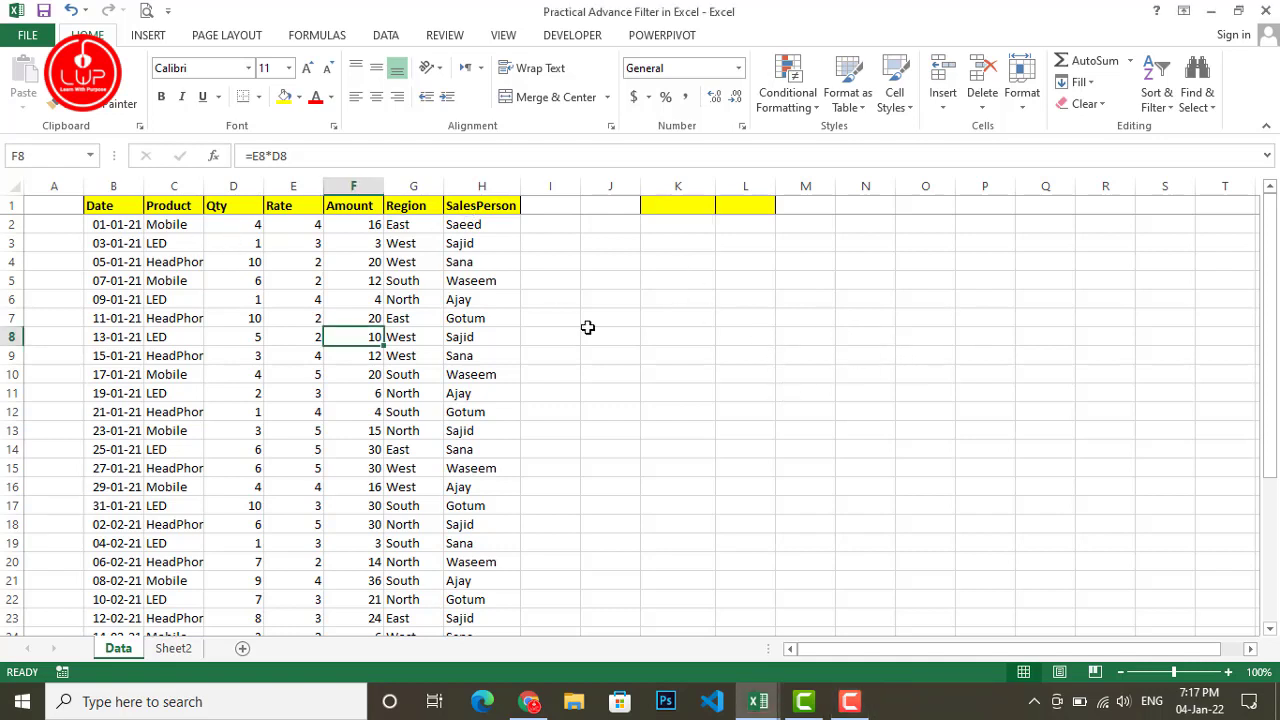
Step: Copy the Date and Product headers from B1:C1 into K1:L1 as the criteria headers
{"action": "left_click", "coordinate": [127, 207]}
{"action": "key", "text": "F2"}
{"action": "key", "text": "Return"}
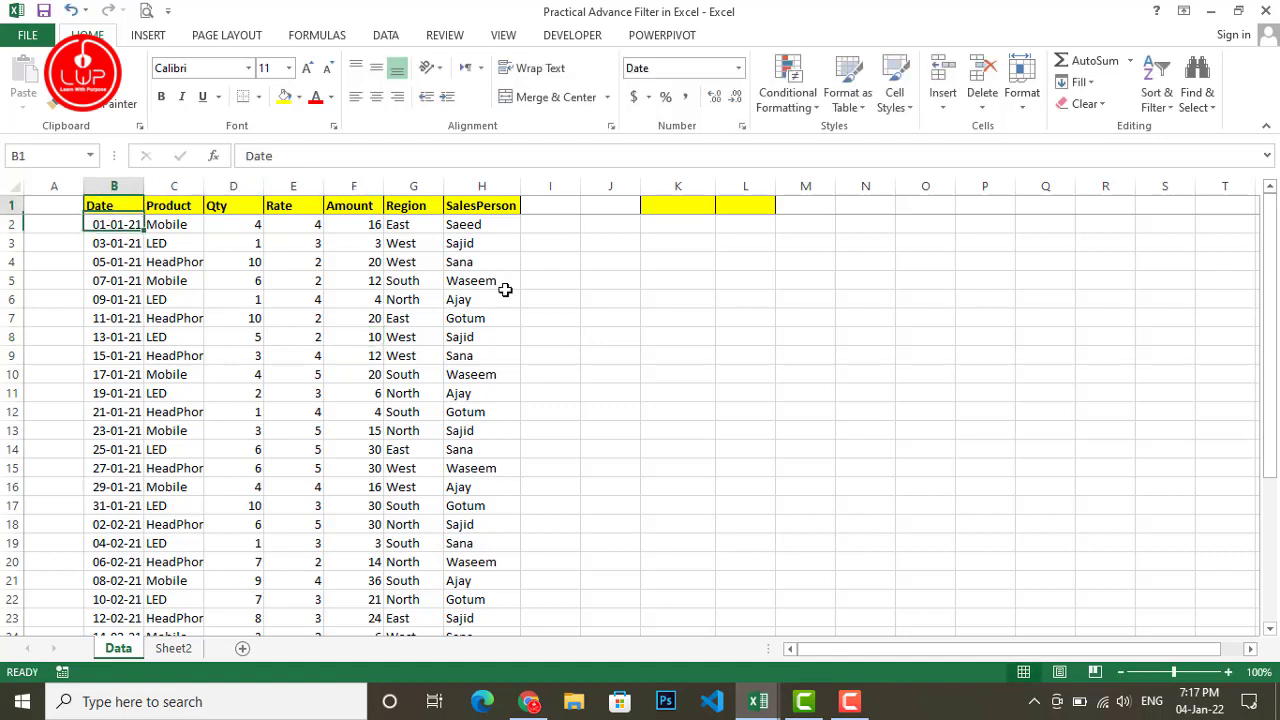
{"action": "key", "text": "Up"}
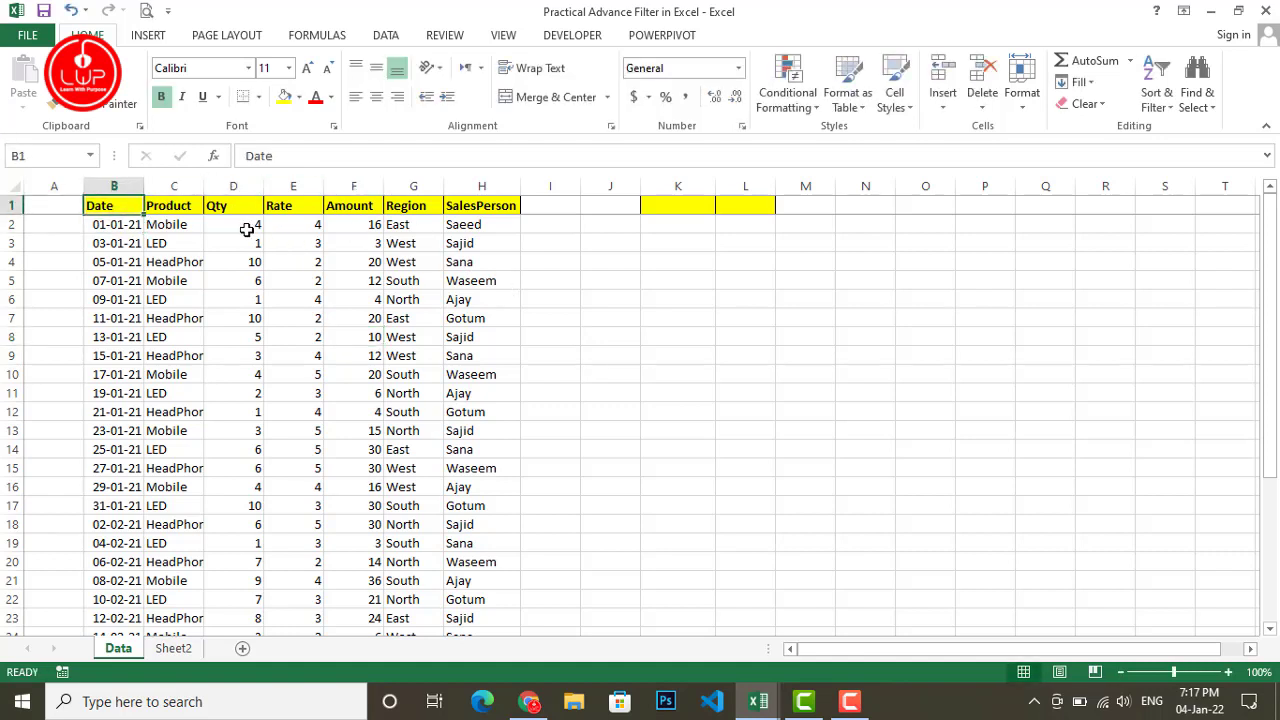
{"action": "left_click", "coordinate": [178, 207], "text": "ctrl"}
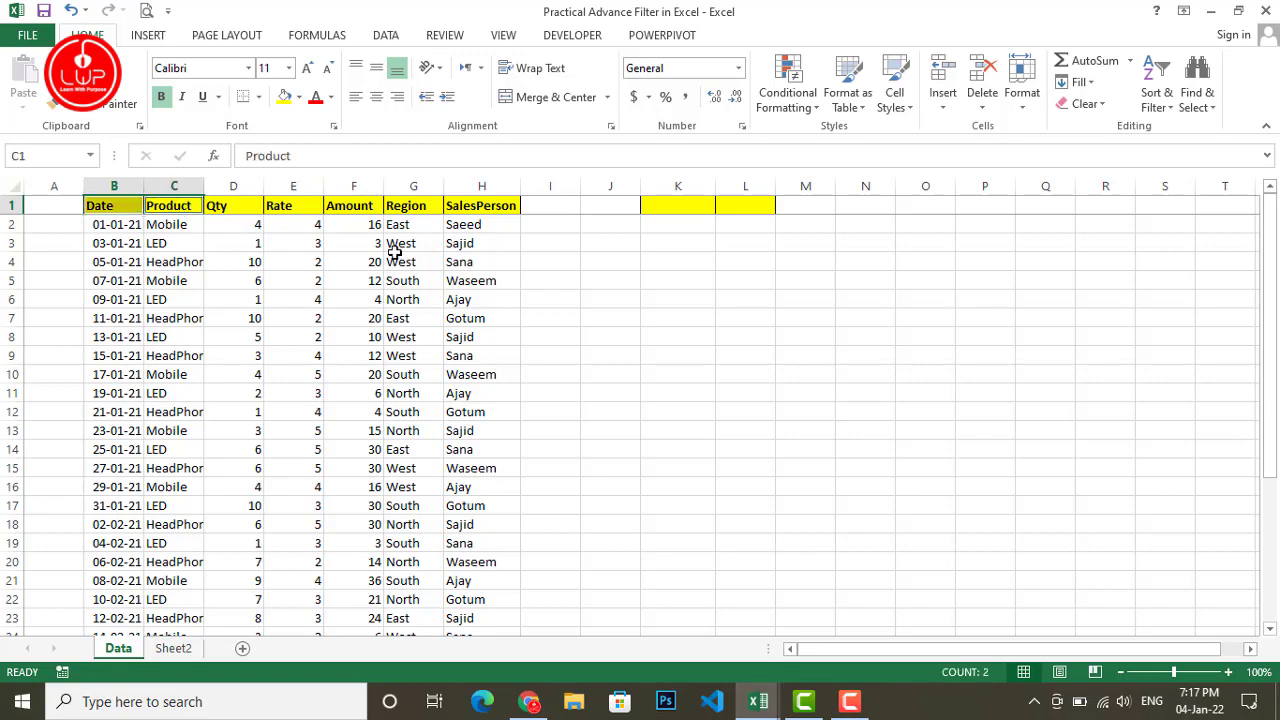
{"action": "key", "text": "ctrl+c"}
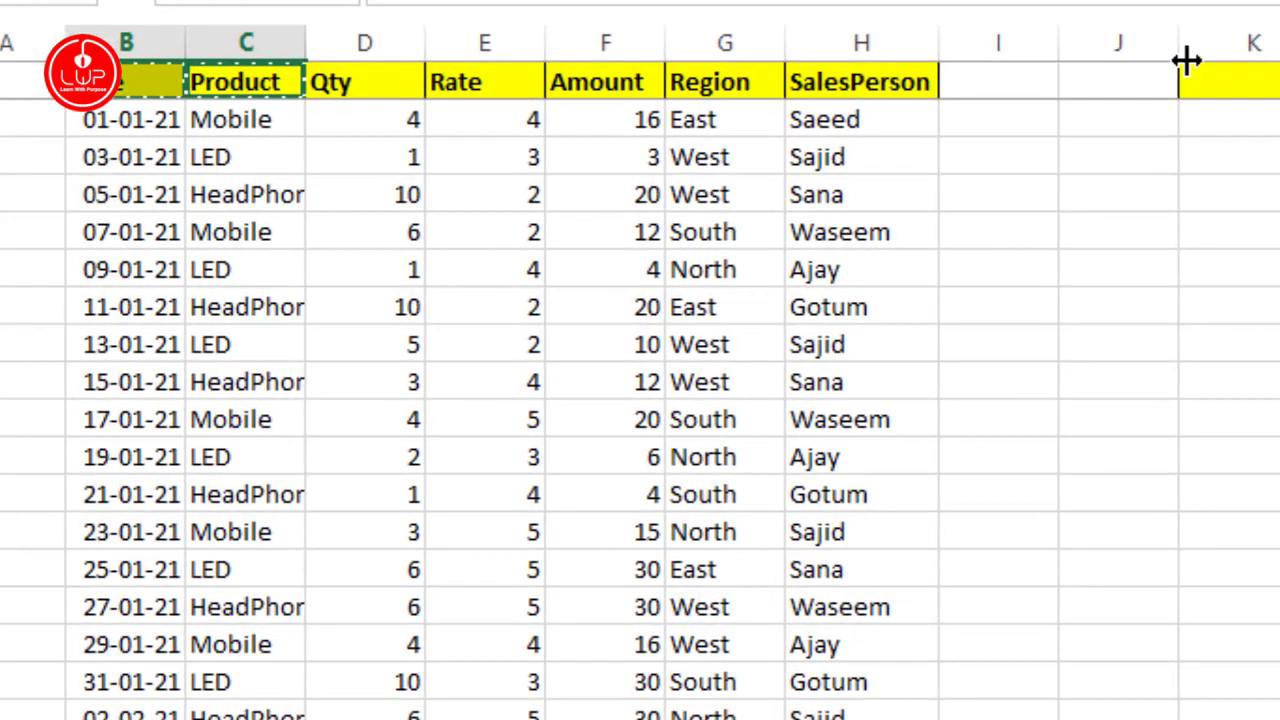
{"action": "left_click", "coordinate": [1208, 83]}
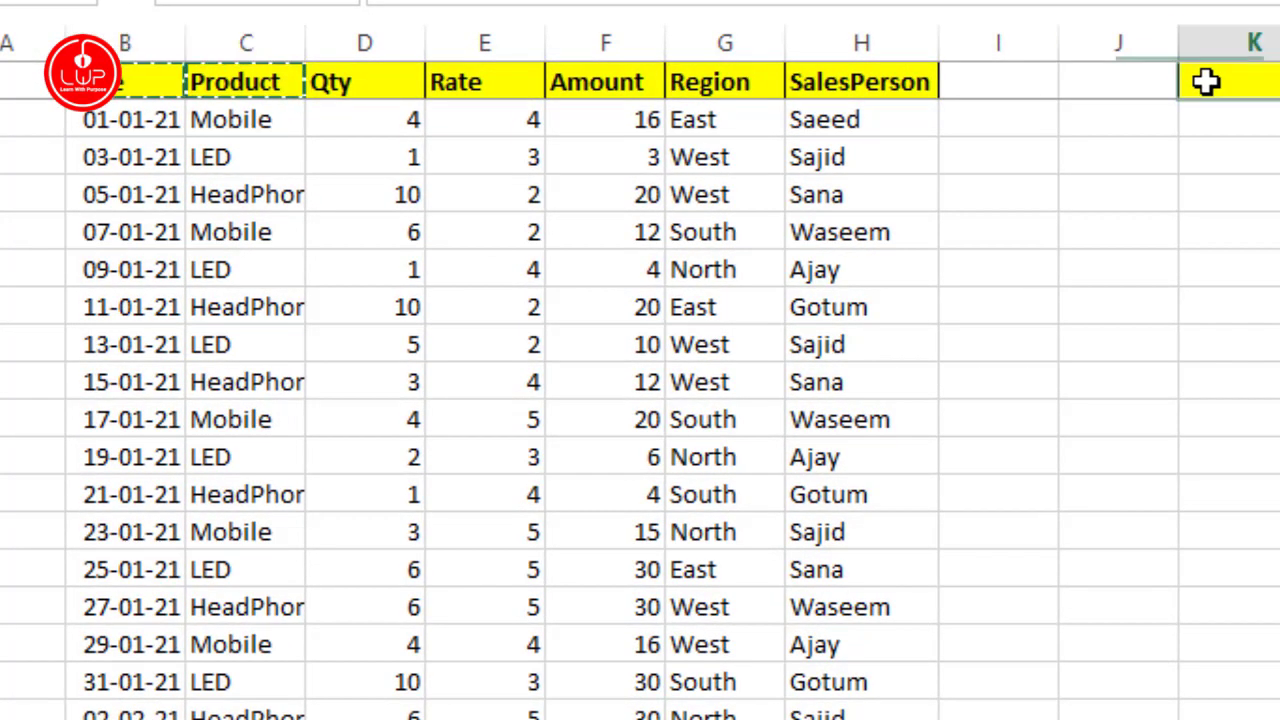
{"action": "key", "text": "Return"}
Step: Enter the date criterion <=10-2-2021 in K2, under the copied Date header
{"action": "key", "text": "Down"}
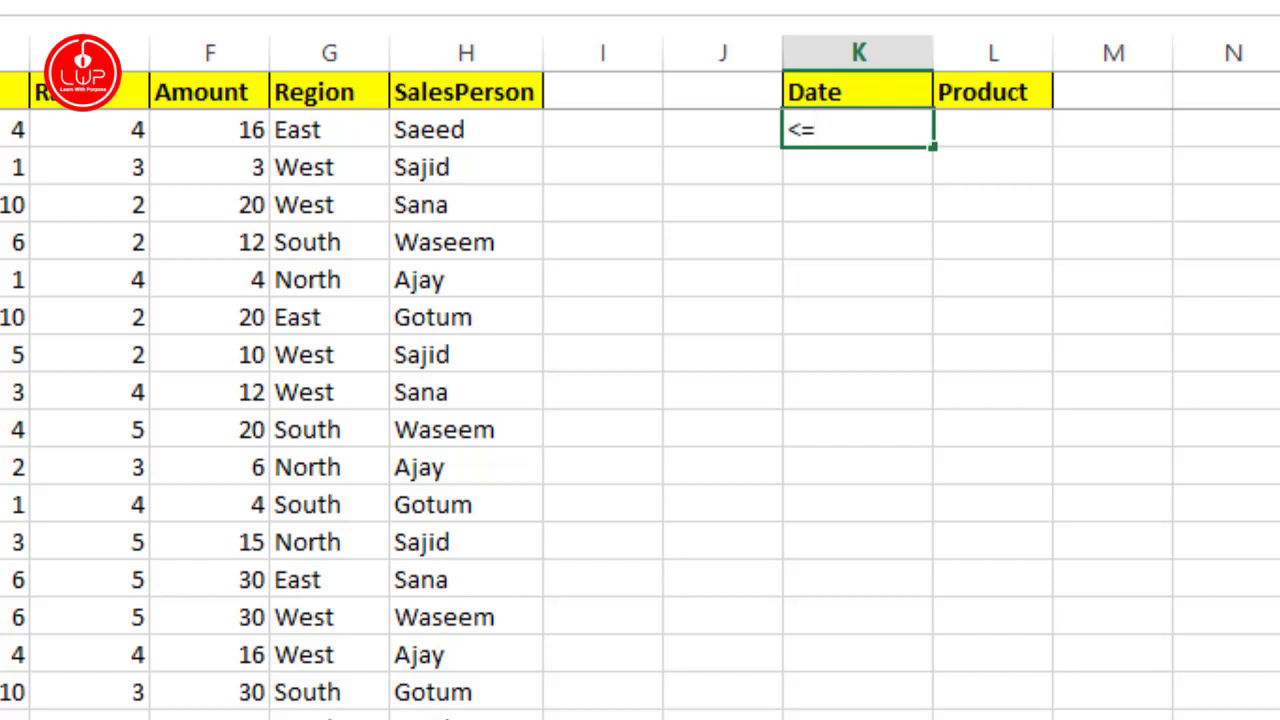
{"action": "type", "text": "10-2-2021"}
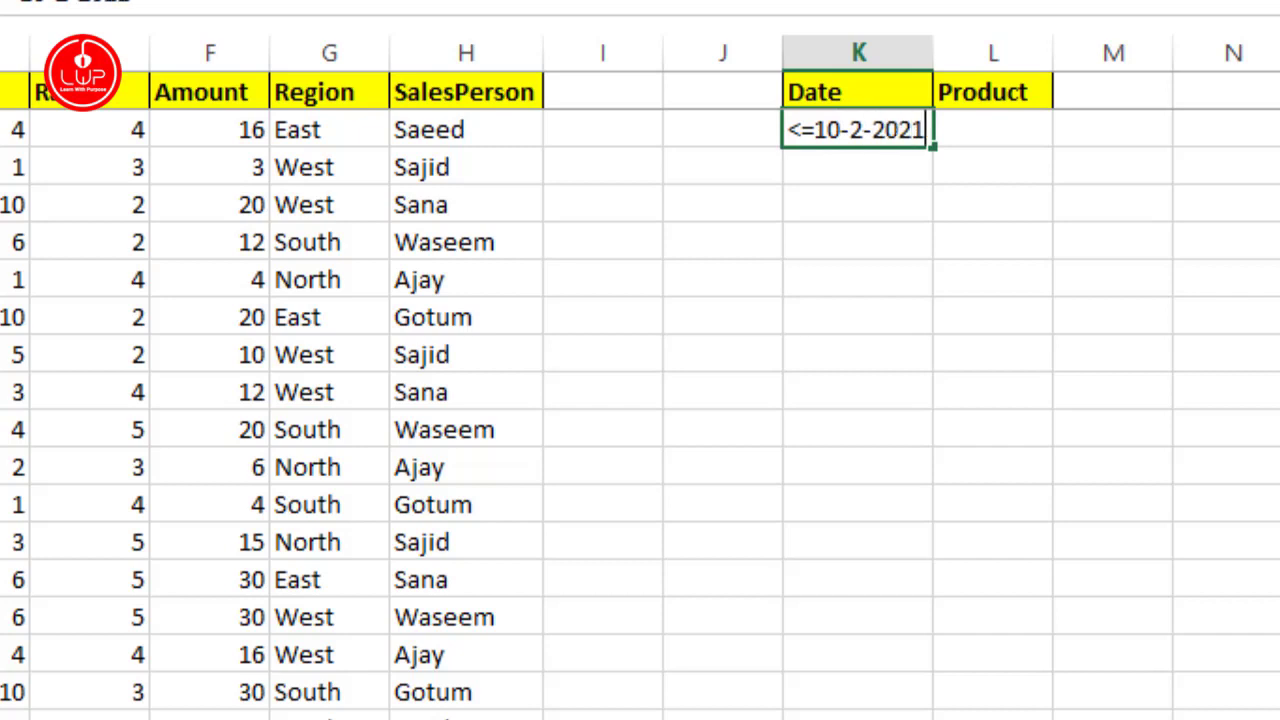
{"action": "key", "text": "Return"}
{"action": "key", "text": "Up"}
{"action": "key", "text": "Right"}
{"action": "key", "text": "Left"}
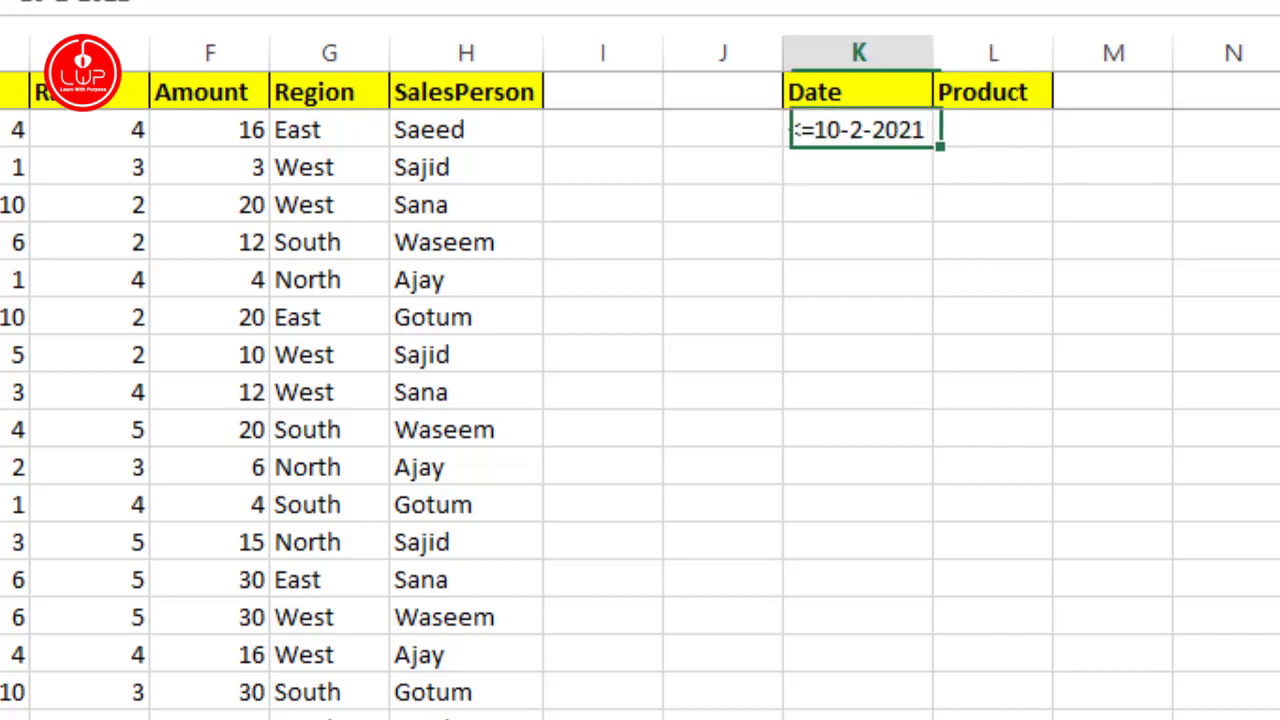
{"action": "key", "text": "Right"}
{"action": "key", "text": "Left"}
Step: Enter the wildcard product criterion *LED* in L2, under the copied Product header
{"action": "key", "text": "Right"}
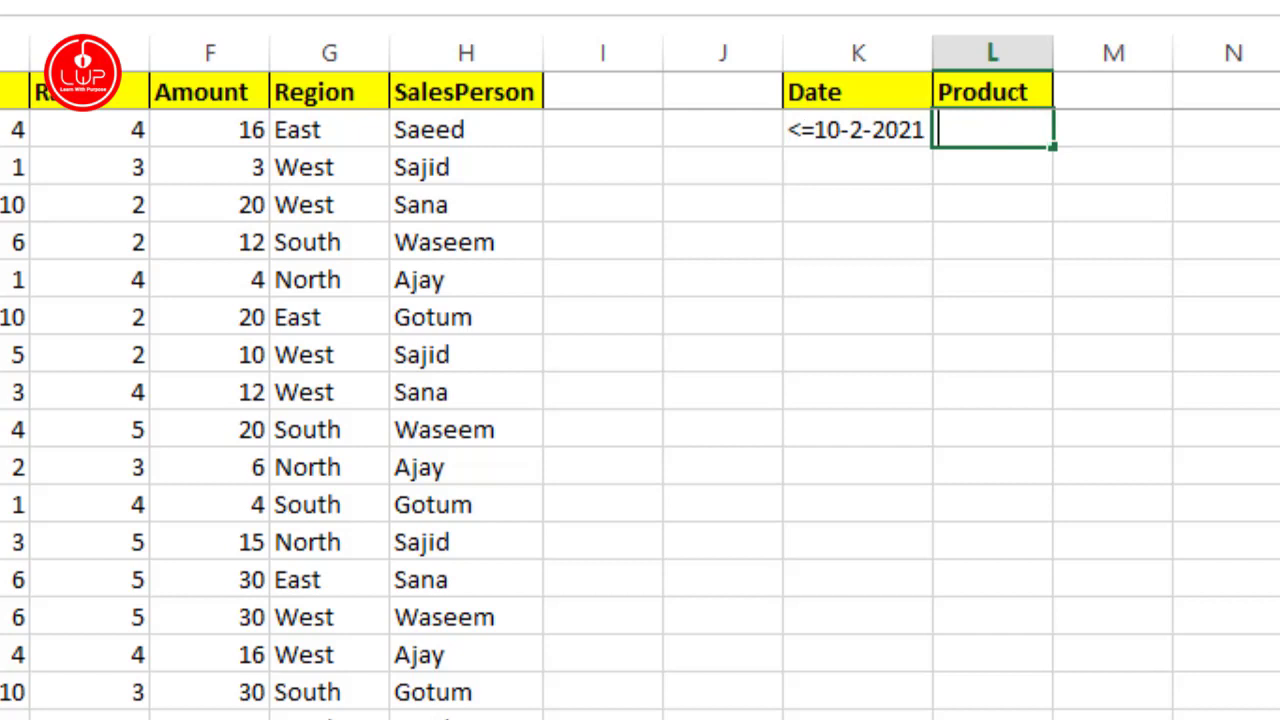
{"action": "type", "text": "*LED*"}
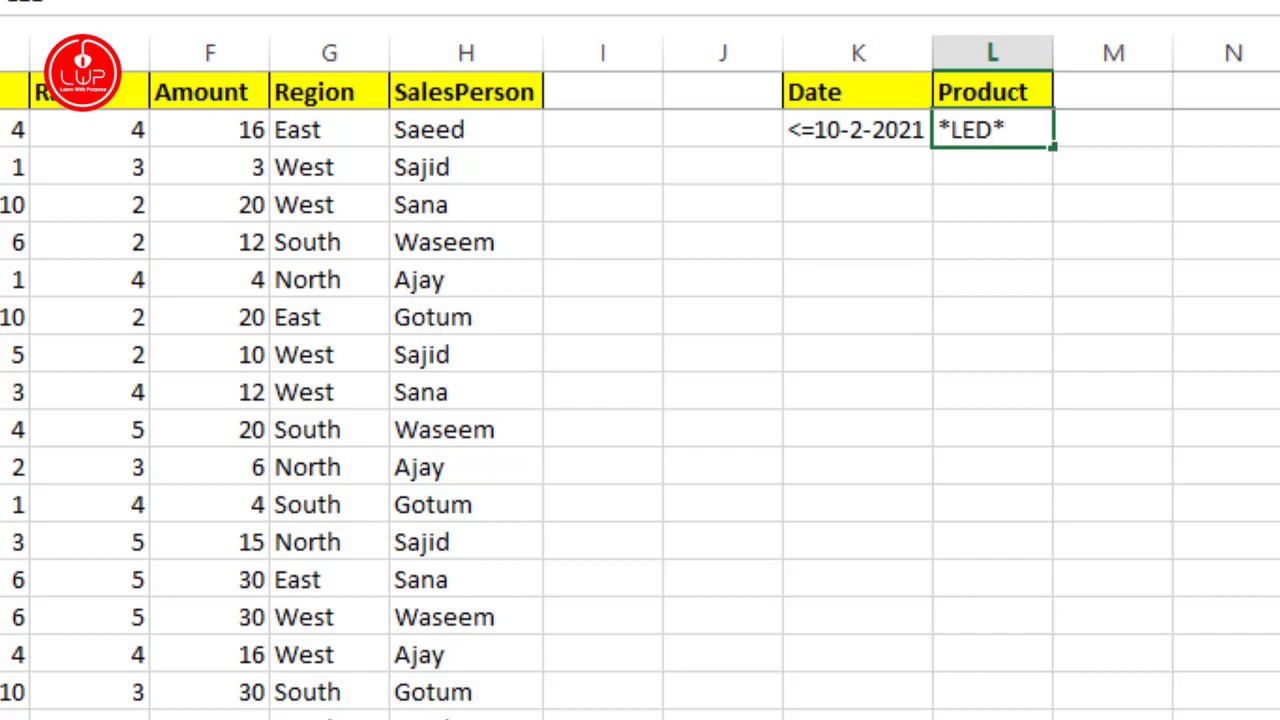
{"action": "key", "text": "Return"}
{"action": "key", "text": "Up"}
{"action": "key", "text": "Left"}
{"action": "key", "text": "Right"}
{"action": "left_click", "coordinate": [855, 281]}
{"action": "left_click", "coordinate": [280, 121]}
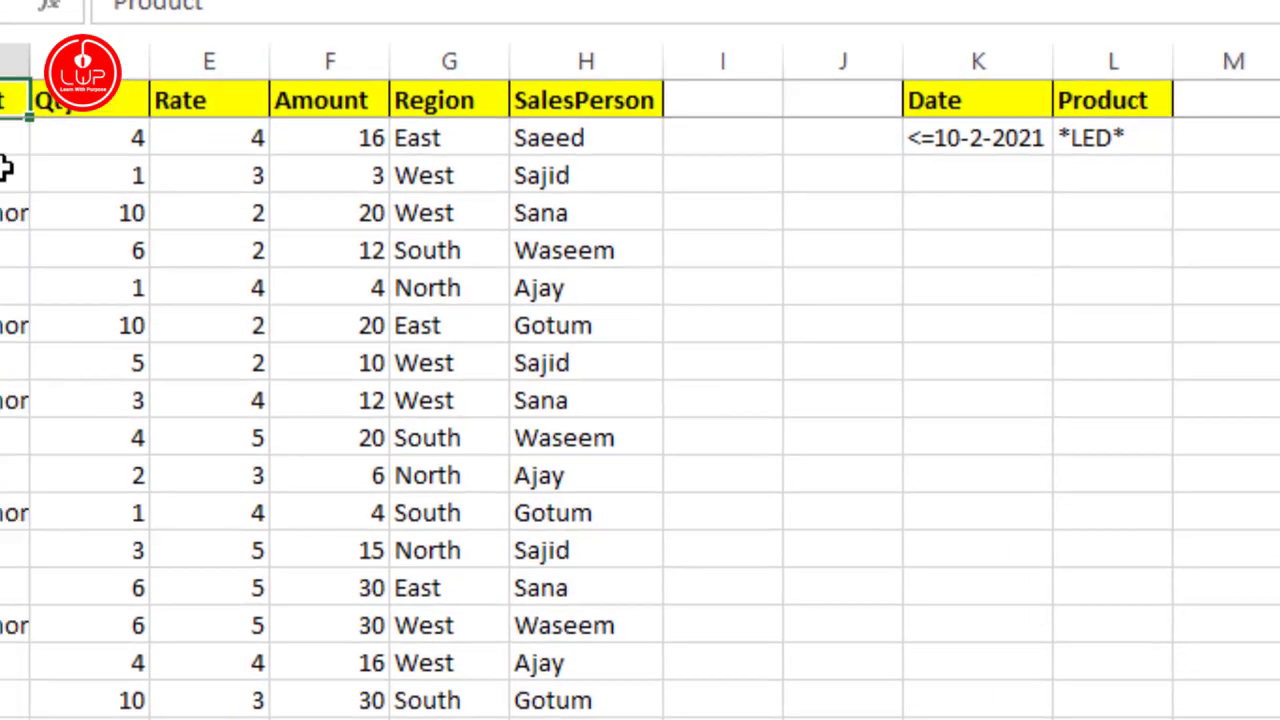
{"action": "left_click", "coordinate": [147, 121]}
{"action": "left_click", "coordinate": [267, 121]}
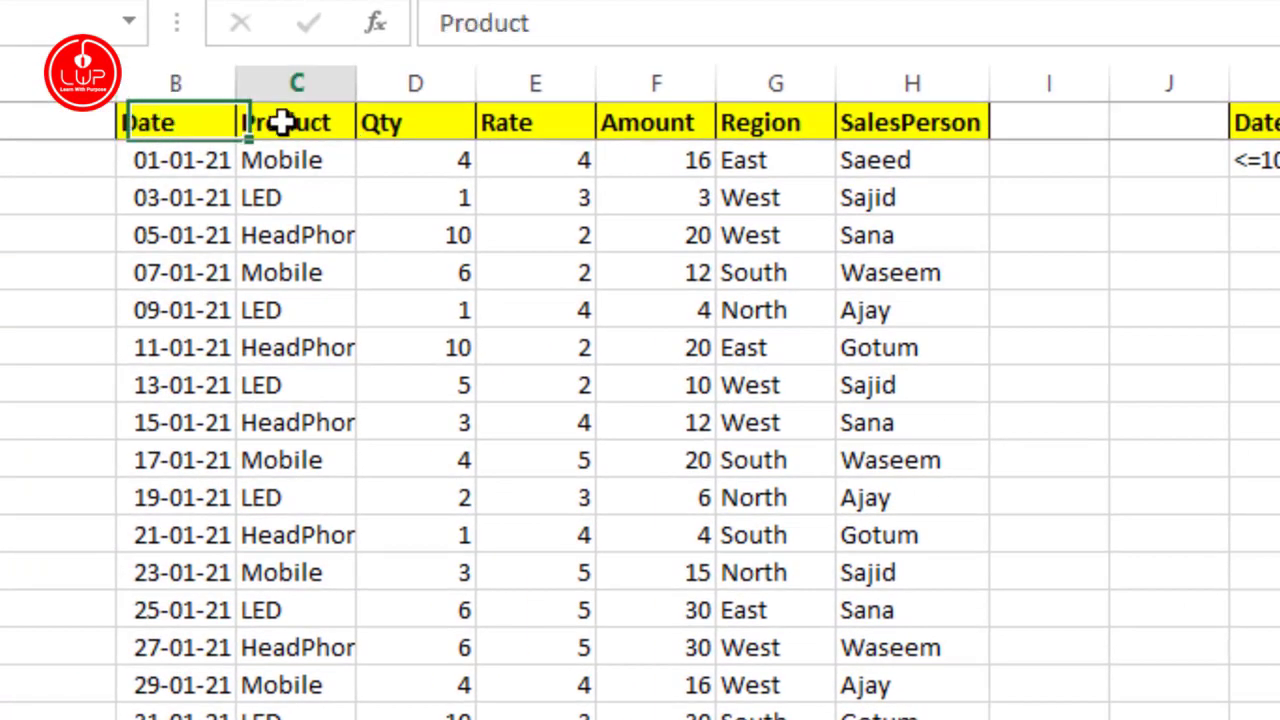
{"action": "left_click", "coordinate": [639, 142]}
{"action": "left_click", "coordinate": [782, 118]}
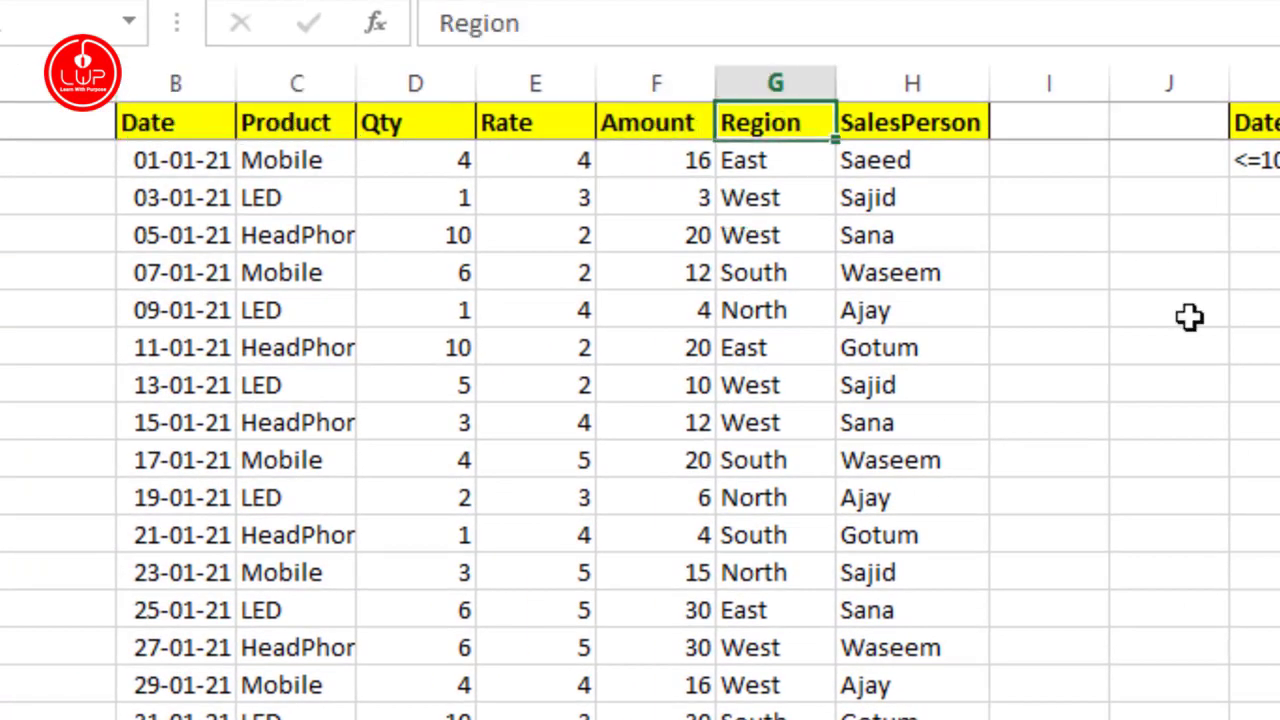
{"action": "left_click", "coordinate": [168, 117]}
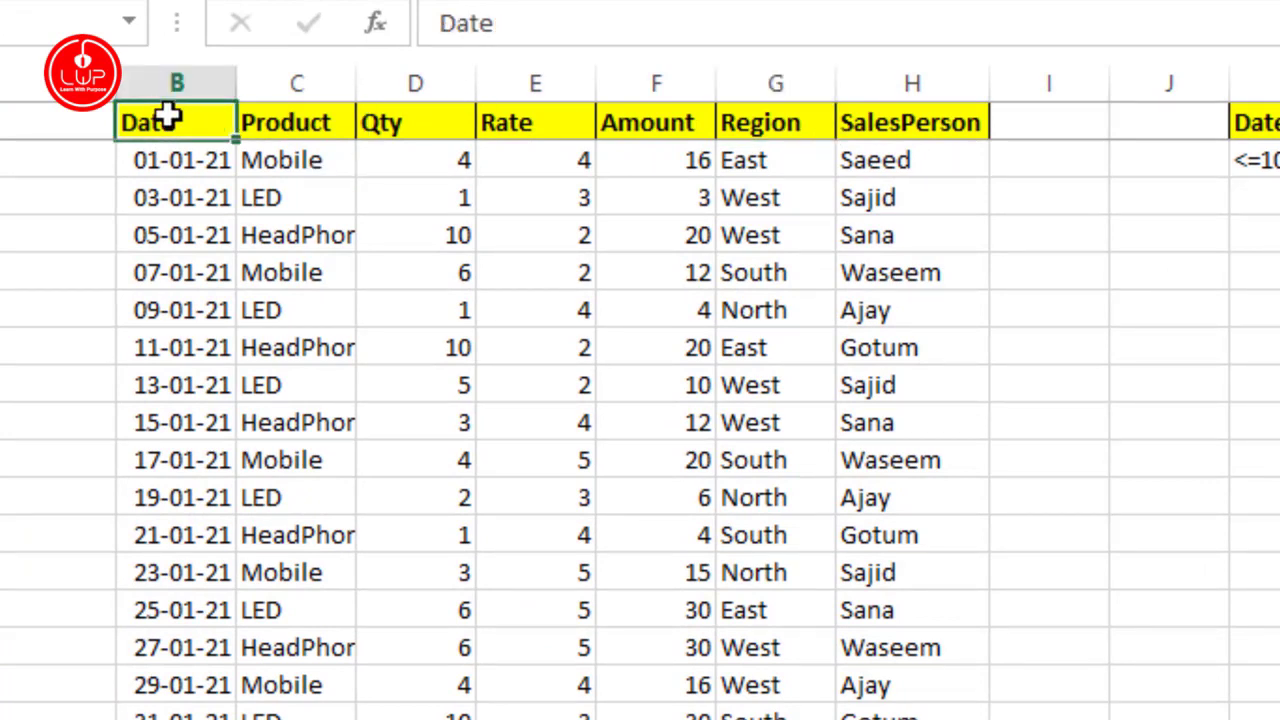
{"action": "key", "text": "shift+Right"}
{"action": "key", "text": "shift+Right"}
{"action": "key", "text": "shift+Right"}
{"action": "key", "text": "shift+Right"}
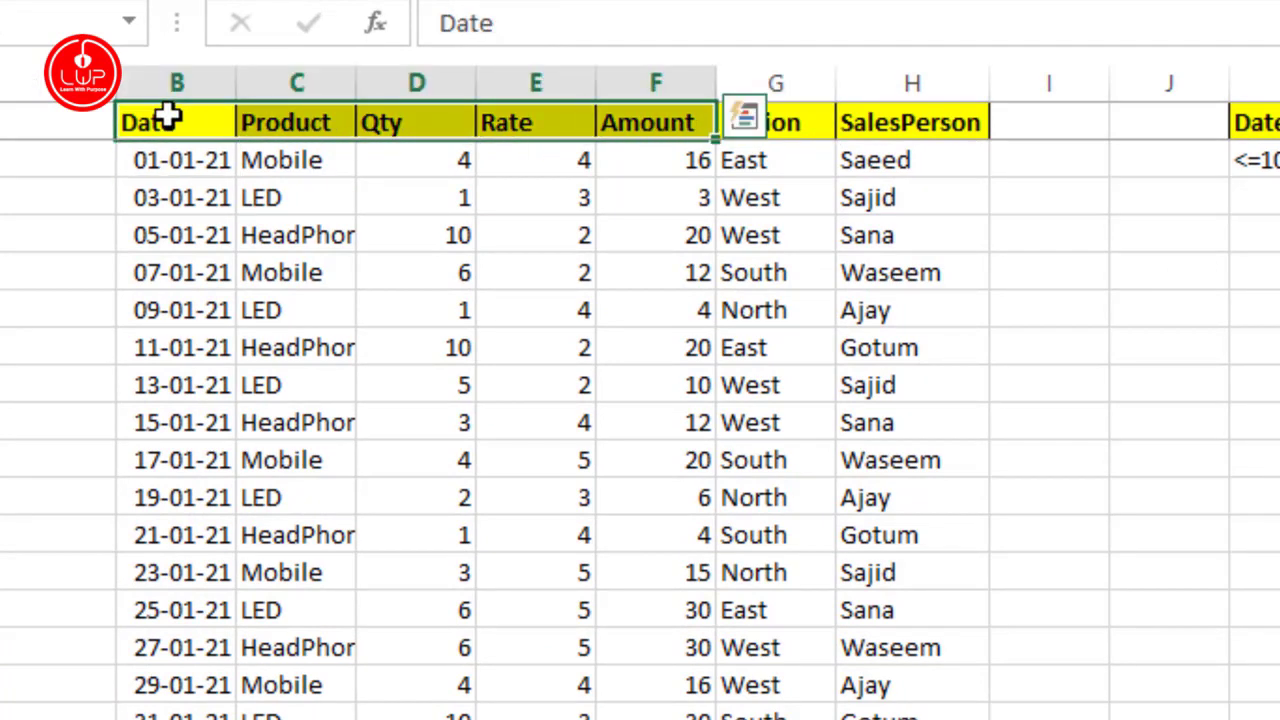
{"action": "left_click", "coordinate": [305, 230]}
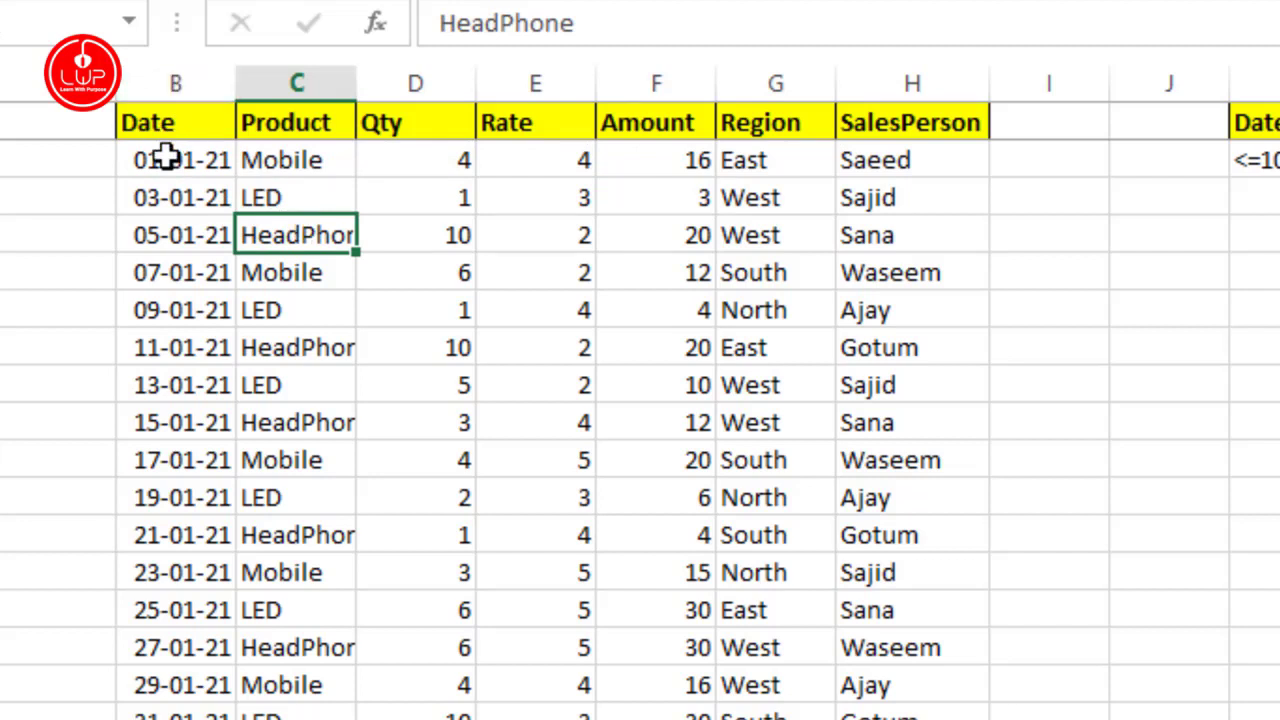
{"action": "left_click", "coordinate": [166, 120]}
{"action": "left_click", "coordinate": [300, 120], "text": "ctrl"}
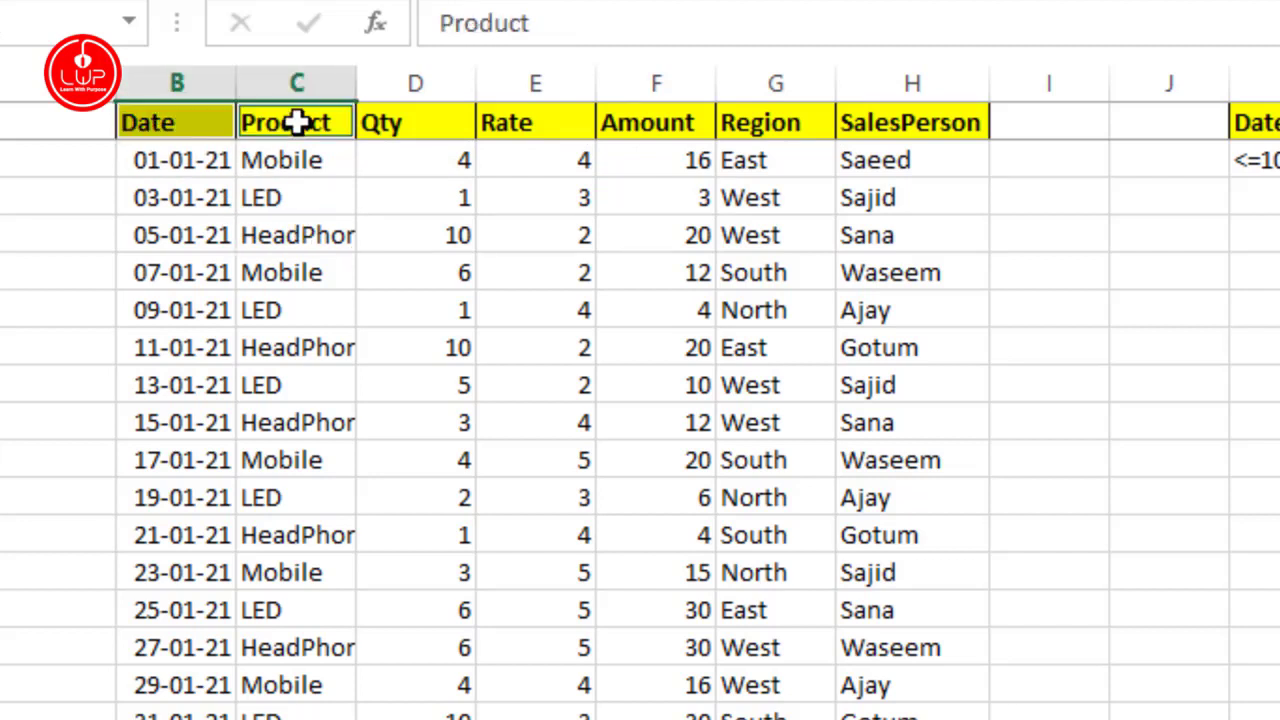
{"action": "left_click", "coordinate": [376, 132], "text": "ctrl"}
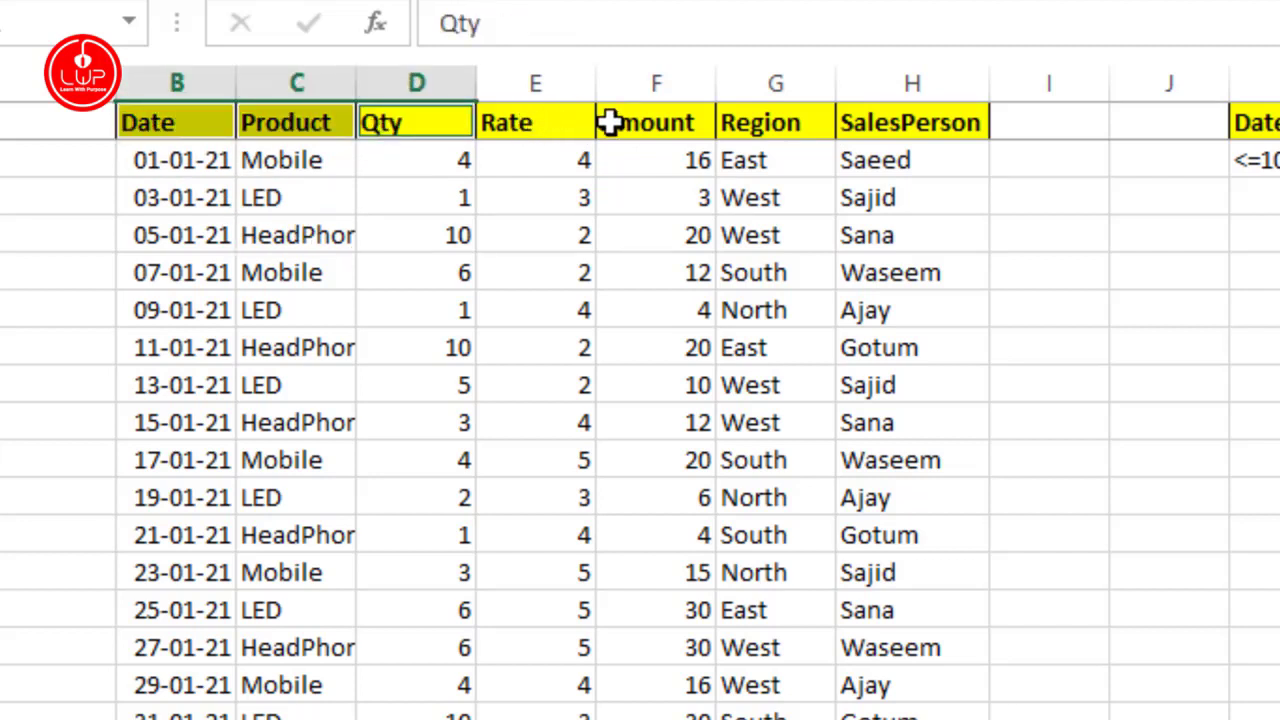
{"action": "left_click", "coordinate": [445, 128]}
Step: Copy the Date, Product, Amount and Region headers from the data table into O1:R1 as the output headers
{"action": "left_click", "coordinate": [132, 120]}
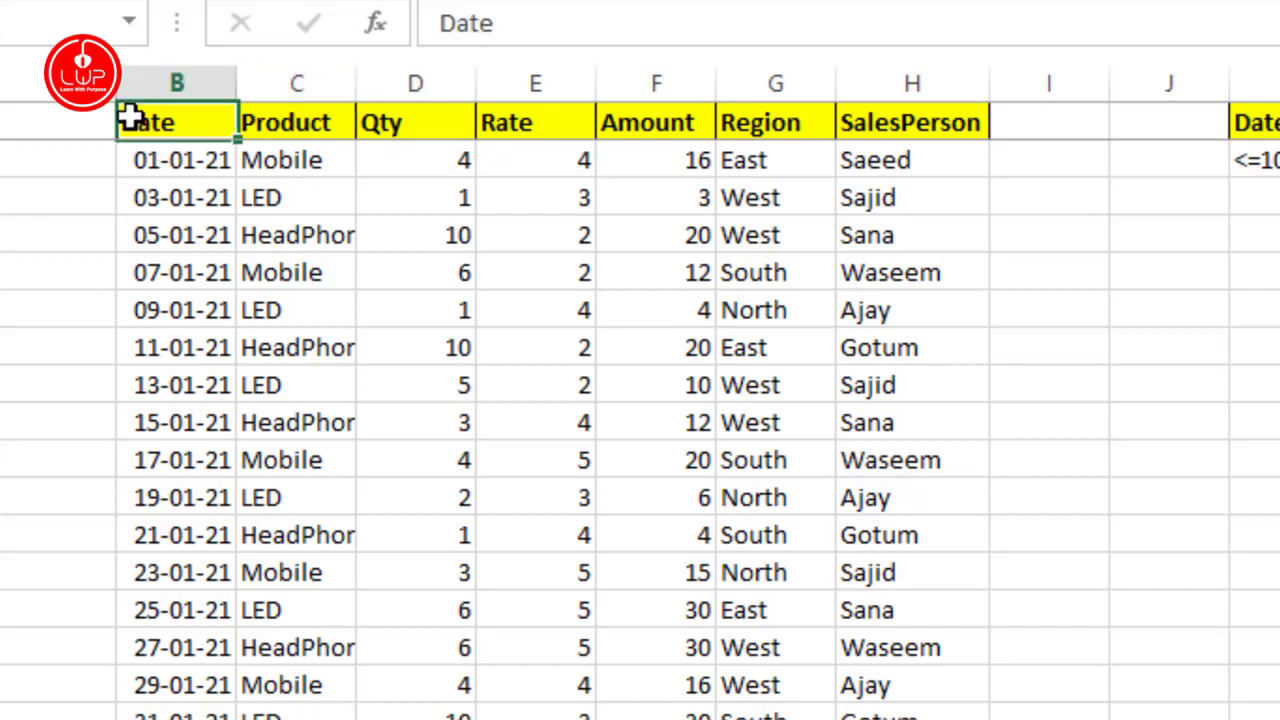
{"action": "left_click", "coordinate": [258, 124], "text": "ctrl"}
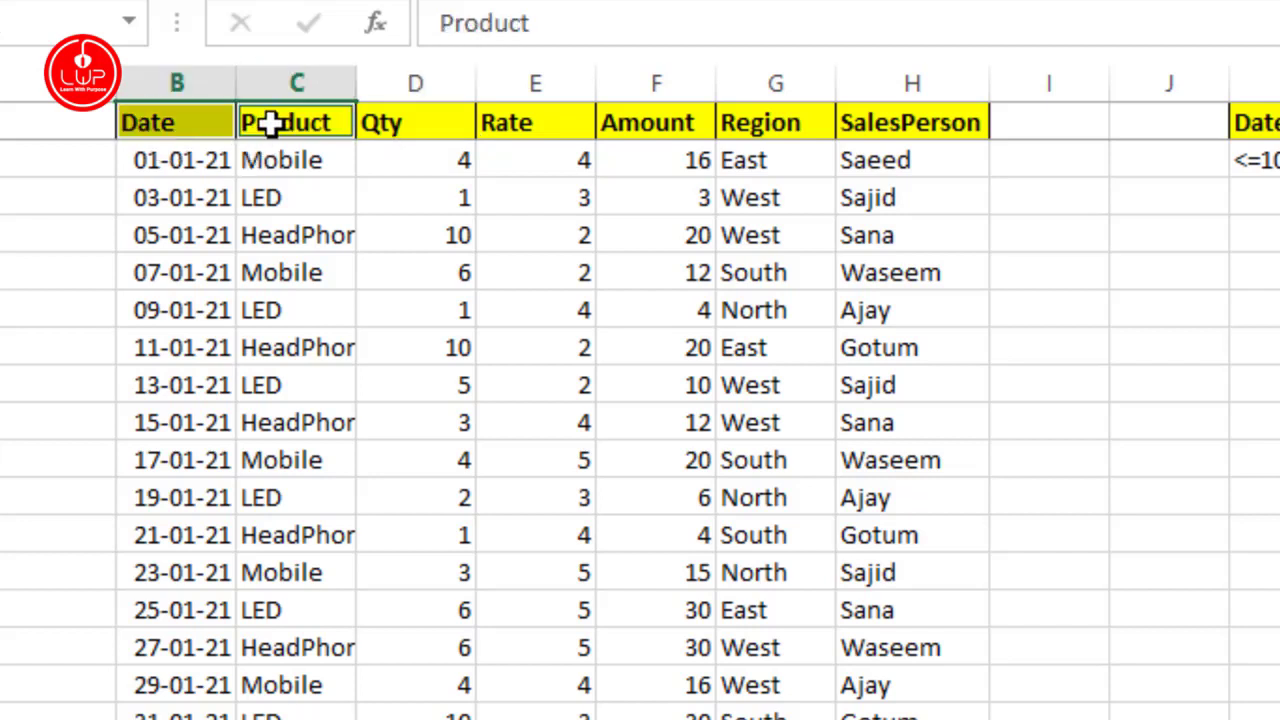
{"action": "left_click", "coordinate": [680, 122], "text": "ctrl"}
{"action": "left_click", "coordinate": [780, 122], "text": "ctrl"}
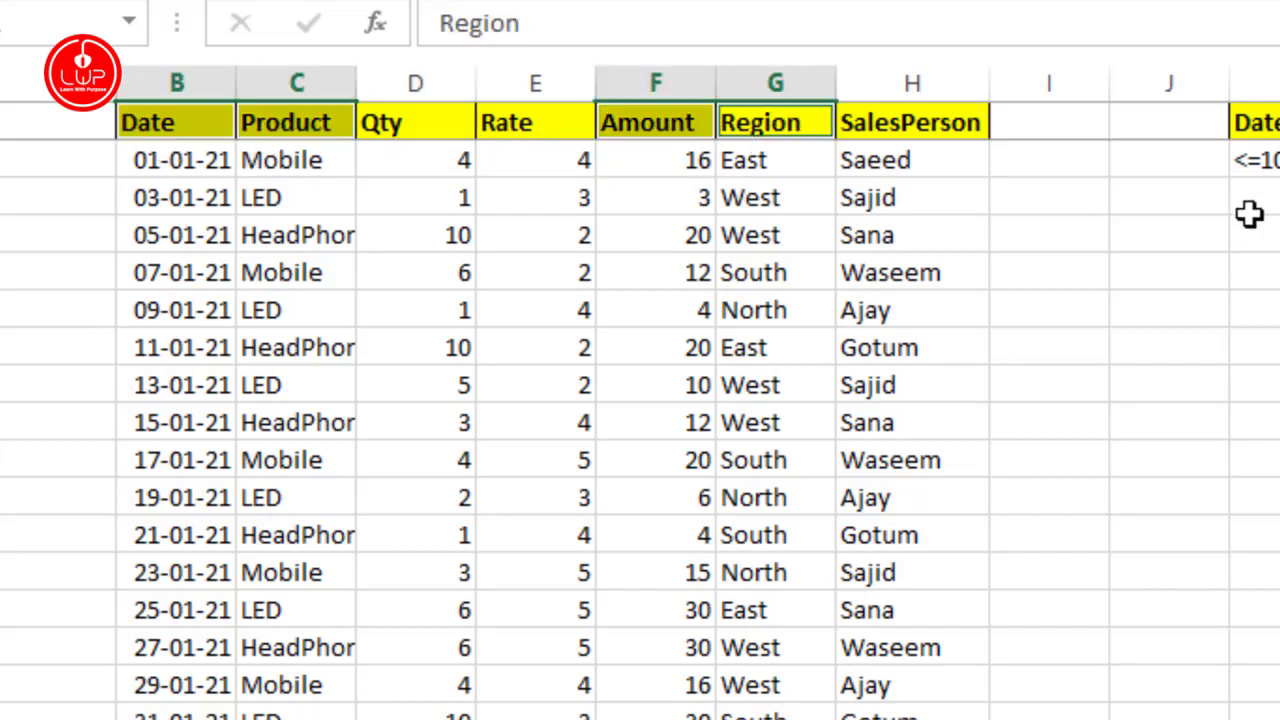
{"action": "key", "text": "ctrl+c"}
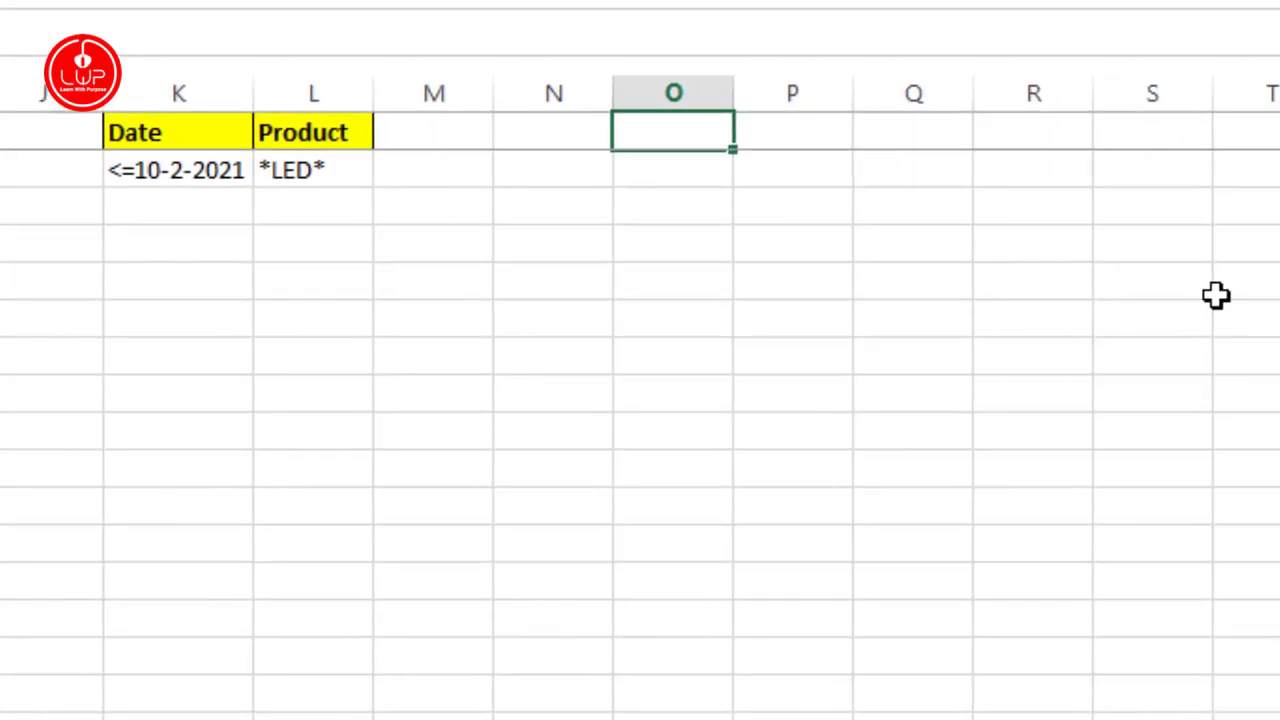
{"action": "key", "text": "ctrl+v"}
{"action": "key", "text": "Down"}
{"action": "key", "text": "Down"}
{"action": "key", "text": "Up"}
{"action": "key", "text": "Up"}
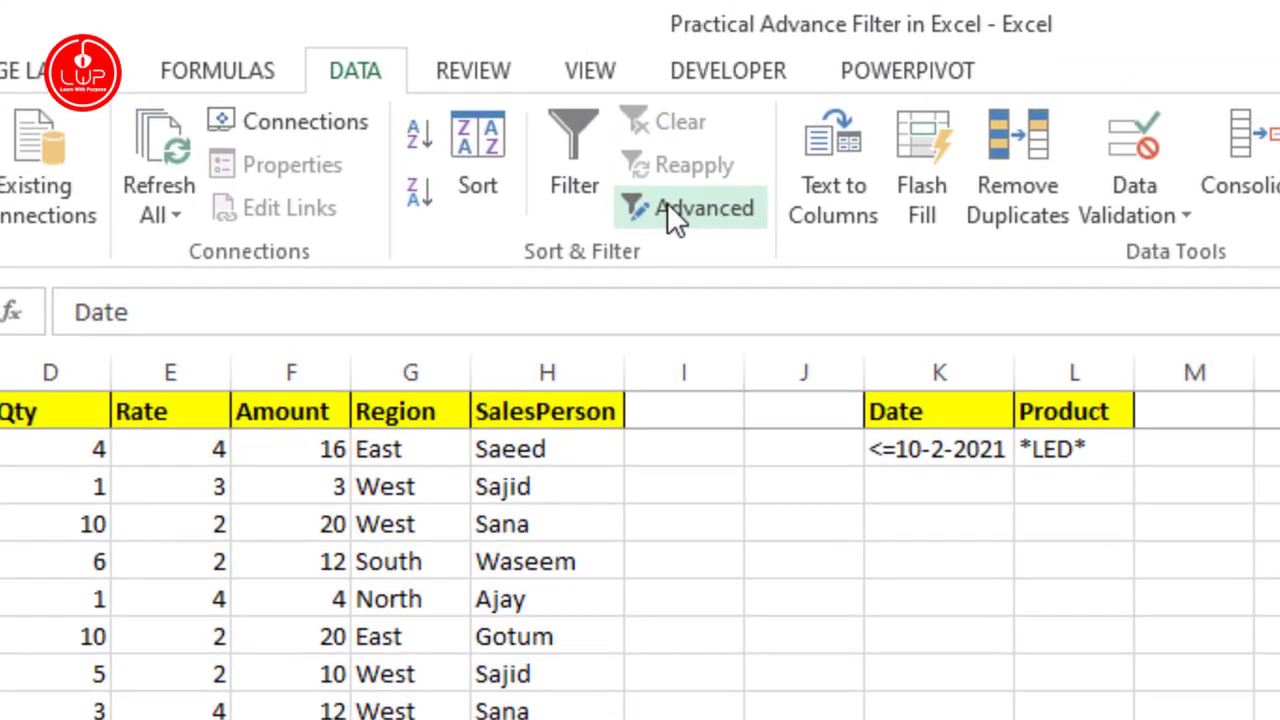
Step: Start an Advanced Filter with list range B1:H34 on the Data sheet and set it to copy to another location
{"action": "left_click", "coordinate": [667, 204]}
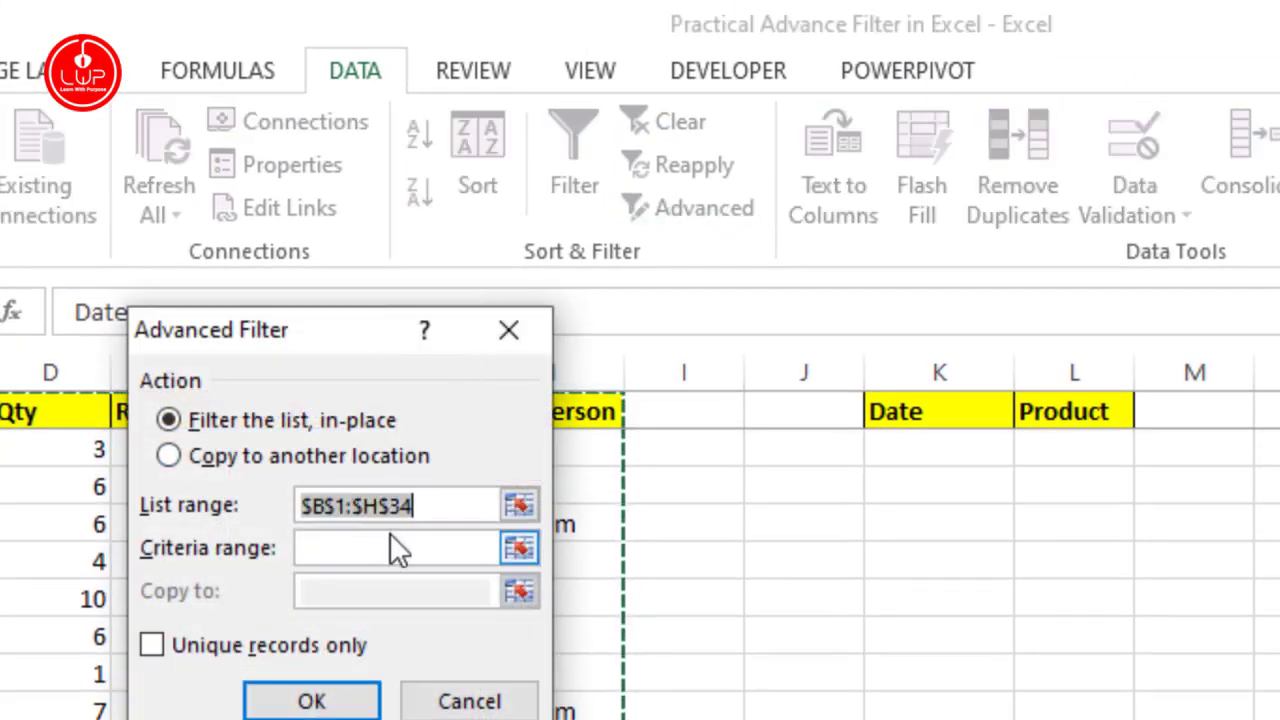
{"action": "left_click", "coordinate": [446, 504]}
{"action": "left_click", "coordinate": [0, 719]}
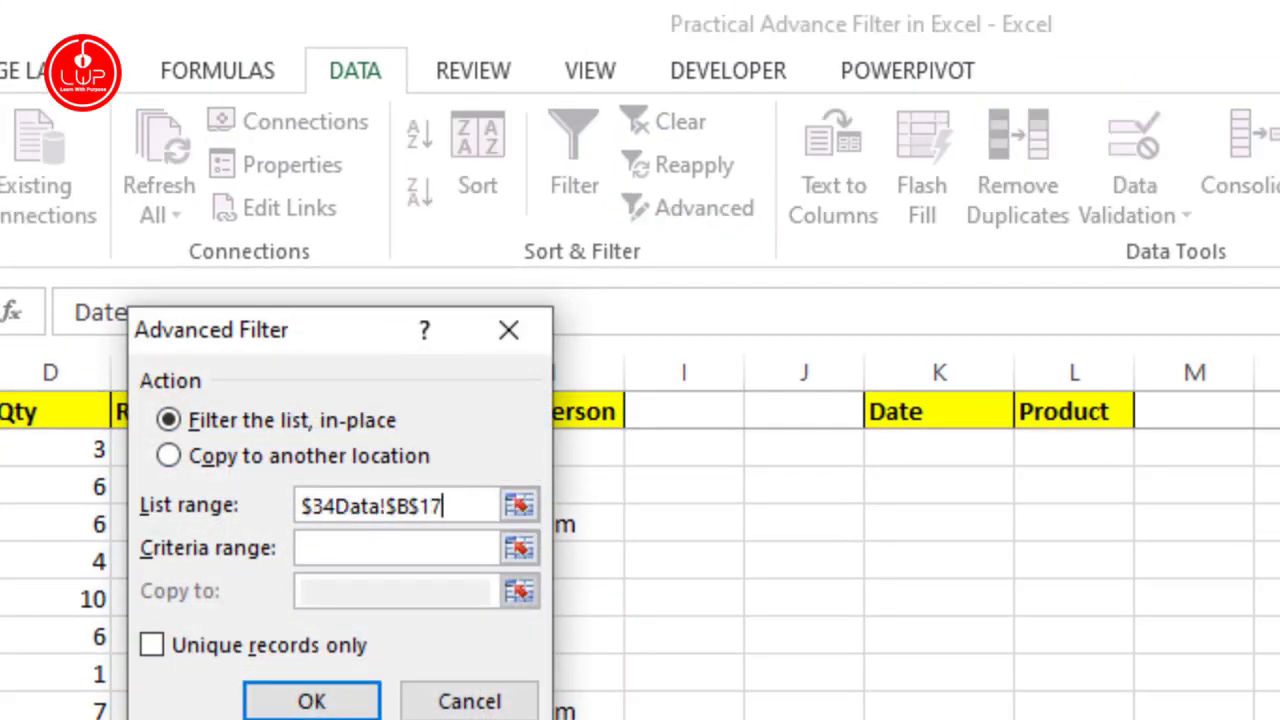
{"action": "left_click", "coordinate": [0, 411]}
{"action": "scroll", "coordinate": [0, 602], "scroll_direction": "up", "scroll_amount": 4}
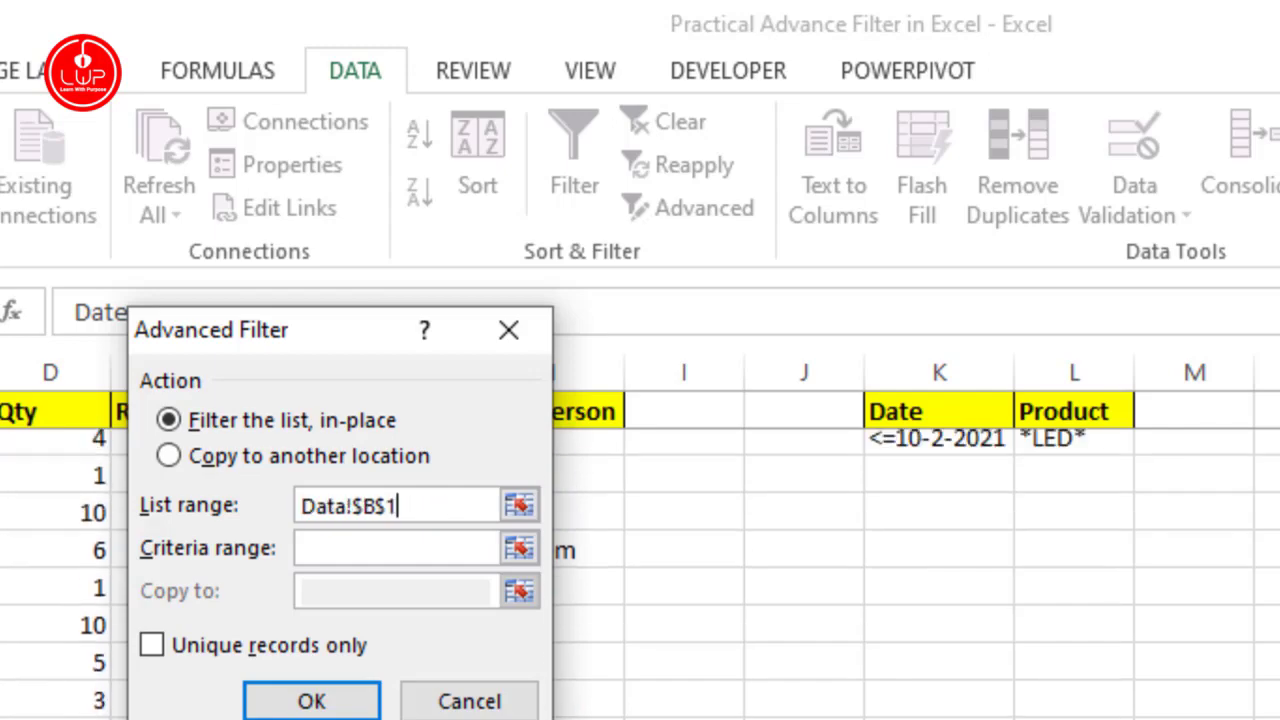
{"action": "key", "text": "ctrl+shift+Right"}
{"action": "key", "text": "ctrl+shift+Down"}
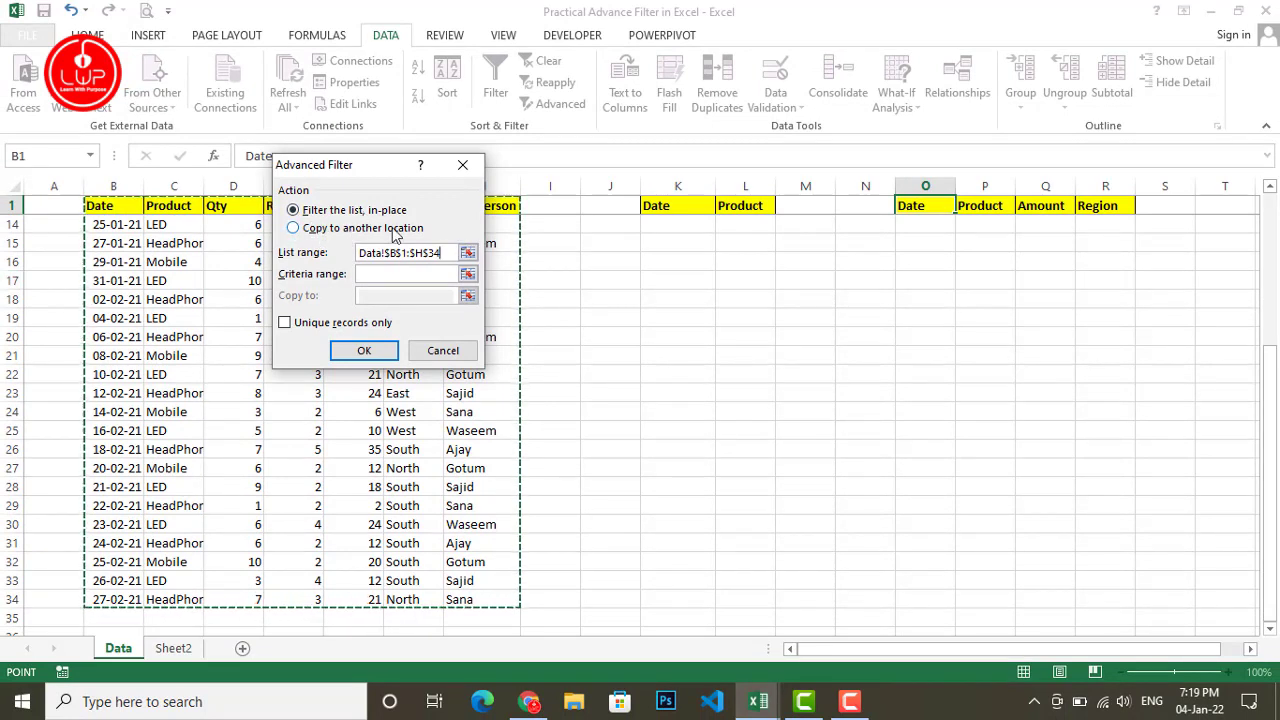
{"action": "left_click", "coordinate": [293, 228]}
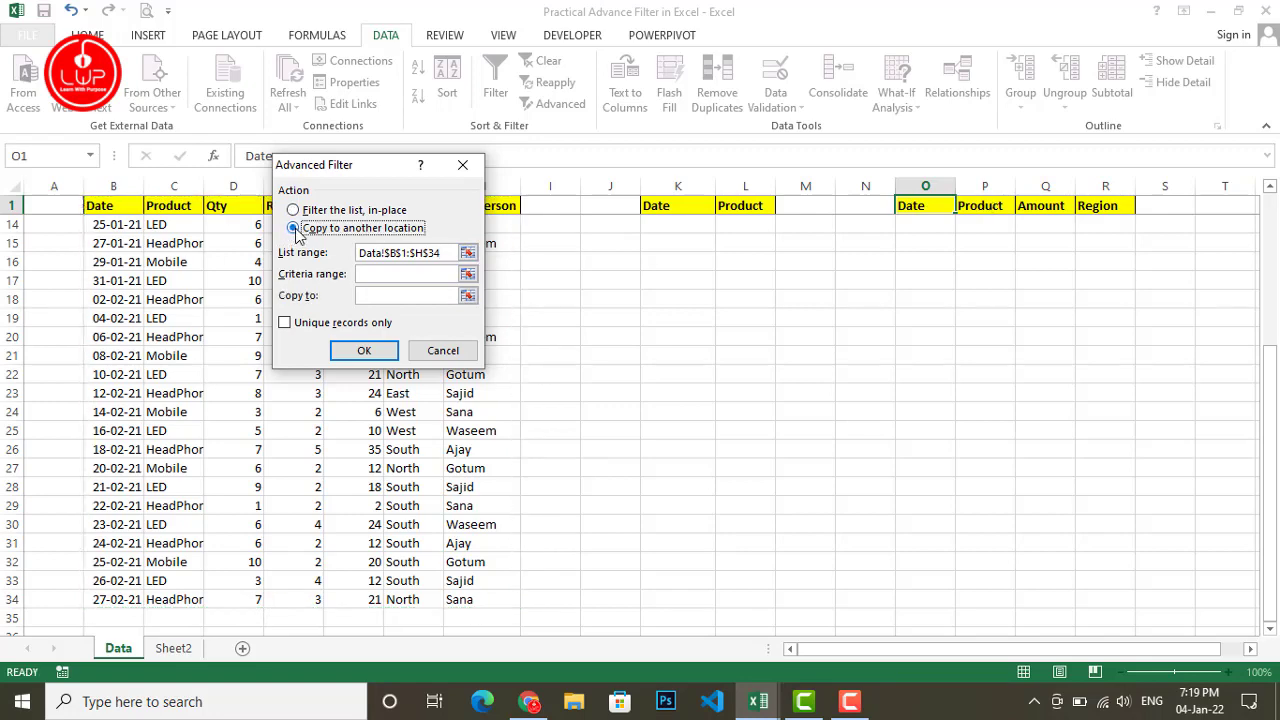
Step: Set the Advanced Filter's criteria range to K1:L2 and its copy-to range to the output headers in O1:R1
{"action": "scroll", "coordinate": [745, 262], "scroll_direction": "up", "scroll_amount": 4}
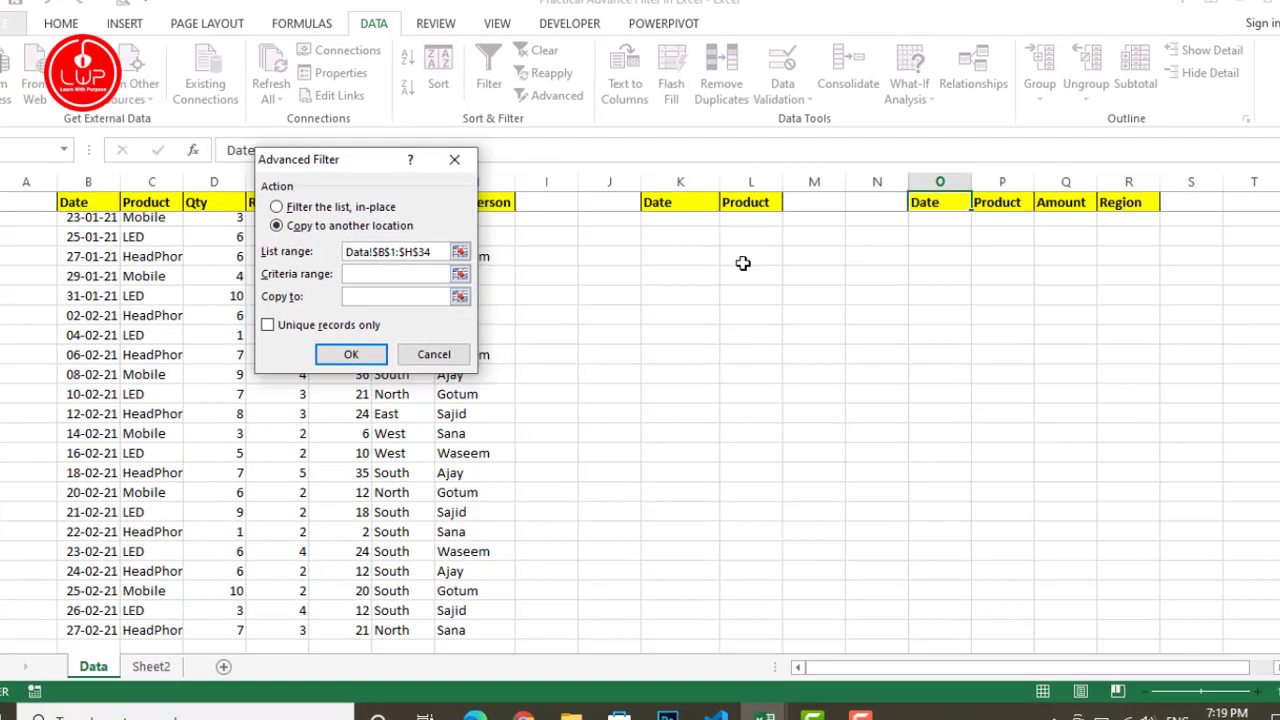
{"action": "left_click", "coordinate": [672, 205]}
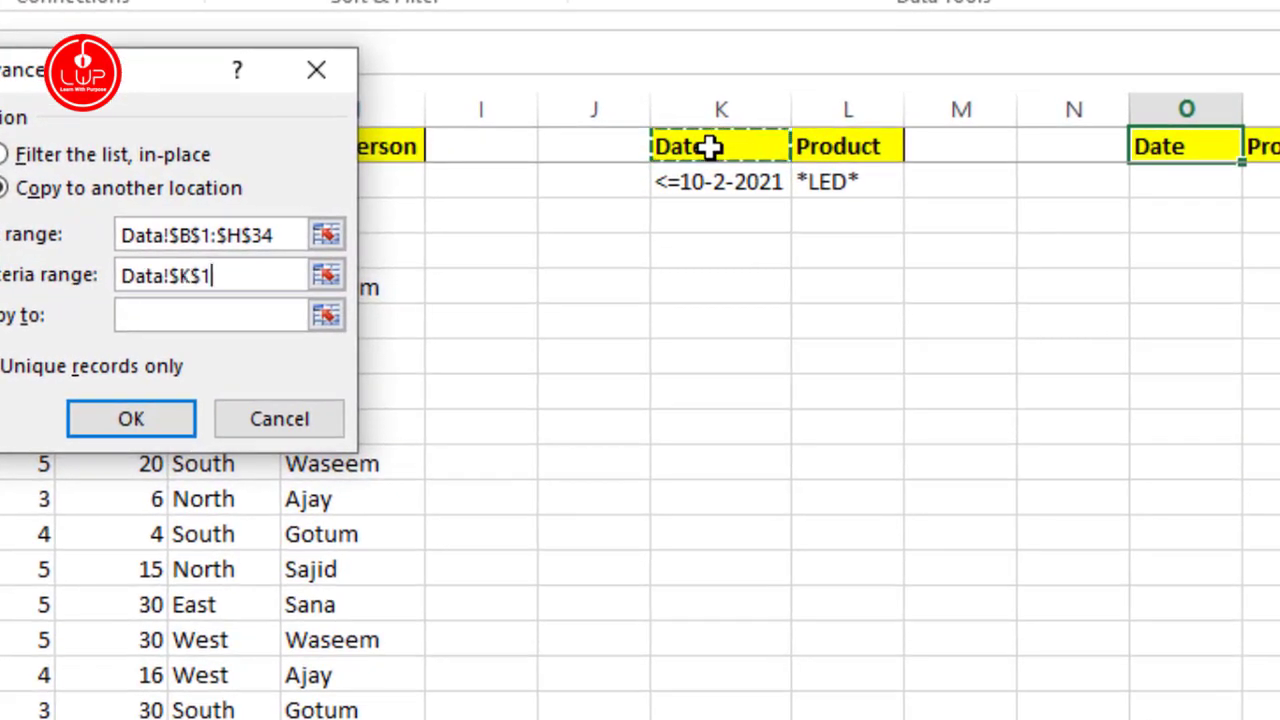
{"action": "key", "text": "shift+Down"}
{"action": "key", "text": "shift+Right"}
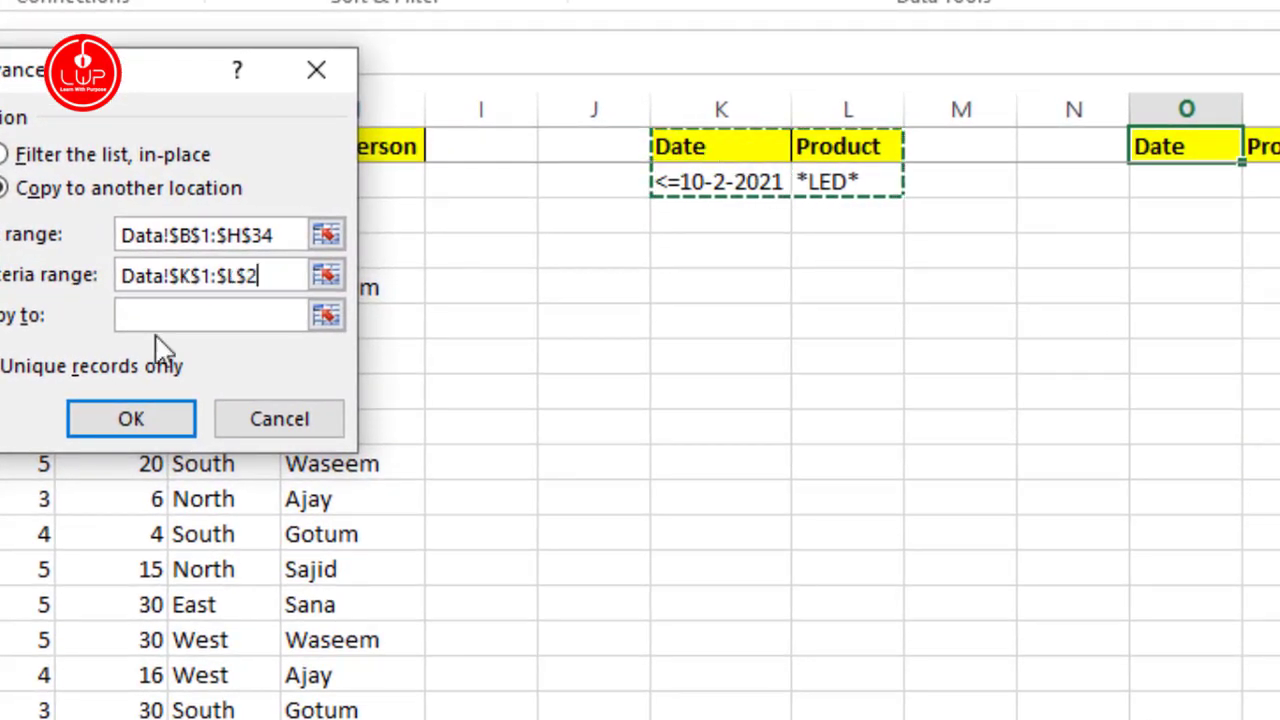
{"action": "left_click", "coordinate": [190, 317]}
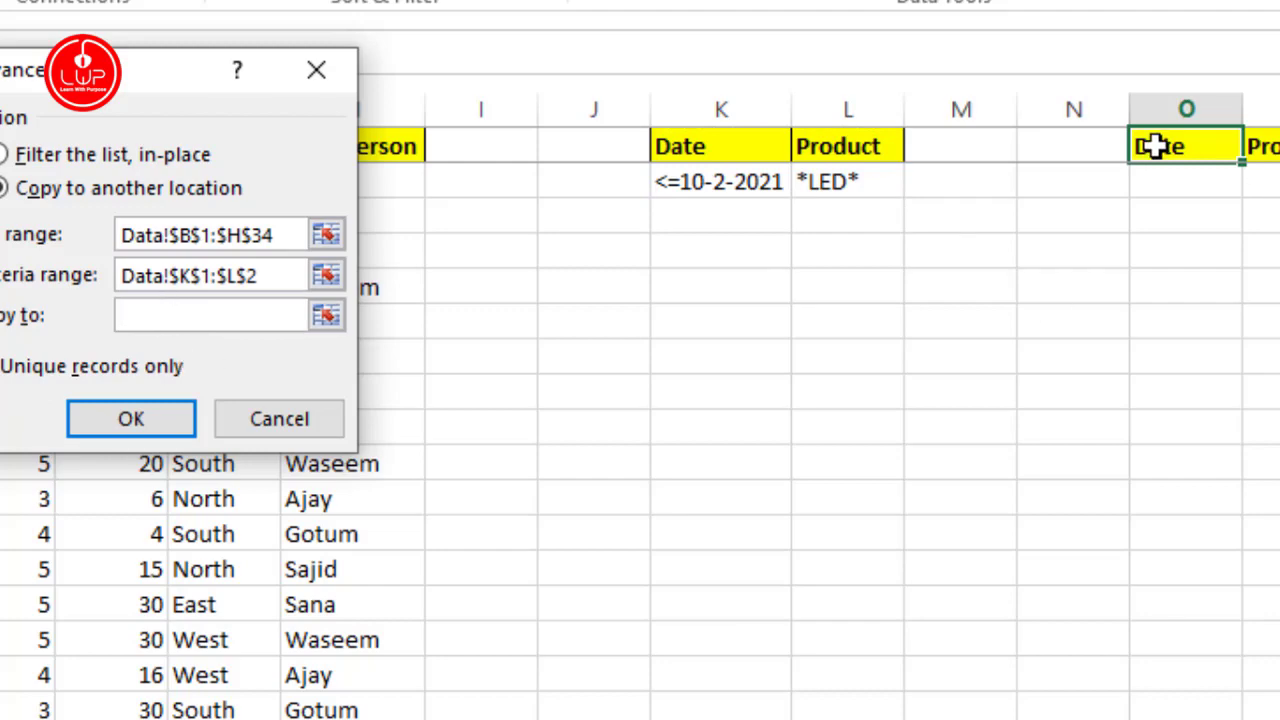
{"action": "left_click_drag", "start_coordinate": [1155, 146], "coordinate": [1279, 146]}
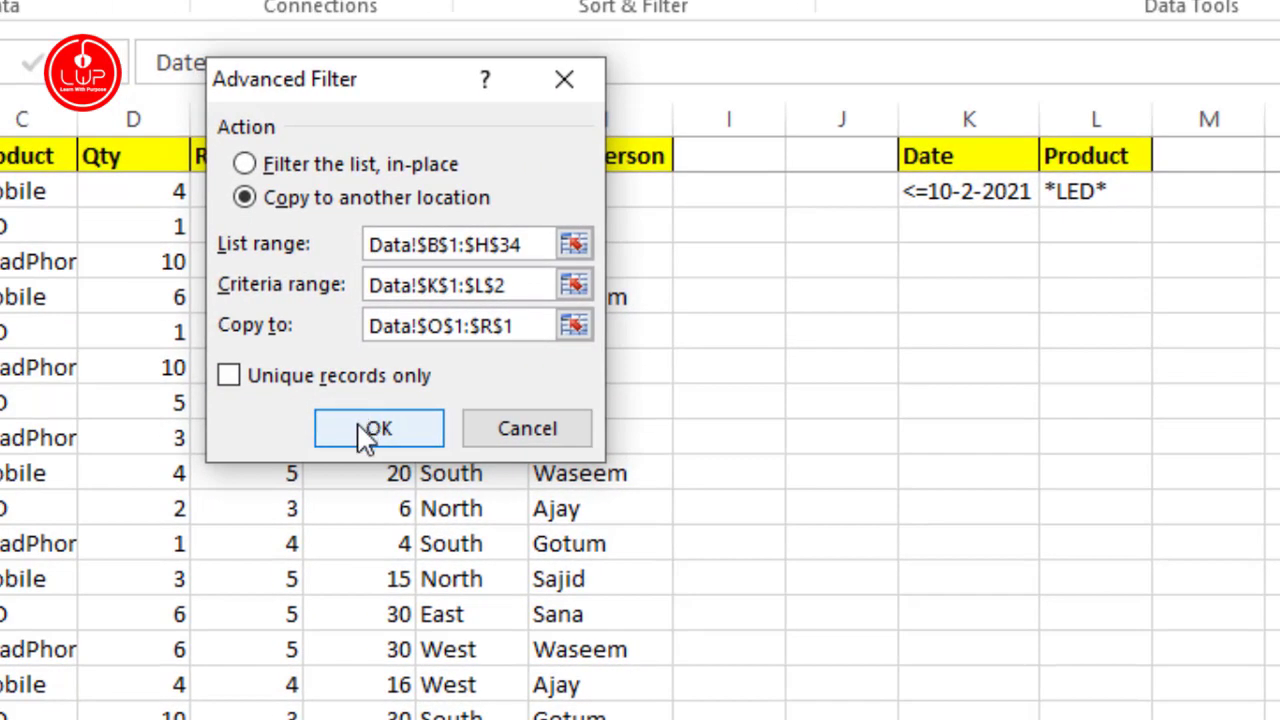
Step: Run the Advanced Filter to copy the matching LED records under the output headers in O1:R1
{"action": "left_click", "coordinate": [360, 420]}
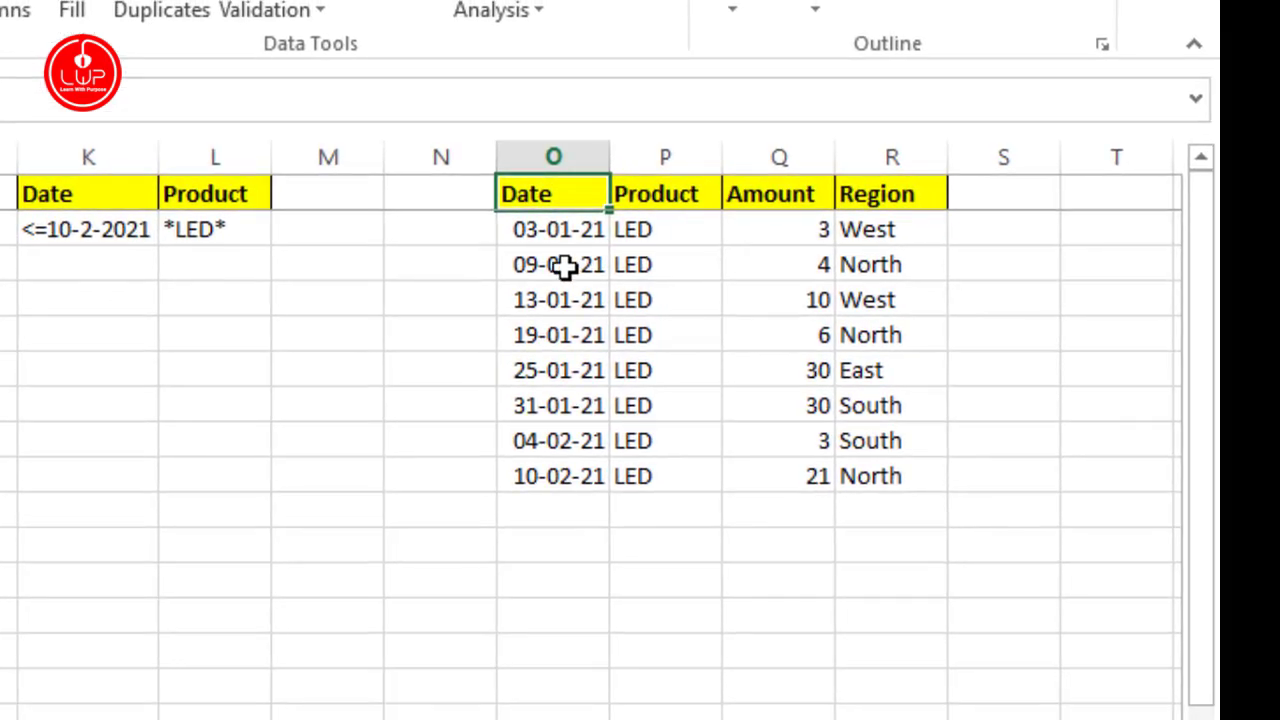
{"action": "left_click", "coordinate": [566, 266]}
{"action": "key", "text": "Up"}
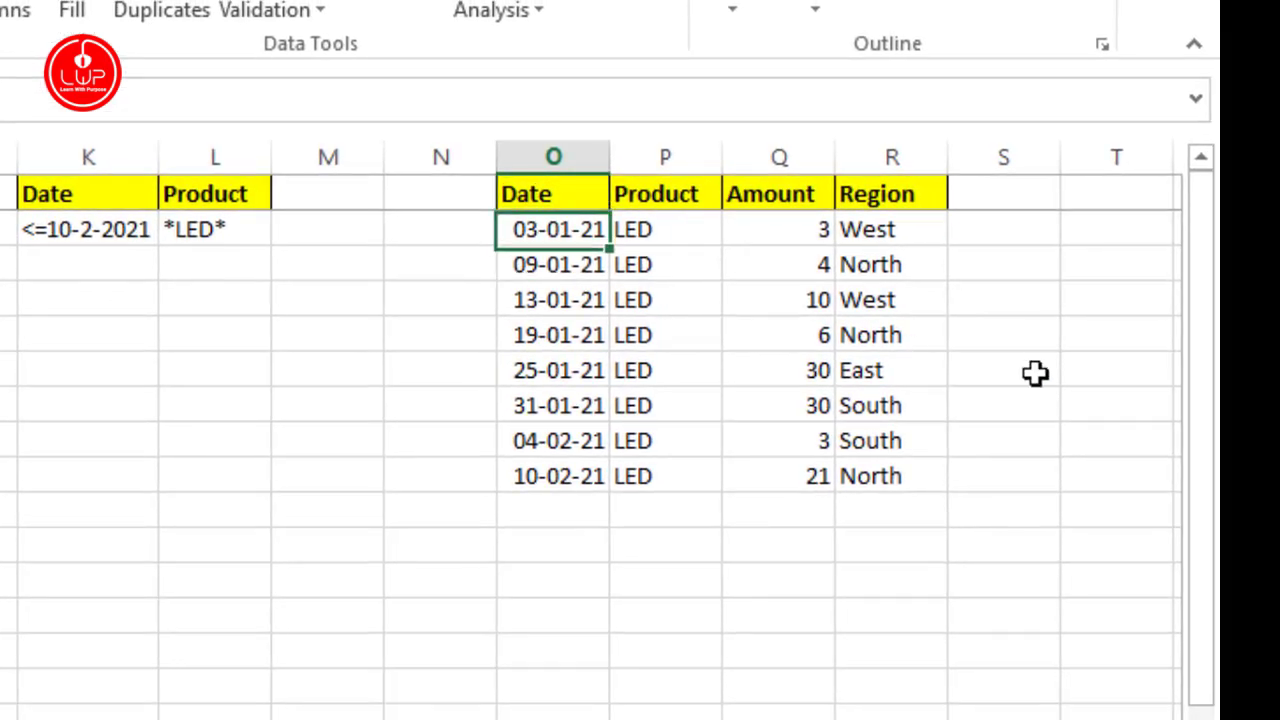
Step: Review the Date, Product, Amount and Region values of the extracted LED records in columns O to R
{"action": "key", "text": "Right"}
{"action": "key", "text": "Right"}
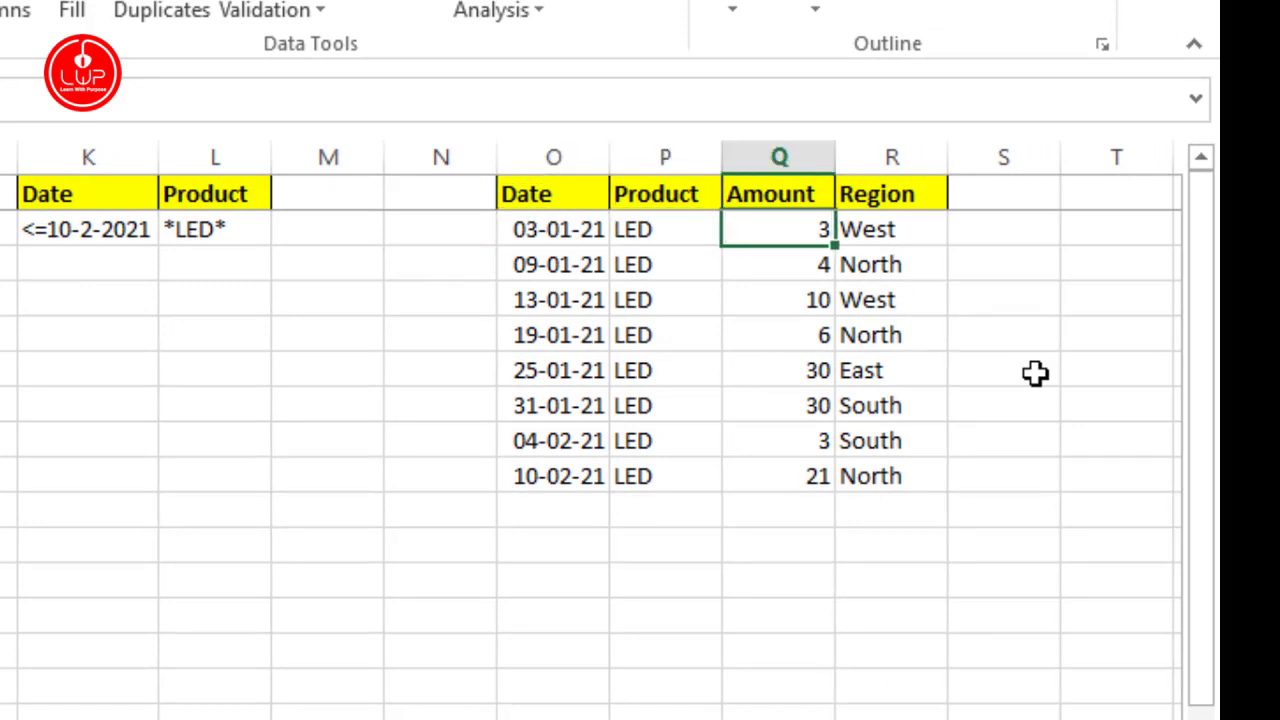
{"action": "key", "text": "Down"}
{"action": "key", "text": "Up"}
{"action": "key", "text": "Right"}
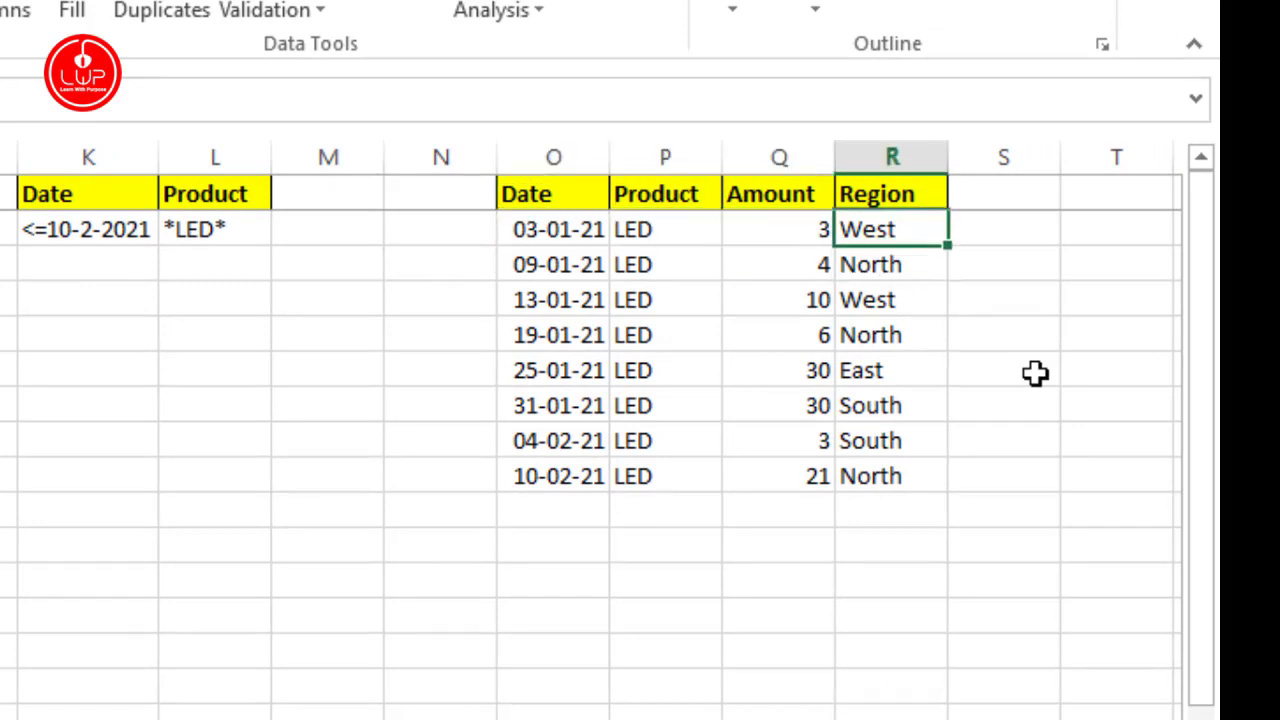
{"action": "key", "text": "Left"}
{"action": "key", "text": "Left"}
{"action": "key", "text": "Left"}
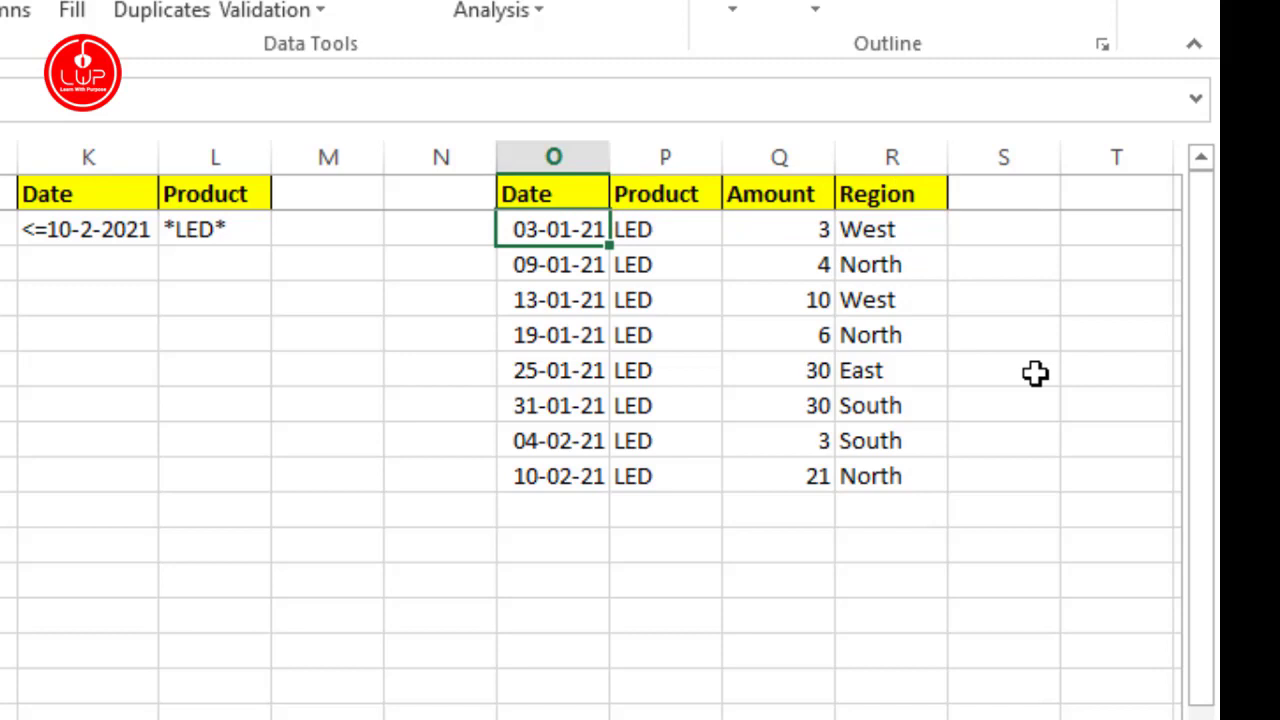
{"action": "key", "text": "Up"}
{"action": "key", "text": "Down"}
{"action": "key", "text": "Up"}
{"action": "key", "text": "Down"}
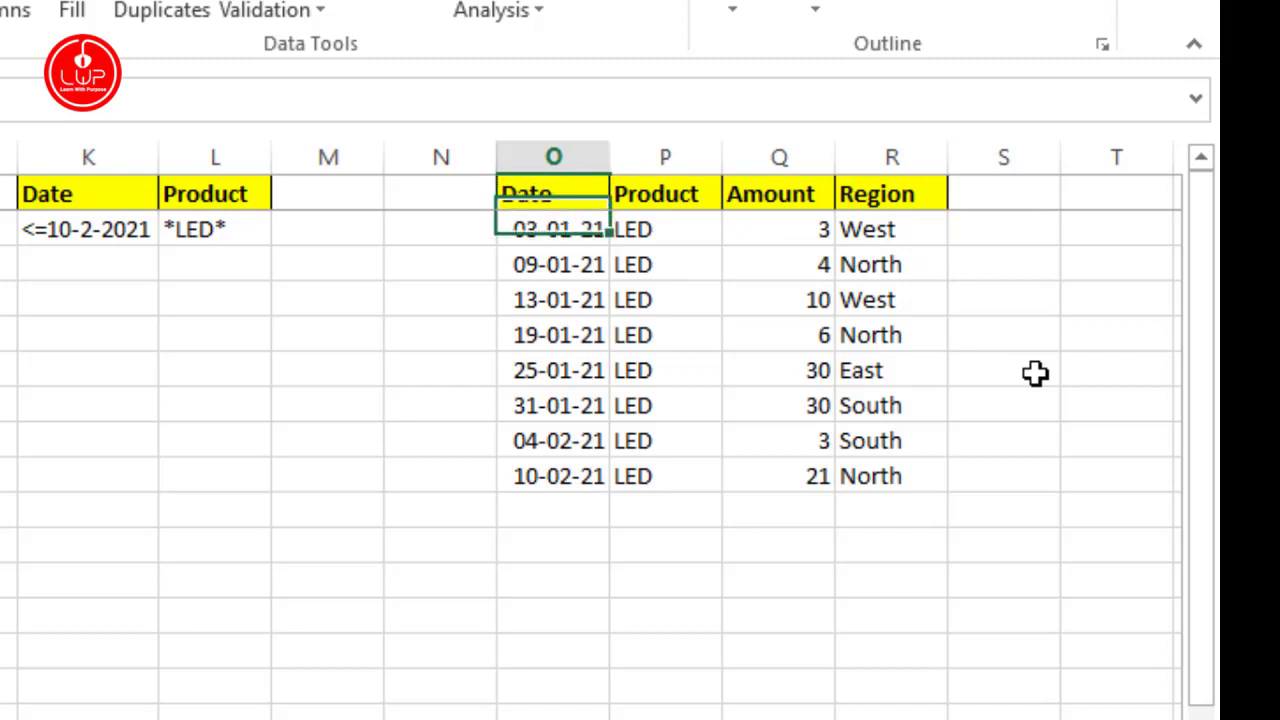
{"action": "key", "text": "Up"}
{"action": "key", "text": "Down"}
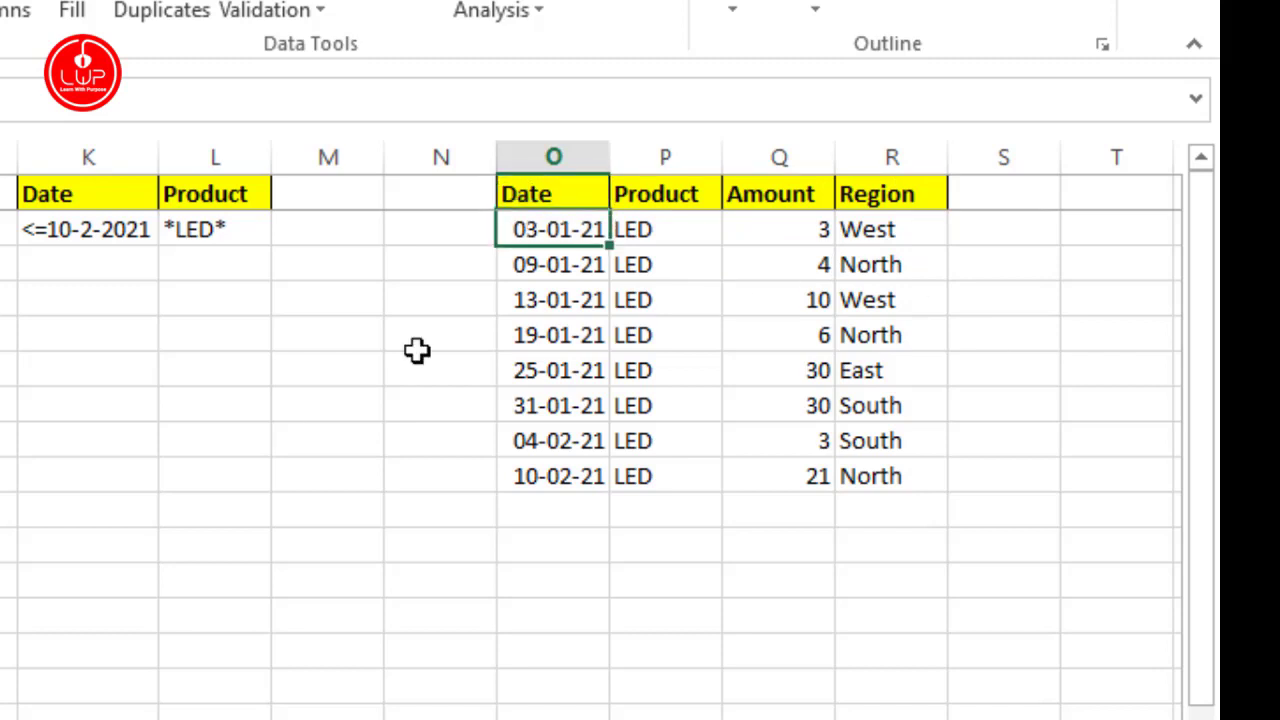
Step: Clear the contents of the extracted LED table in O1:R9, including its headers
{"action": "left_click", "coordinate": [926, 191]}
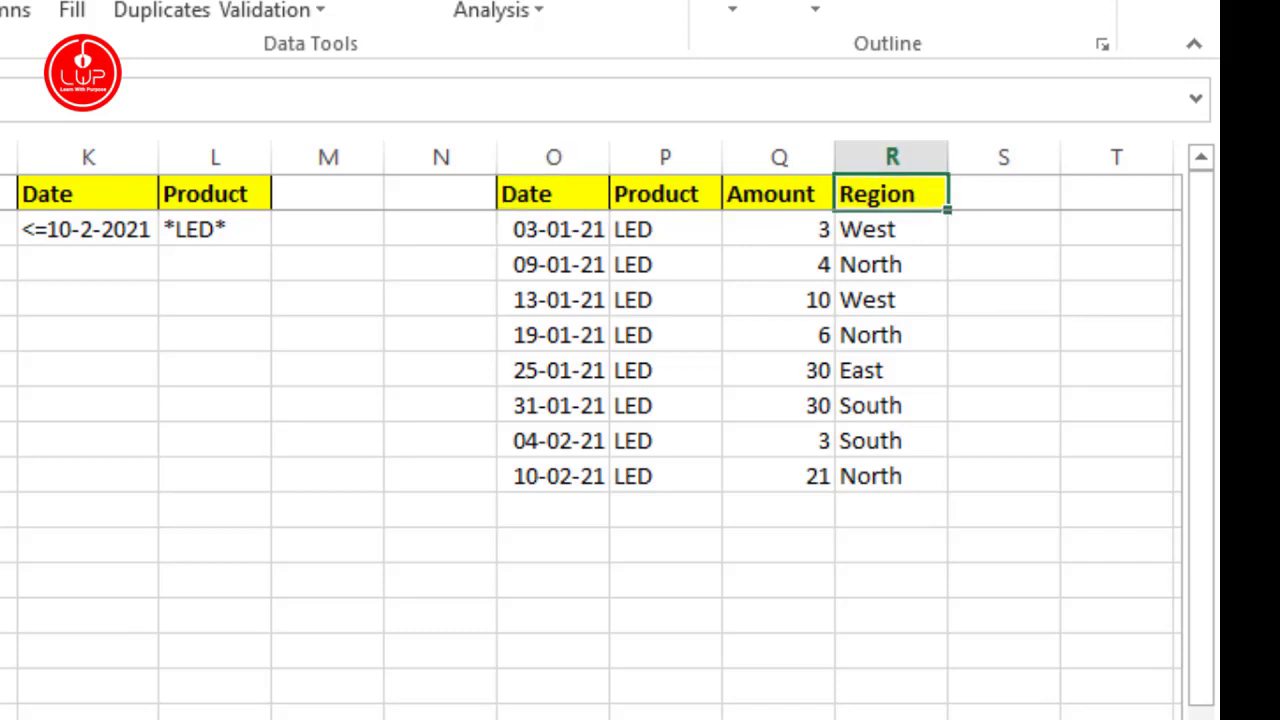
{"action": "key", "text": "Left"}
{"action": "key", "text": "Left"}
{"action": "key", "text": "Right"}
{"action": "key", "text": "Right"}
{"action": "key", "text": "Right"}
{"action": "key", "text": "ctrl+c"}
{"action": "key", "text": "Left"}
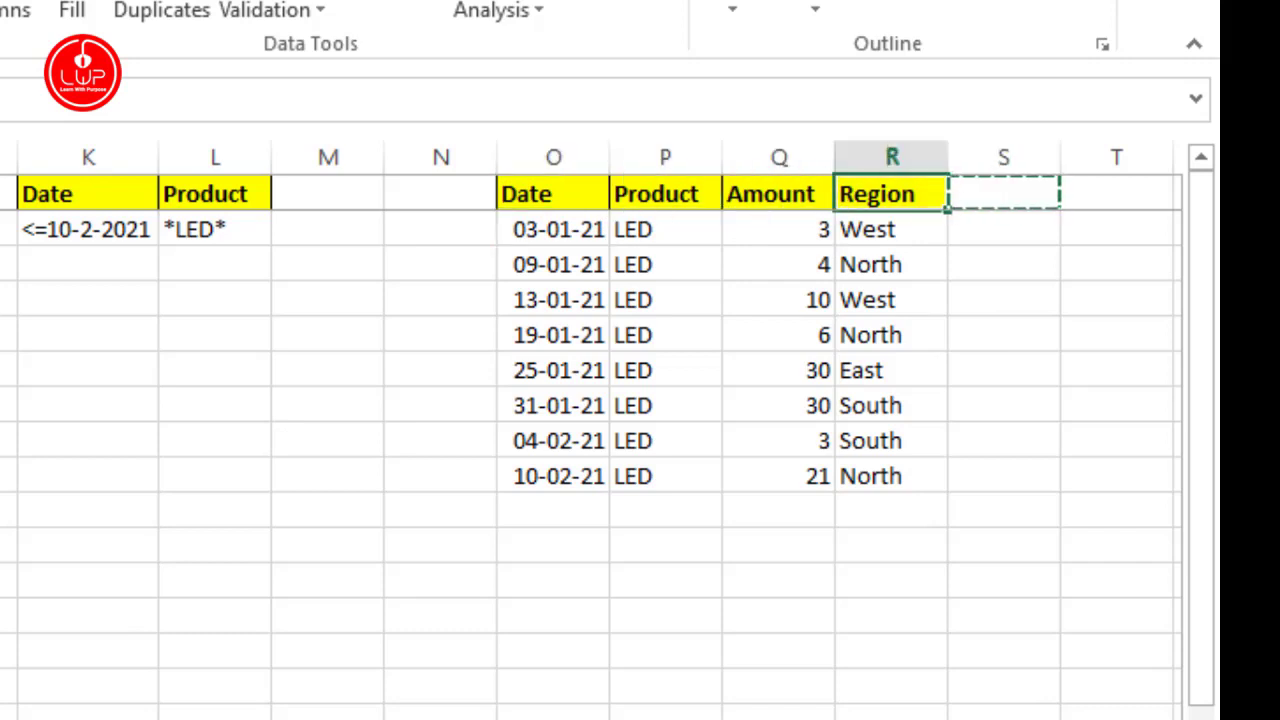
{"action": "key", "text": "shift+Left"}
{"action": "key", "text": "shift+Left"}
{"action": "key", "text": "shift+Left"}
{"action": "key", "text": "ctrl+shift+Down"}
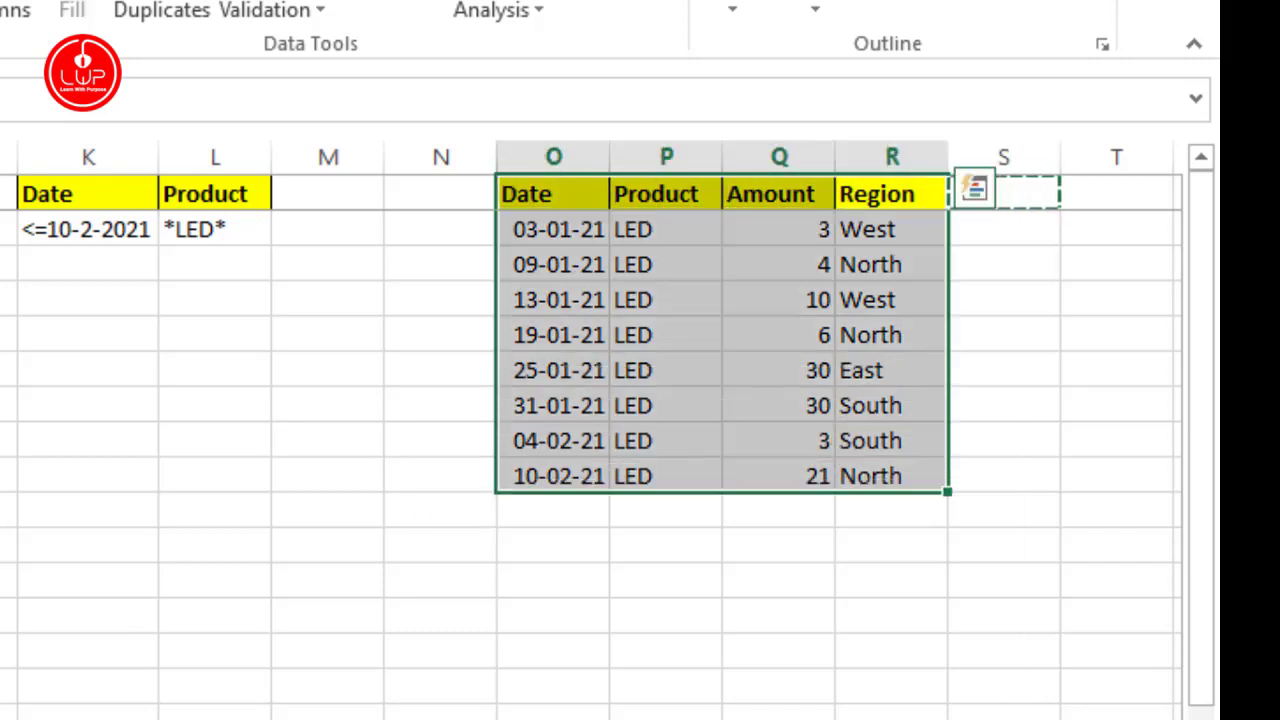
{"action": "key", "text": "Delete"}
Step: Remove the leftover yellow header formatting from O1:R1 by copying the blank cells O2:R2 over it
{"action": "key", "text": "Up"}
{"action": "key", "text": "Left"}
{"action": "key", "text": "Left"}
{"action": "key", "text": "Left"}
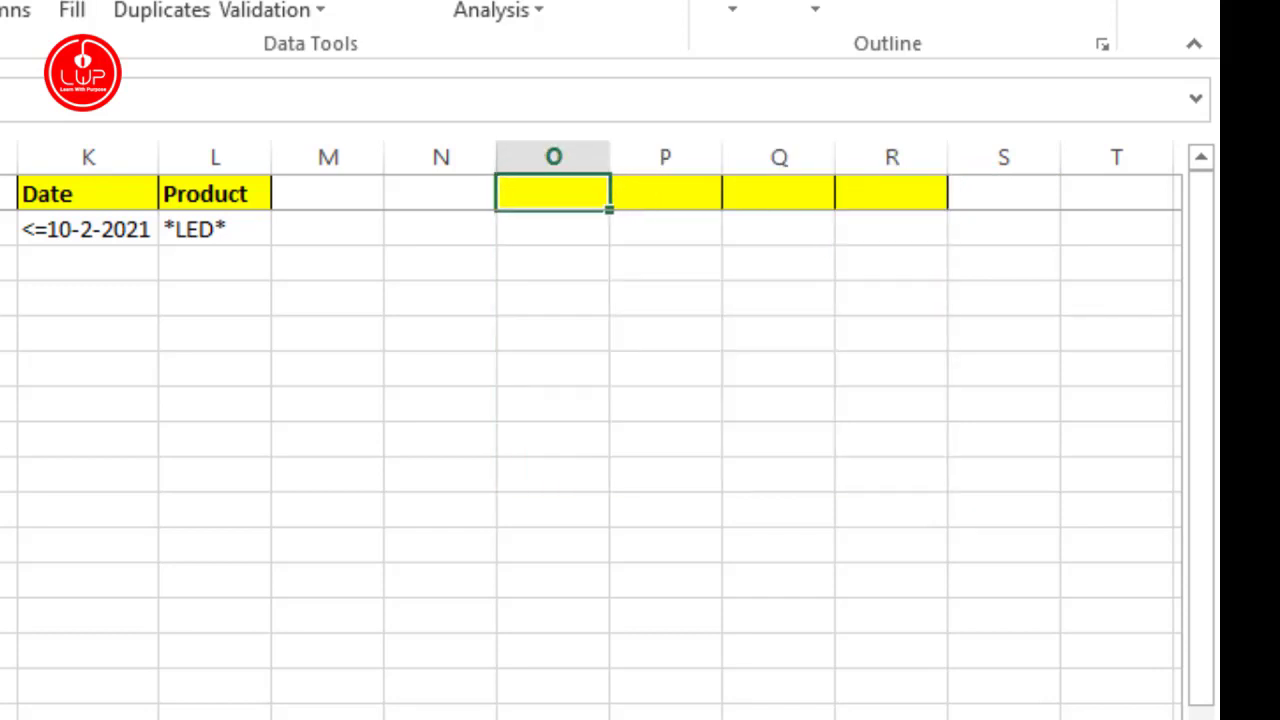
{"action": "key", "text": "Down"}
{"action": "key", "text": "shift+Right"}
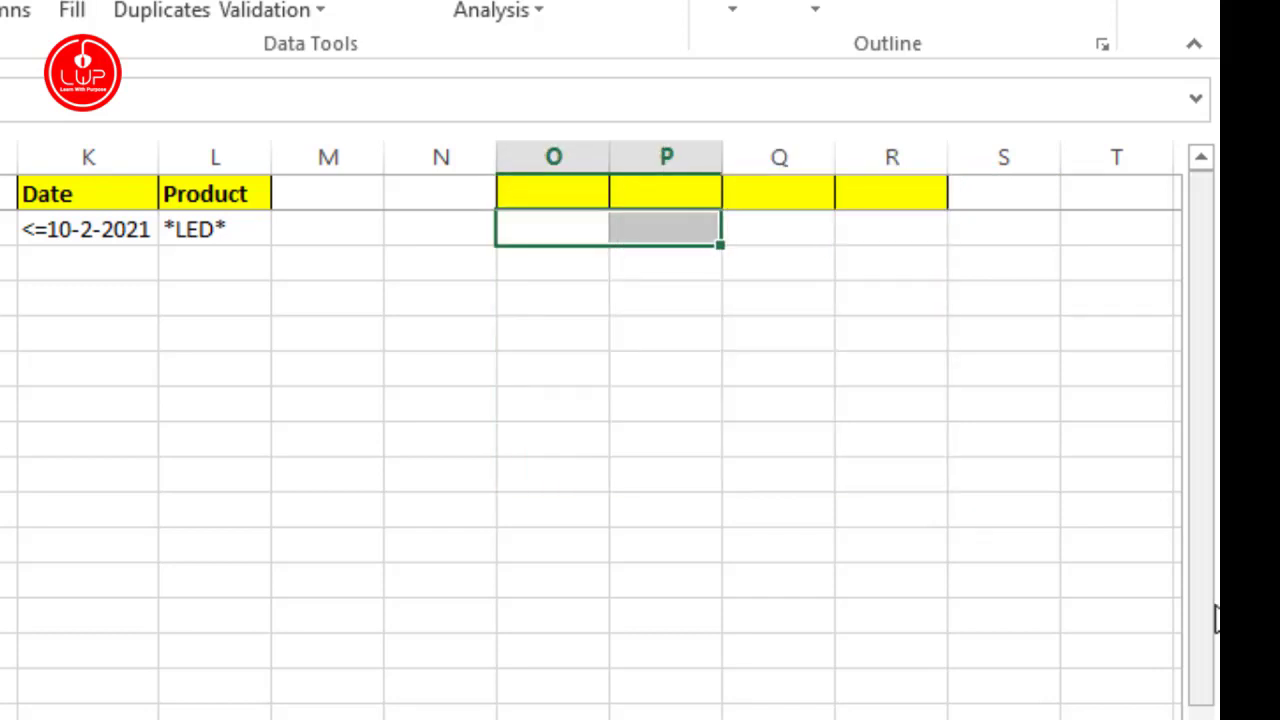
{"action": "key", "text": "shift+Right"}
{"action": "key", "text": "shift+Right"}
{"action": "key", "text": "ctrl+c"}
{"action": "key", "text": "Up"}
{"action": "key", "text": "Return"}
{"action": "key", "text": "Down"}
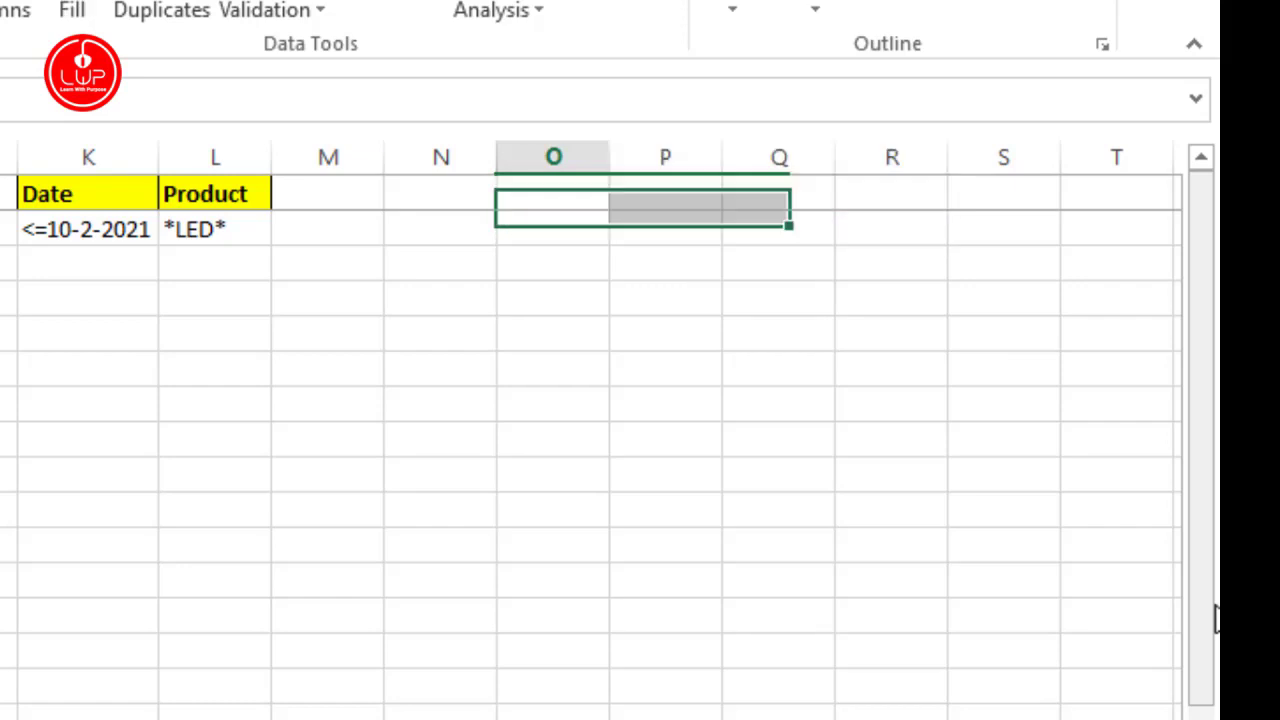
{"action": "key", "text": "Up"}
{"action": "key", "text": "Right"}
{"action": "key", "text": "Left"}
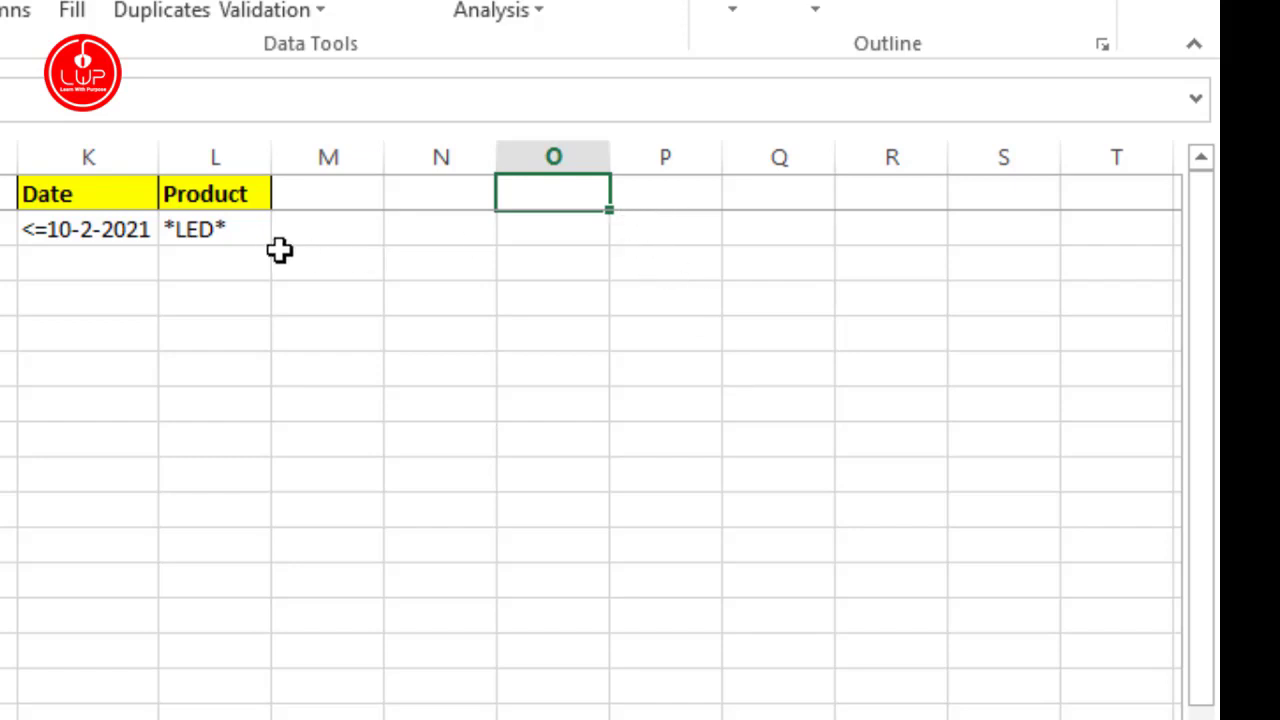
Step: Change the Product criterion in L2 to the wildcard *Mobile*
{"action": "left_click", "coordinate": [214, 228]}
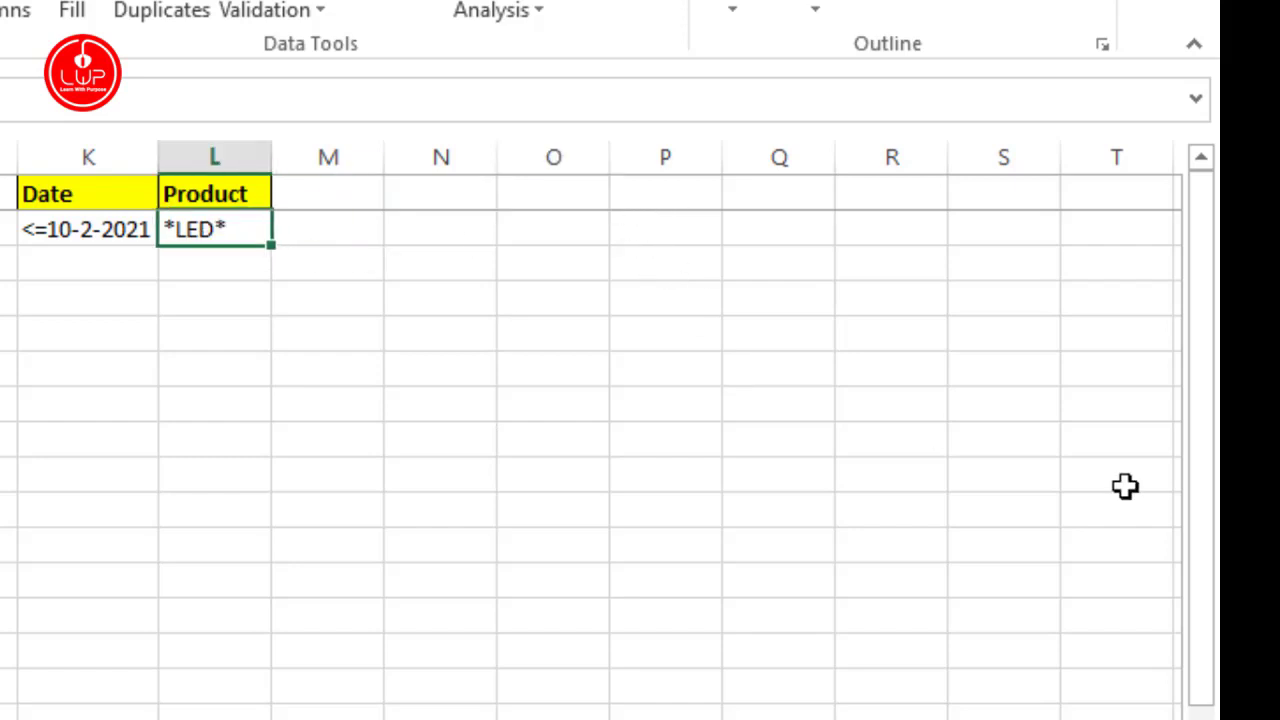
{"action": "type", "text": "*"}
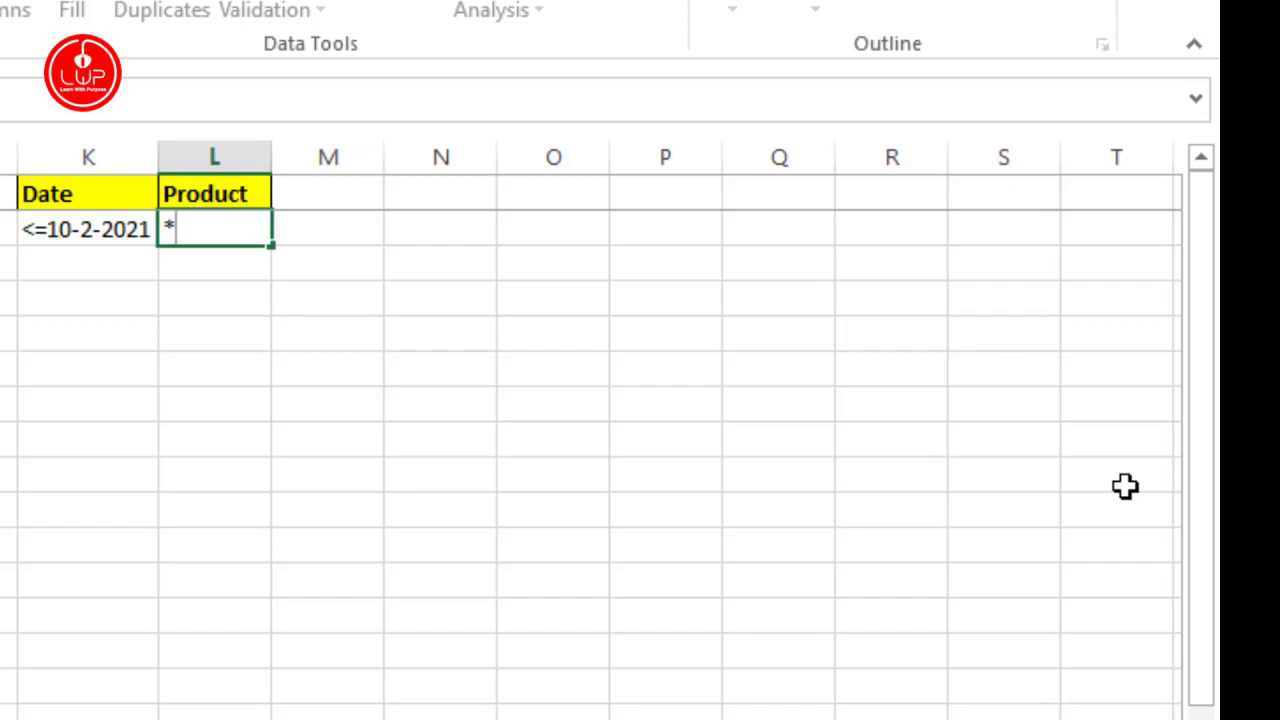
{"action": "type", "text": "Mobile"}
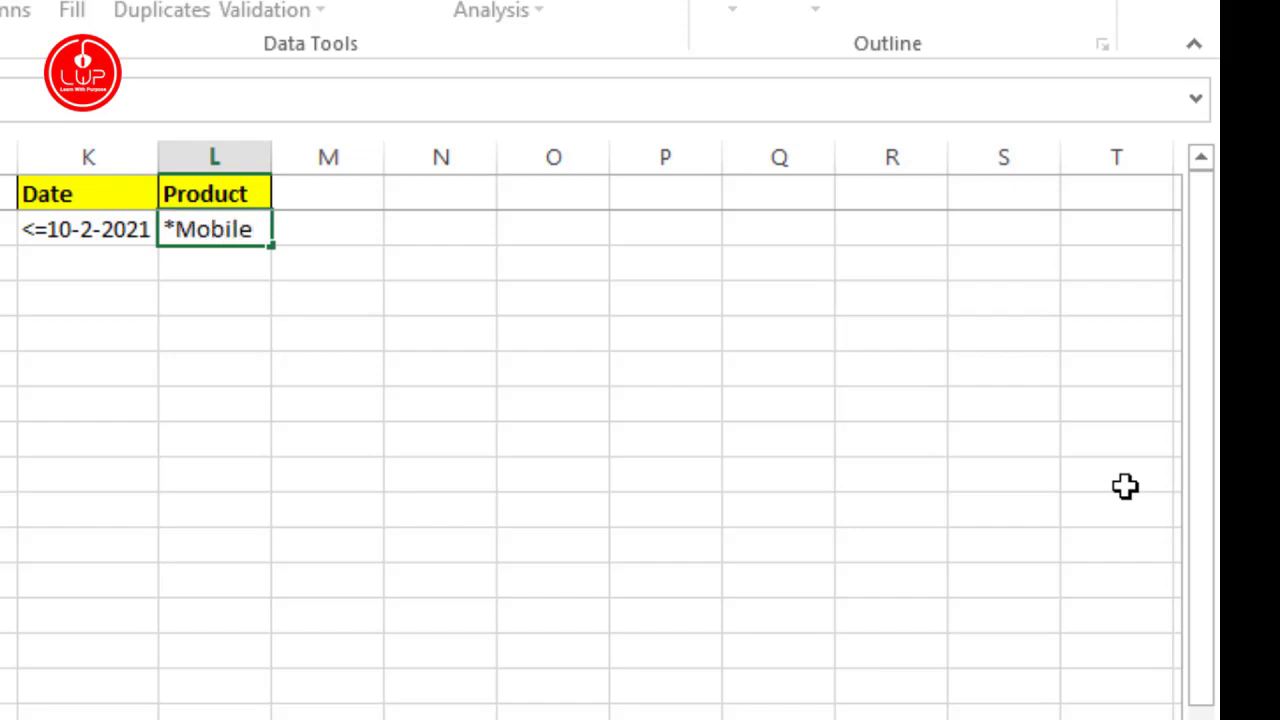
{"action": "type", "text": "*"}
{"action": "key", "text": "Return"}
{"action": "key", "text": "Up"}
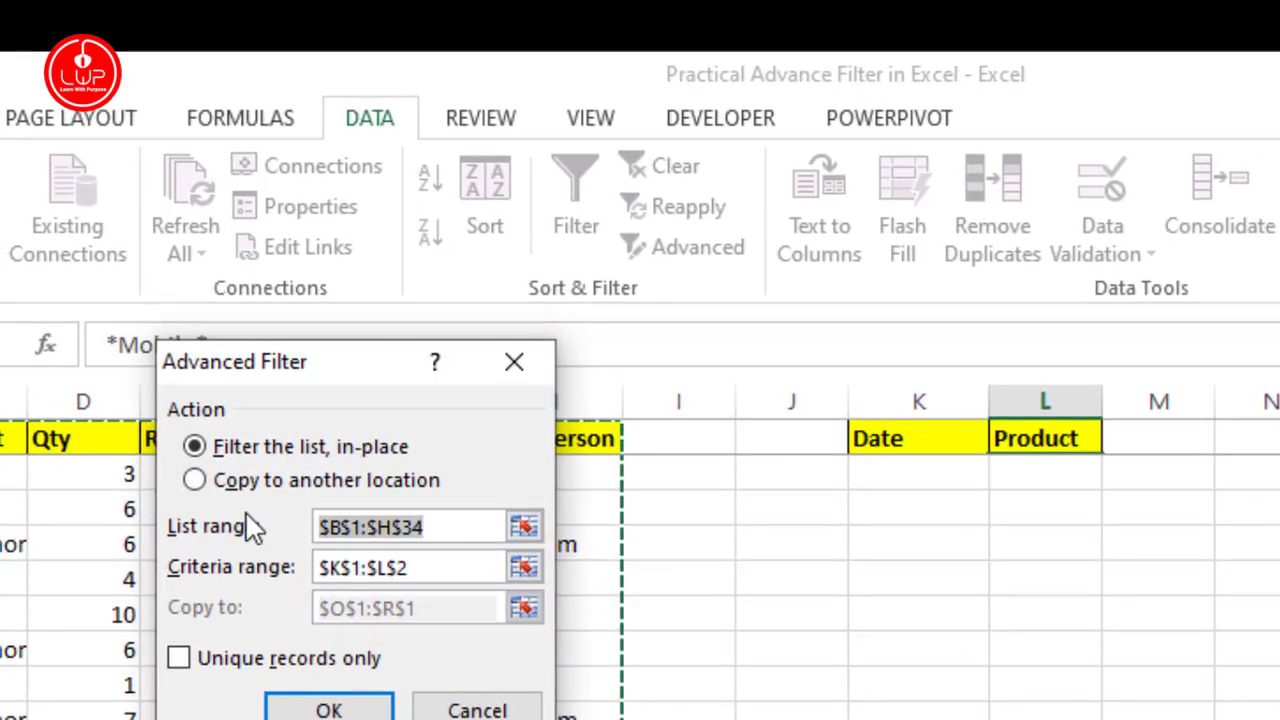
Step: Set the Advanced Filter to copy to another location, clear its old copy-to range and reselect K1:L2 as the criteria range
{"action": "left_click", "coordinate": [198, 487]}
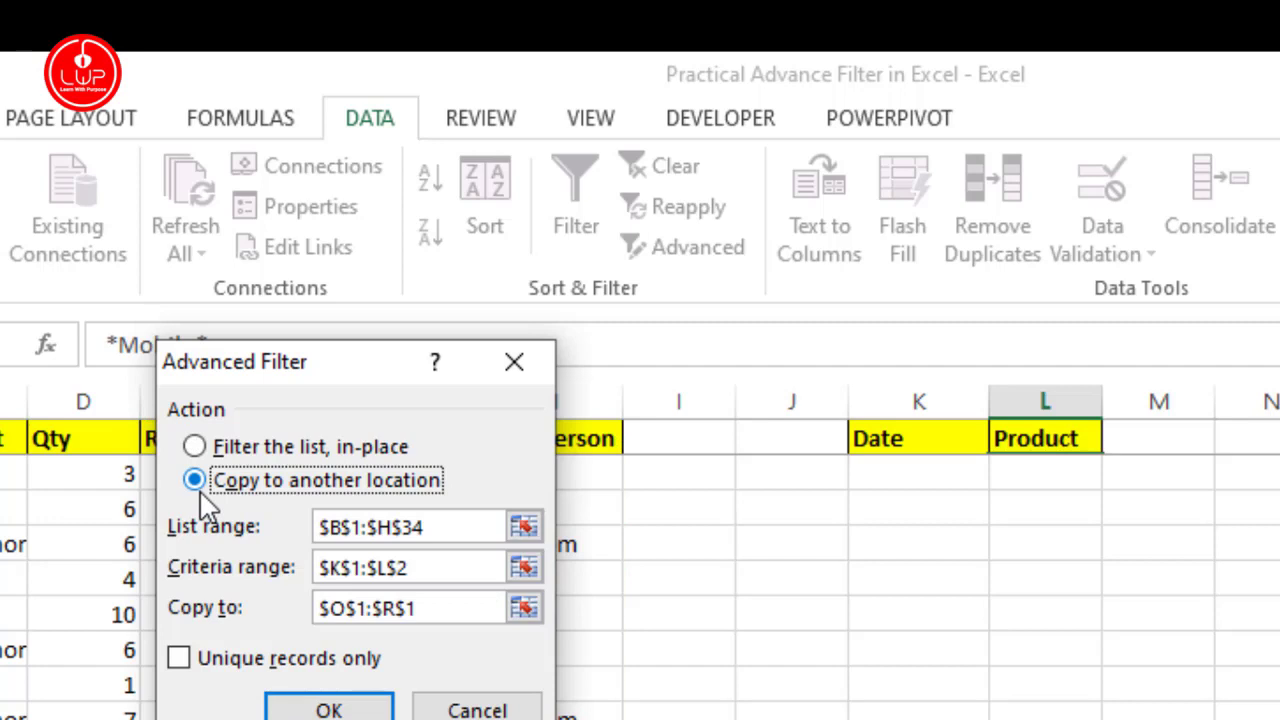
{"action": "left_click_drag", "start_coordinate": [484, 601], "coordinate": [217, 600]}
{"action": "key", "text": "Delete"}
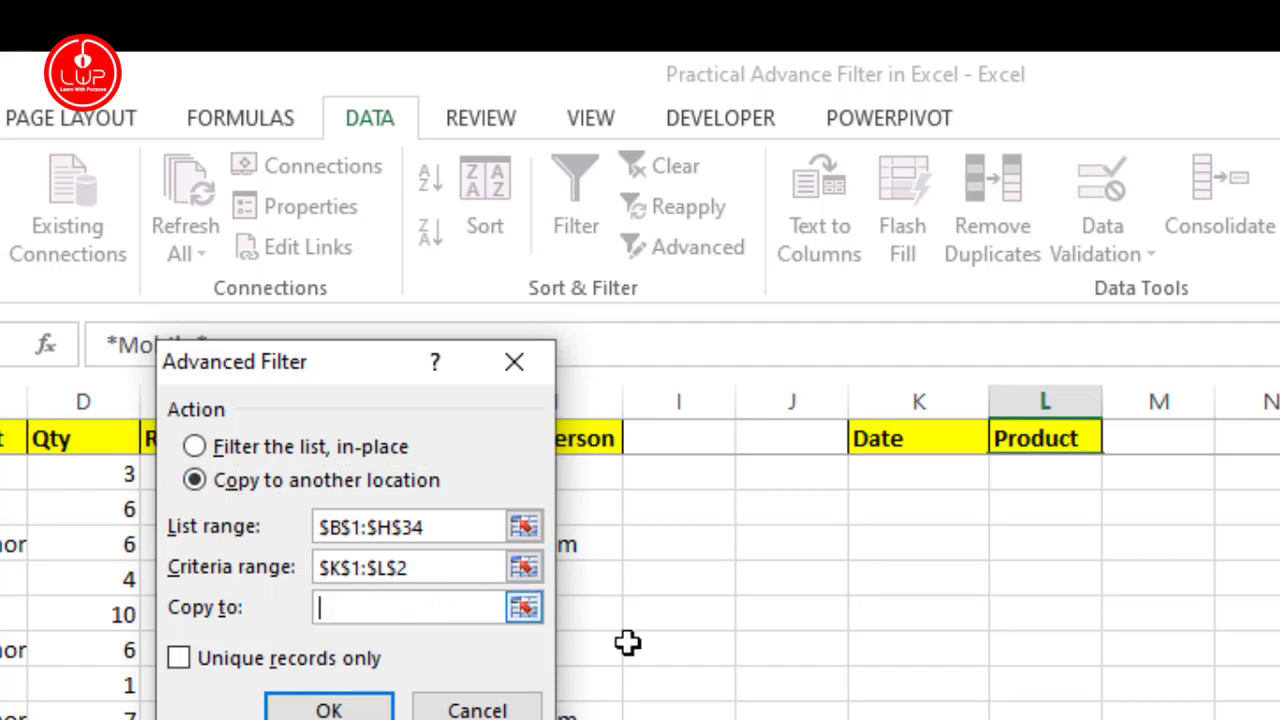
{"action": "left_click", "coordinate": [450, 574]}
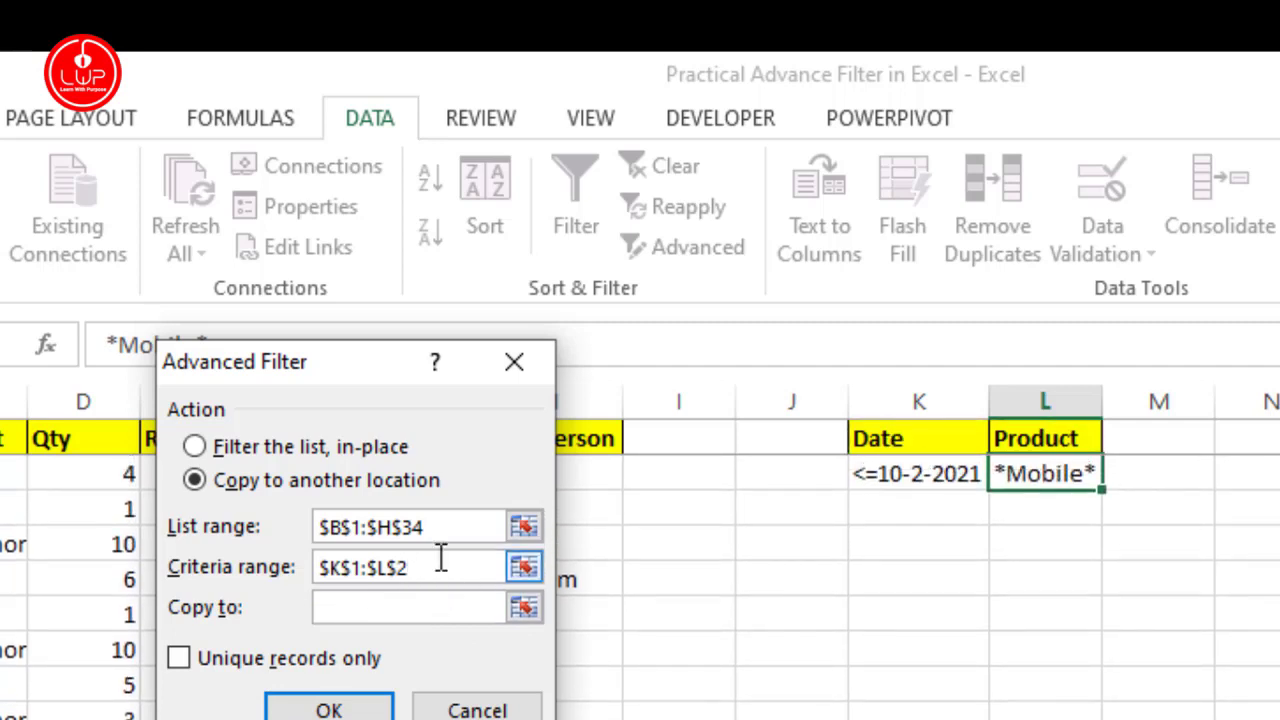
{"action": "left_click_drag", "start_coordinate": [440, 560], "coordinate": [120, 541]}
{"action": "key", "text": "BackSpace"}
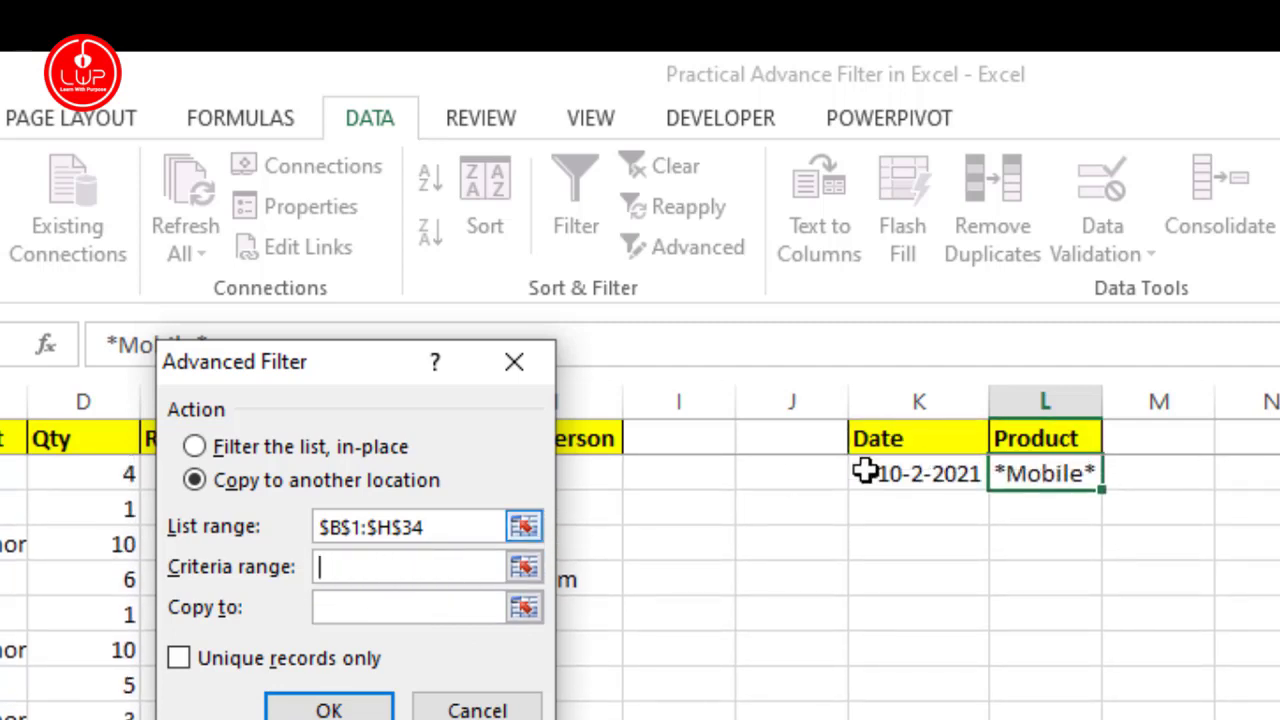
{"action": "left_click", "coordinate": [910, 438]}
{"action": "key", "text": "shift+Down"}
{"action": "key", "text": "shift+Right"}
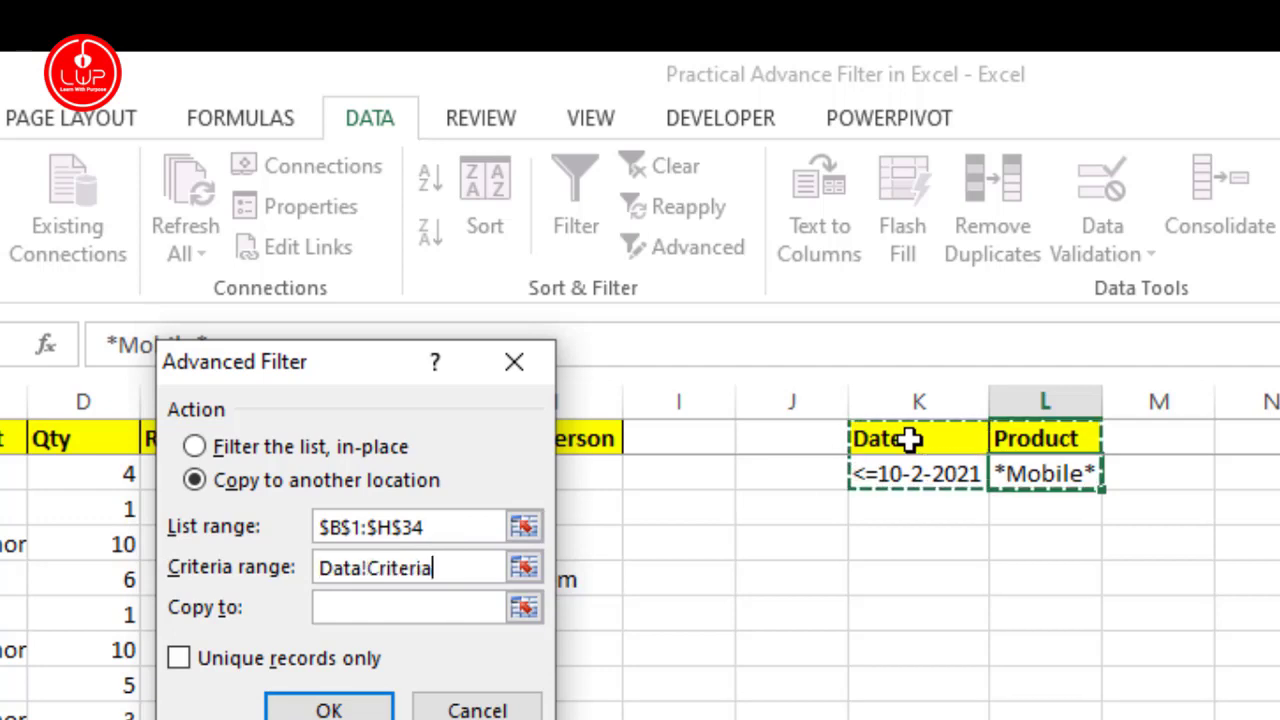
Step: Set the Advanced Filter's copy-to cell to N3 on the Data sheet and run the filter
{"action": "left_click", "coordinate": [367, 612]}
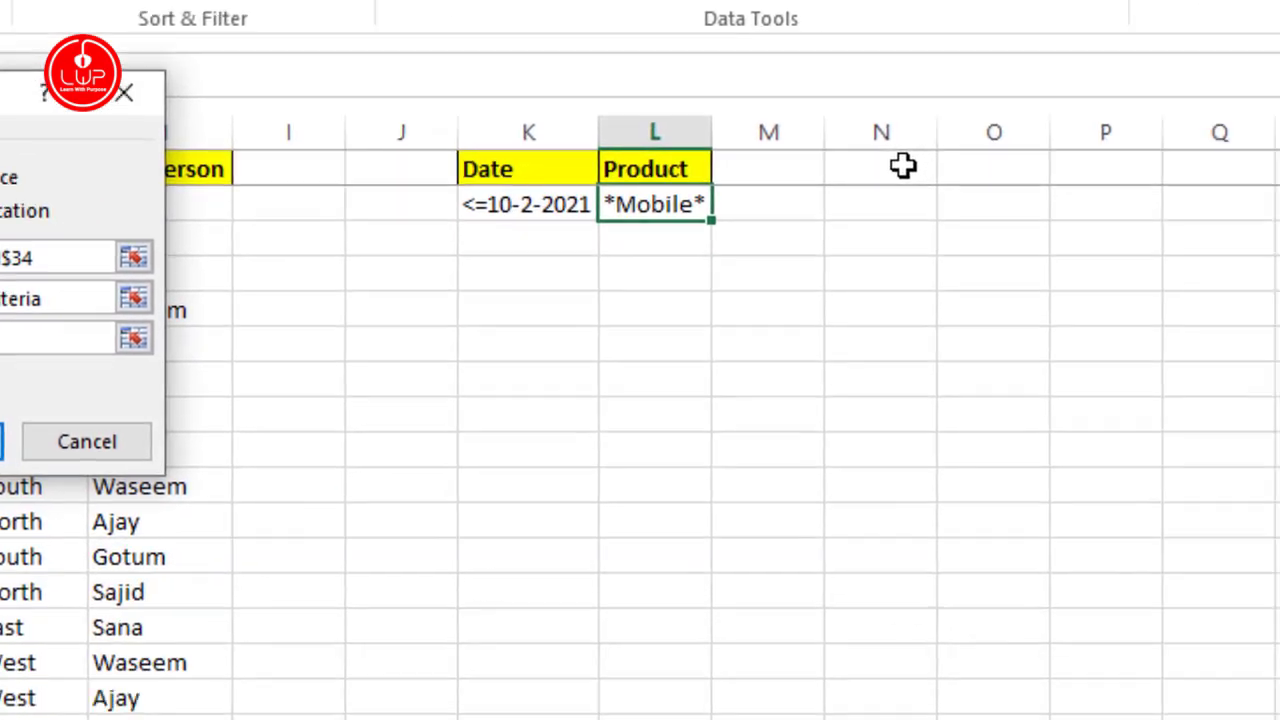
{"action": "left_click", "coordinate": [720, 38]}
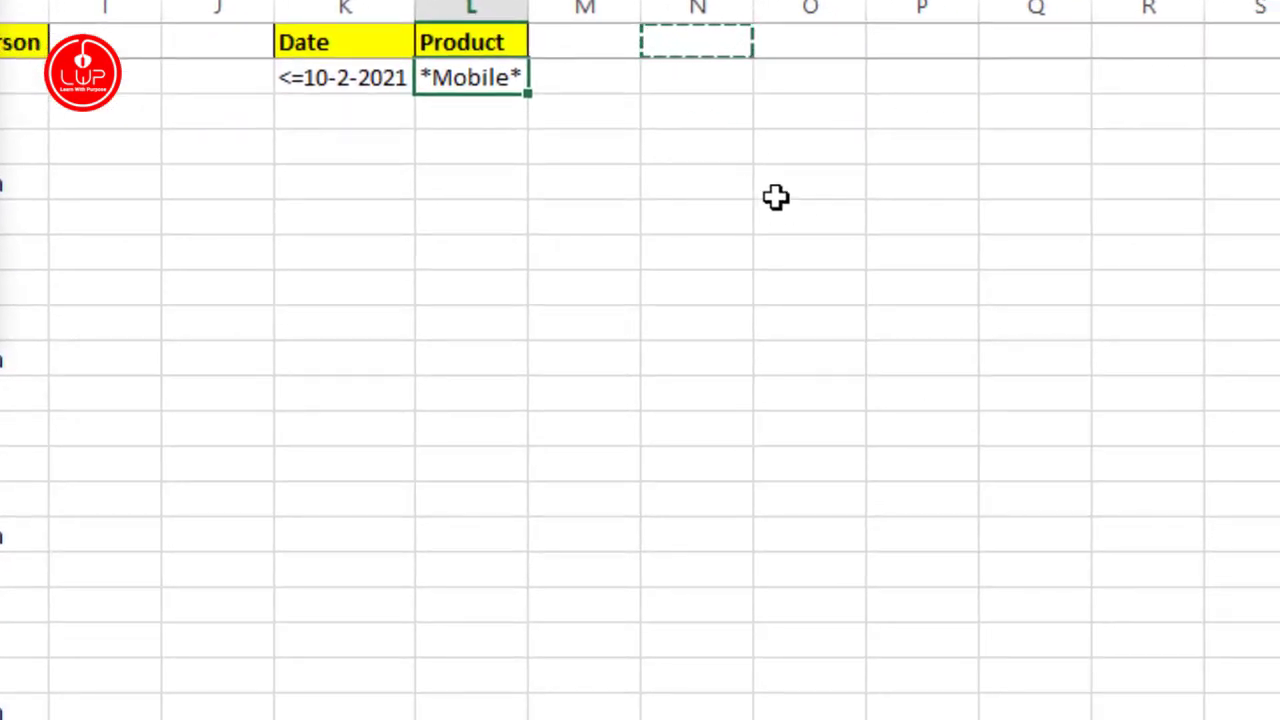
{"action": "left_click", "coordinate": [682, 108]}
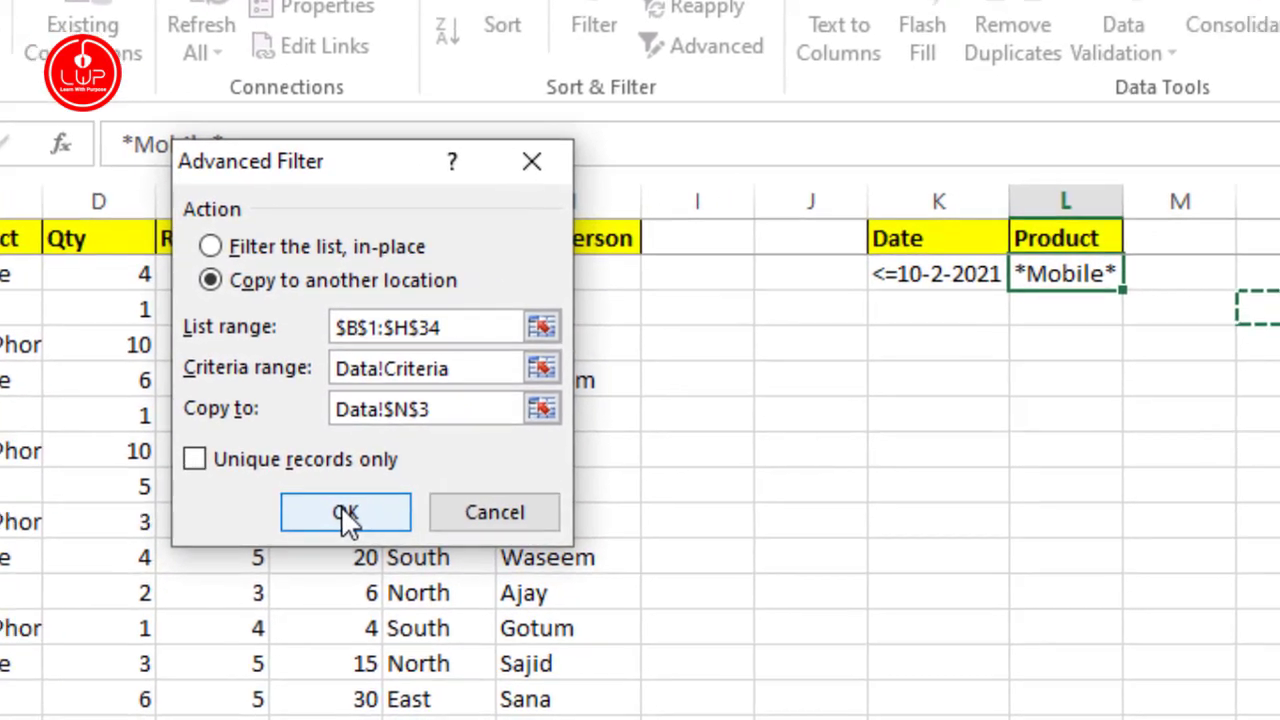
{"action": "left_click", "coordinate": [182, 451]}
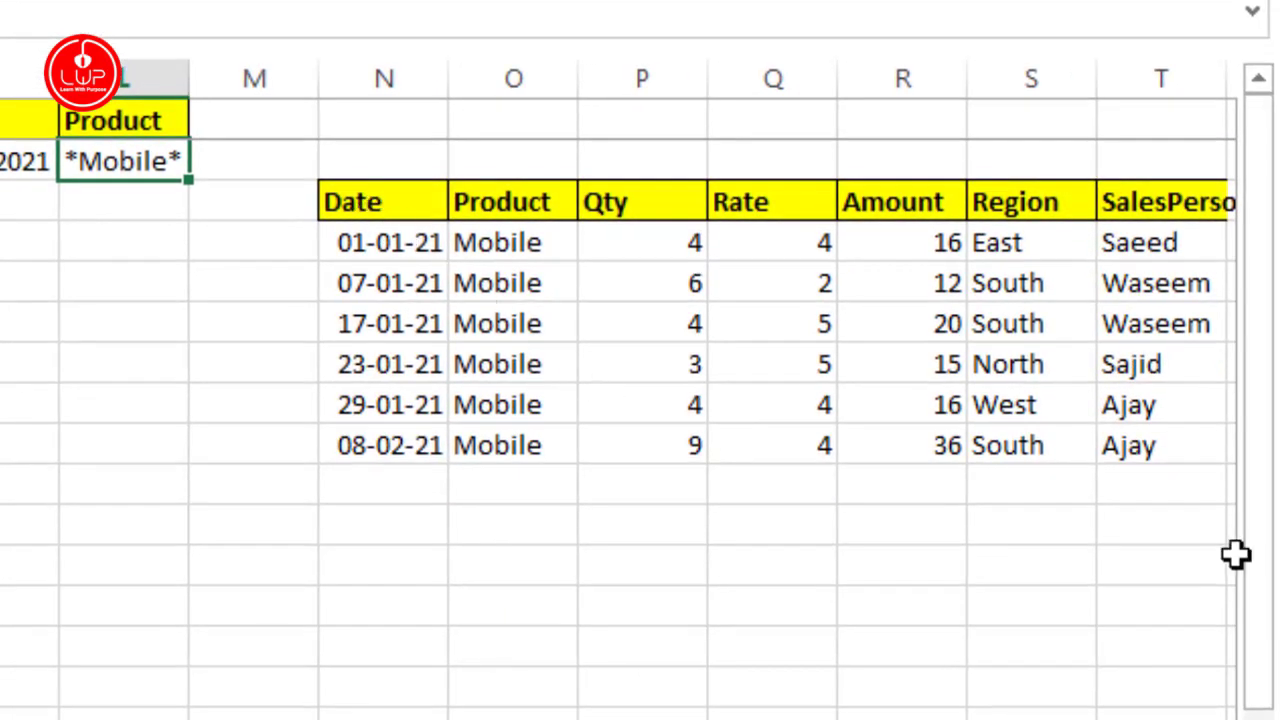
Step: Auto-fit column T to the width of the SalesPerson header in the extracted table
{"action": "key", "text": "Right"}
{"action": "key", "text": "Right"}
{"action": "key", "text": "Down"}
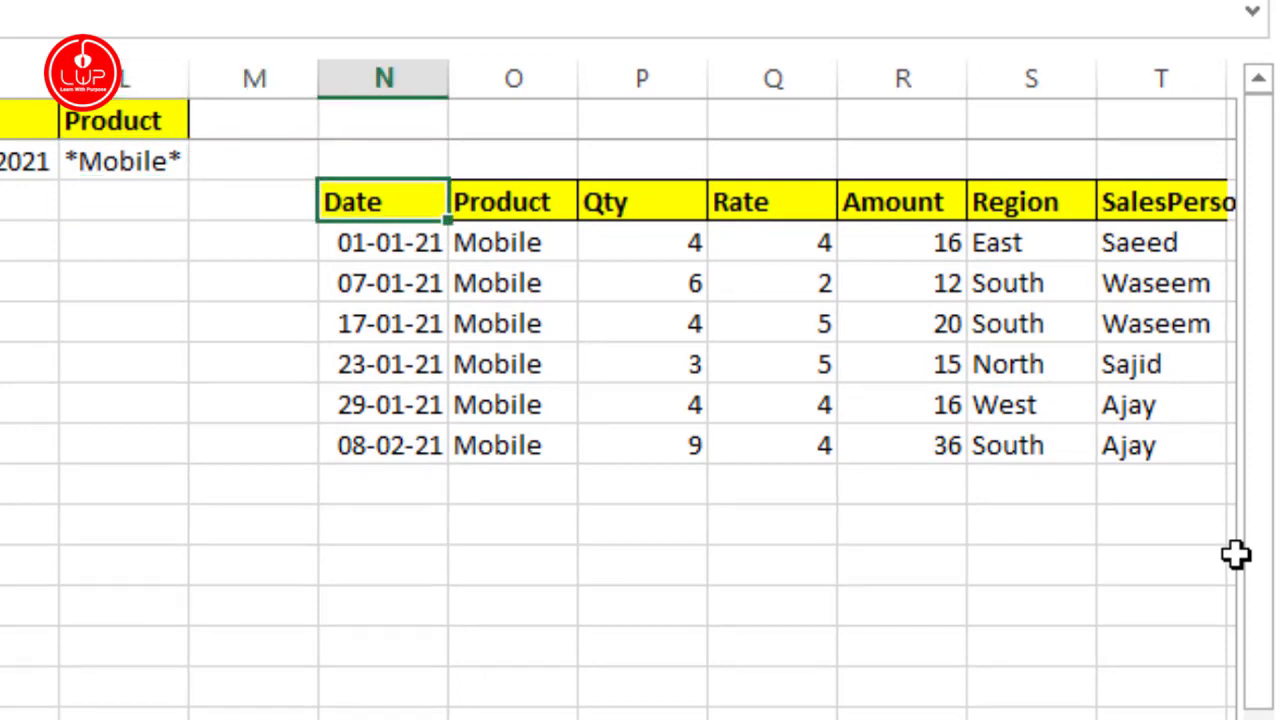
{"action": "key", "text": "ctrl+Right"}
{"action": "key", "text": "Right"}
{"action": "key", "text": "Left"}
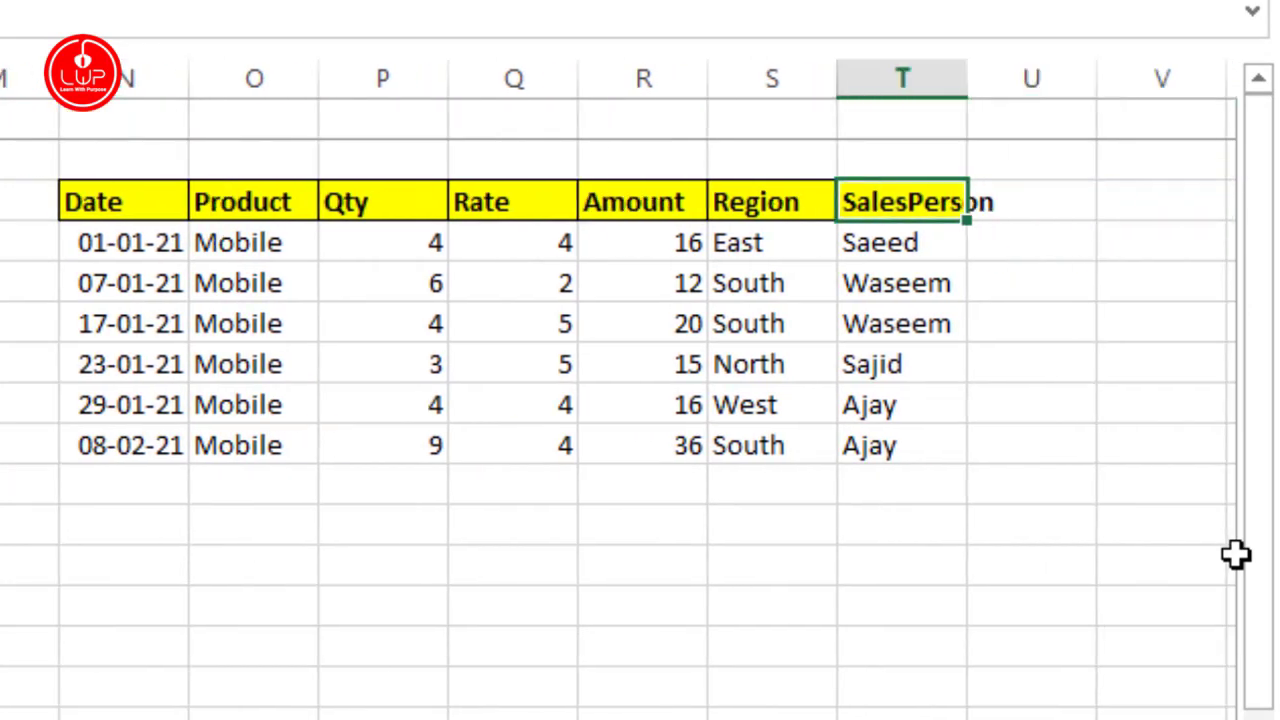
{"action": "double_click", "coordinate": [967, 80]}
{"action": "key", "text": "Left"}
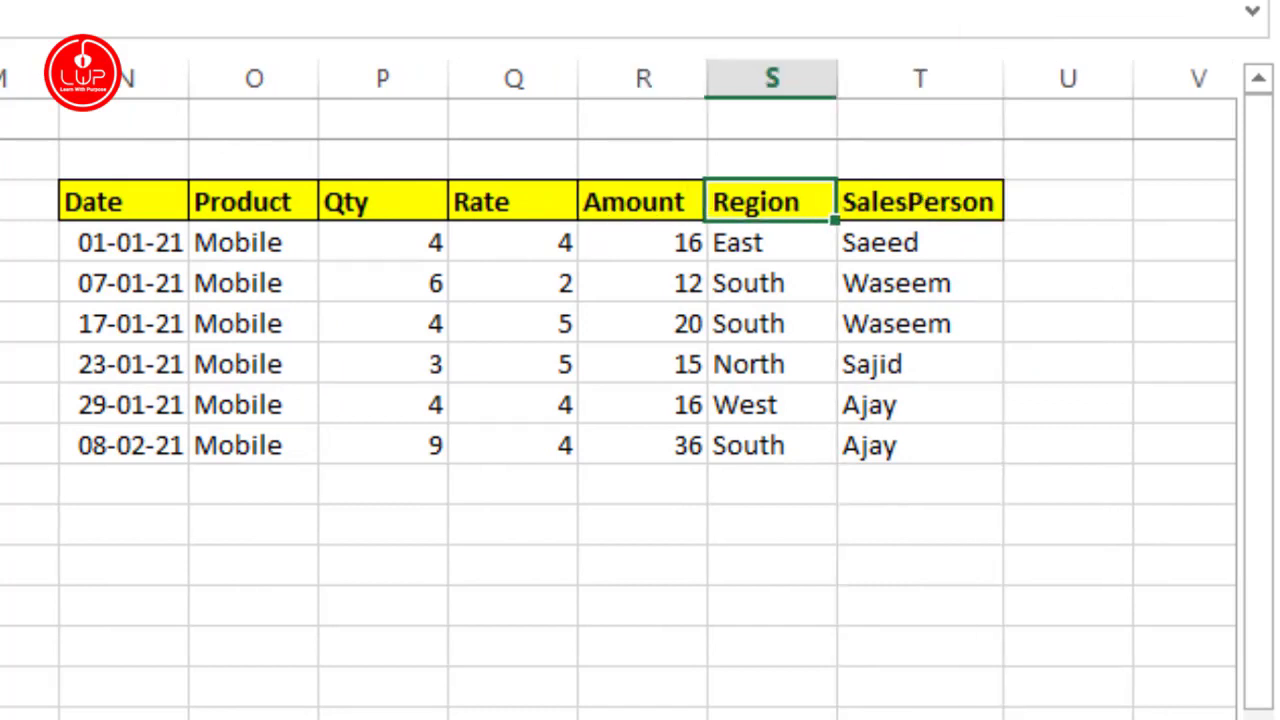
Step: Review the columns and records of the extracted Mobile table starting at N3
{"action": "key", "text": "Down"}
{"action": "key", "text": "Up"}
{"action": "key", "text": "ctrl+Left"}
{"action": "key", "text": "Right"}
{"action": "key", "text": "Left"}
{"action": "key", "text": "Left"}
{"action": "key", "text": "Left"}
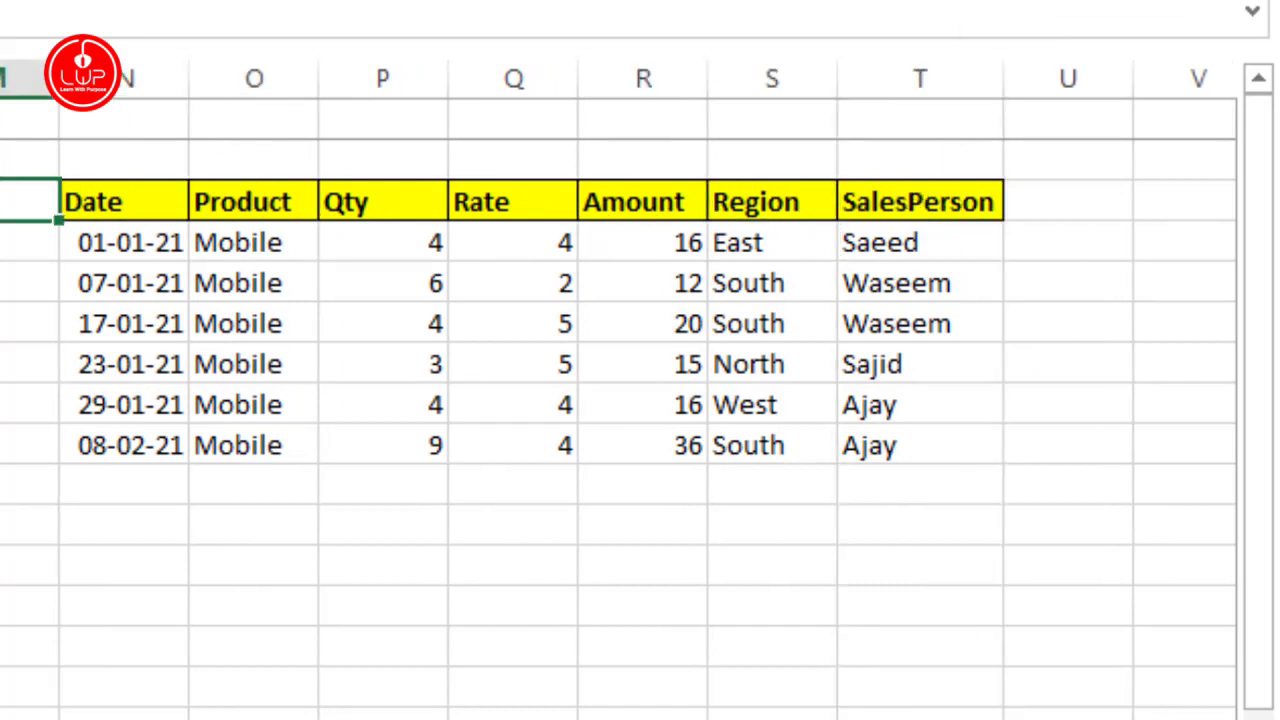
{"action": "key", "text": "Right"}
{"action": "key", "text": "Right"}
{"action": "key", "text": "Right"}
{"action": "key", "text": "Down"}
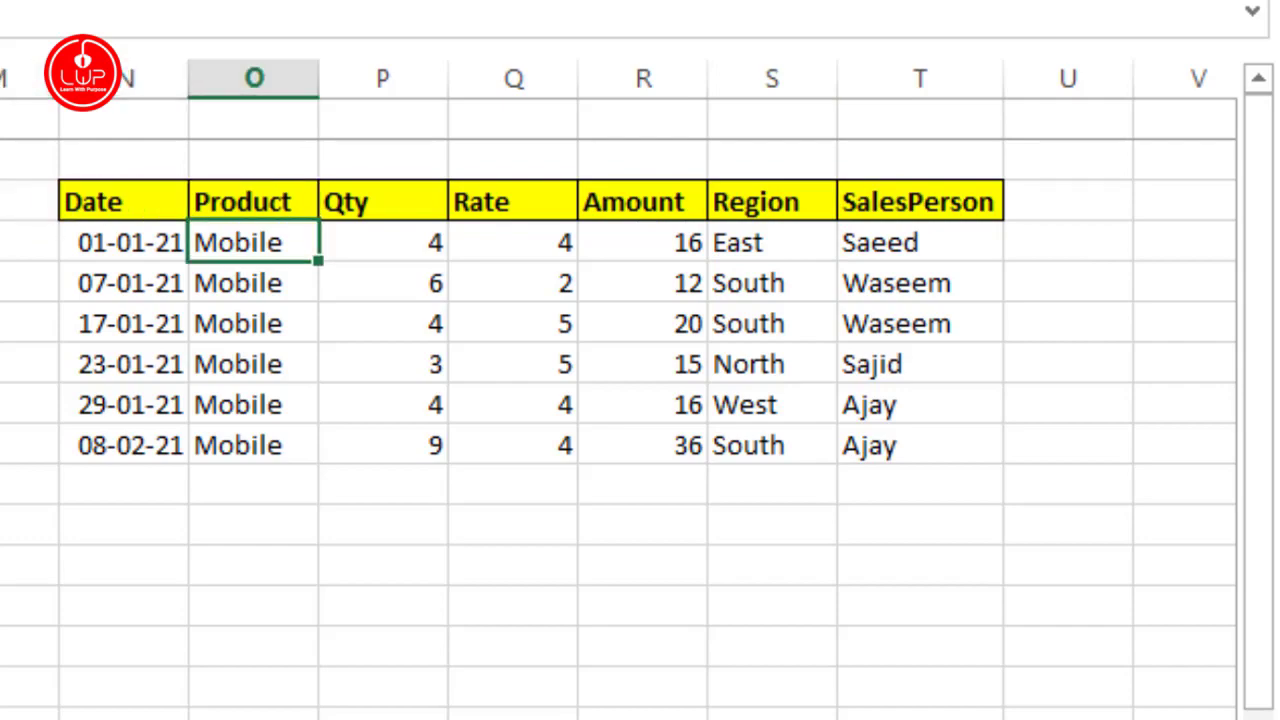
{"action": "key", "text": "Down"}
{"action": "key", "text": "Up"}
{"action": "key", "text": "Up"}
{"action": "key", "text": "Left"}
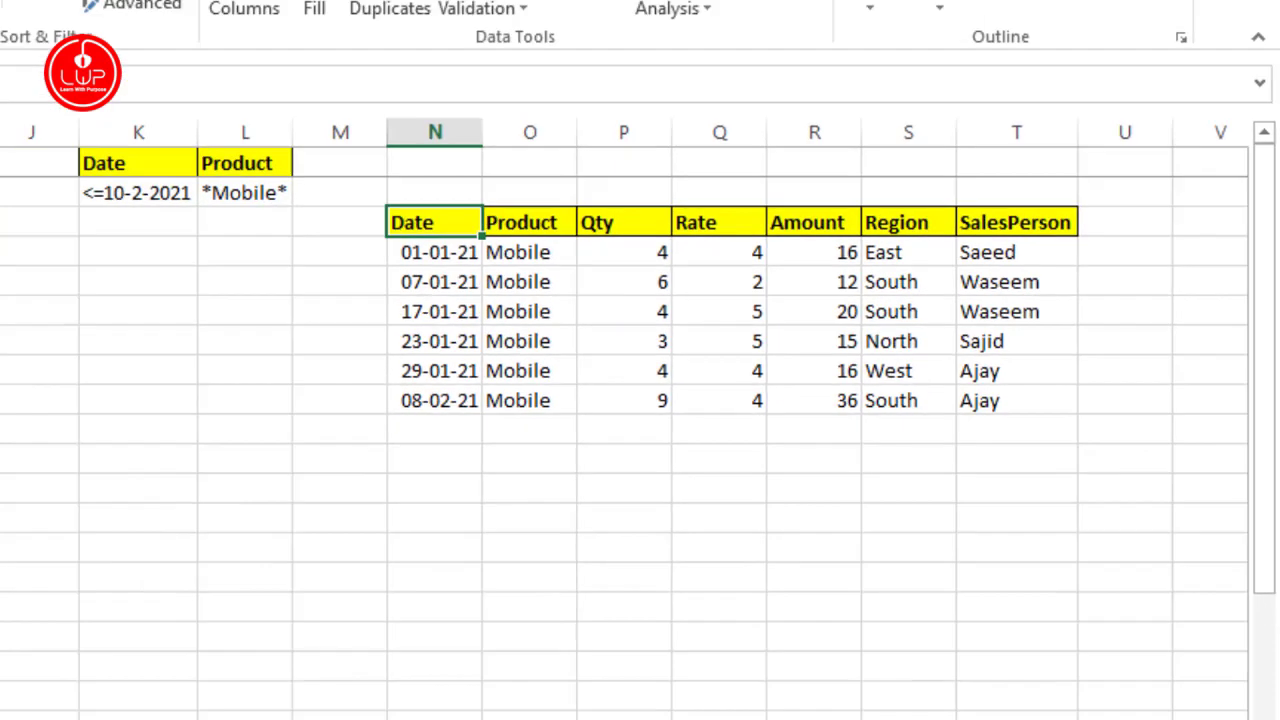
Step: Check the dates of the extracted Mobile records in column N against the criteria in K1:L2
{"action": "key", "text": "Left"}
{"action": "key", "text": "Left"}
{"action": "key", "text": "Up"}
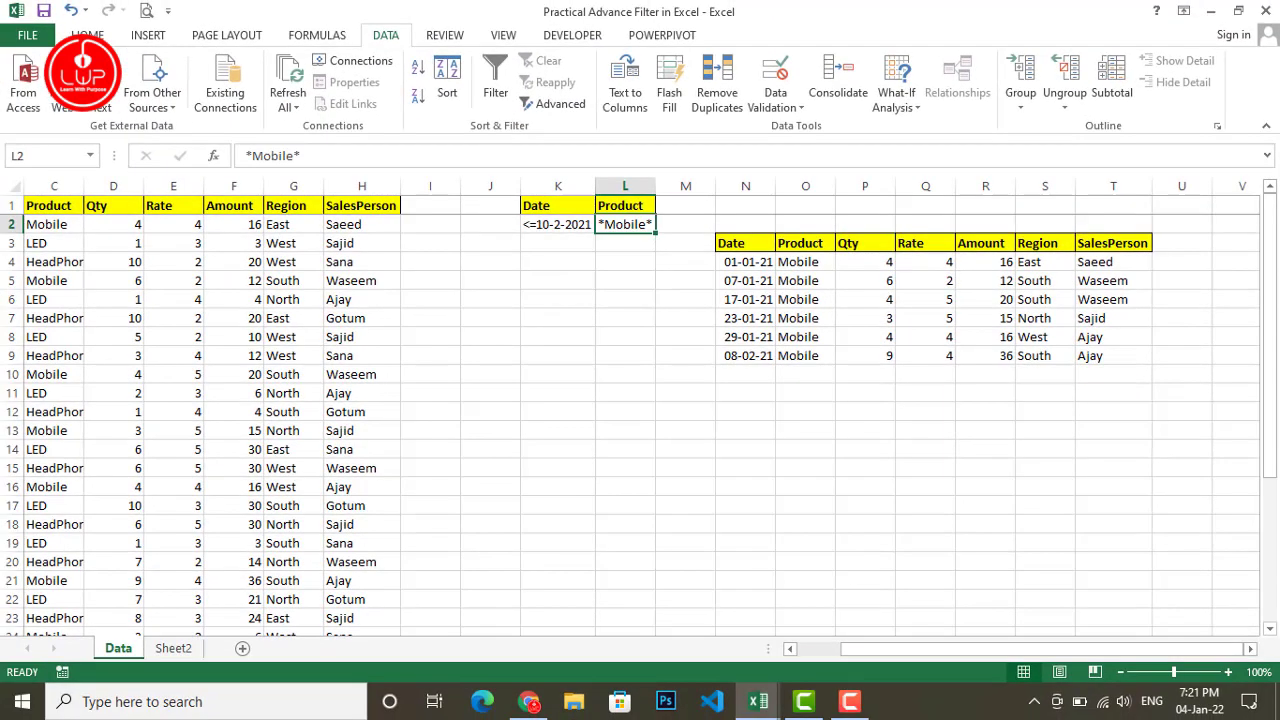
{"action": "key", "text": "Down"}
{"action": "key", "text": "Down"}
{"action": "key", "text": "Right"}
{"action": "key", "text": "Right"}
{"action": "key", "text": "Down"}
{"action": "key", "text": "Down"}
{"action": "key", "text": "Down"}
{"action": "key", "text": "Down"}
{"action": "key", "text": "Down"}
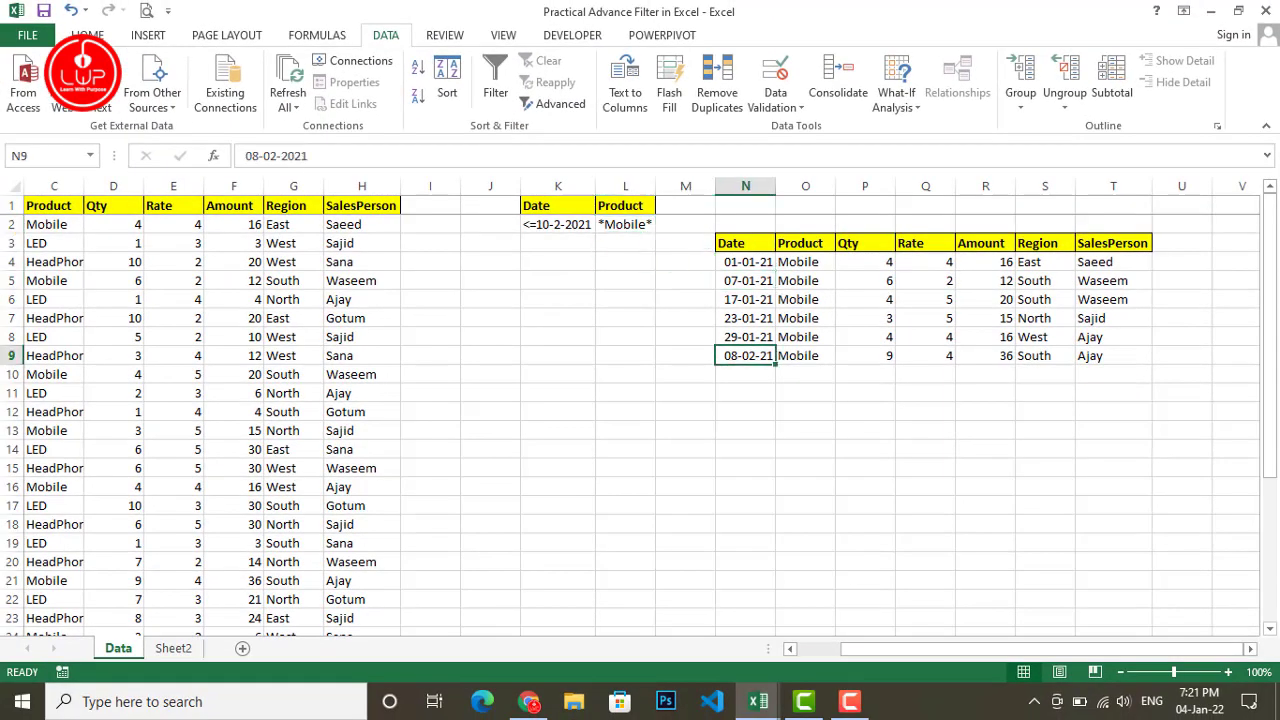
Step: Review the dates of the source records in column B down to row 34
{"action": "key", "text": "Left"}
{"action": "key", "text": "Left"}
{"action": "key", "text": "Left"}
{"action": "key", "text": "Left"}
{"action": "key", "text": "Left"}
{"action": "key", "text": "Left"}
{"action": "key", "text": "Left"}
{"action": "key", "text": "Left"}
{"action": "key", "text": "Left"}
{"action": "key", "text": "Left"}
{"action": "key", "text": "Left"}
{"action": "key", "text": "Left"}
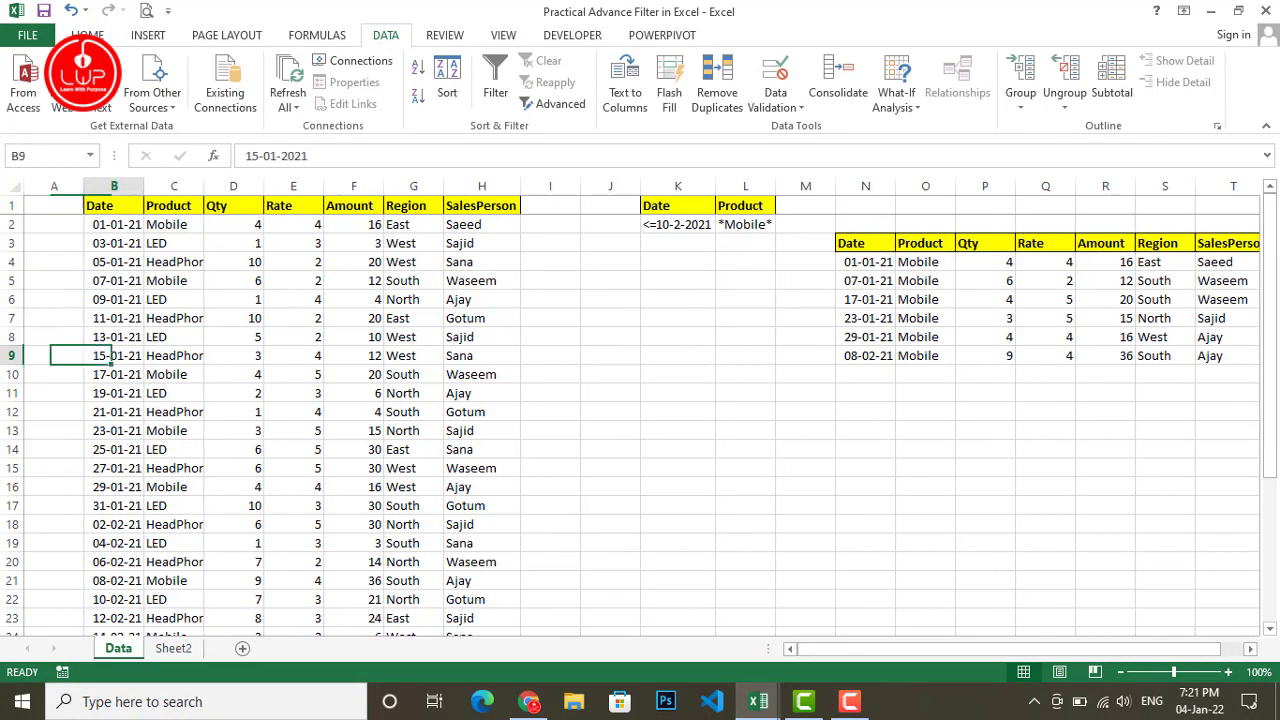
{"action": "key", "text": "Down"}
{"action": "key", "text": "Down"}
{"action": "key", "text": "Down"}
{"action": "key", "text": "Down"}
{"action": "key", "text": "Down"}
{"action": "key", "text": "Down"}
{"action": "key", "text": "Down"}
{"action": "key", "text": "Down"}
{"action": "key", "text": "Down"}
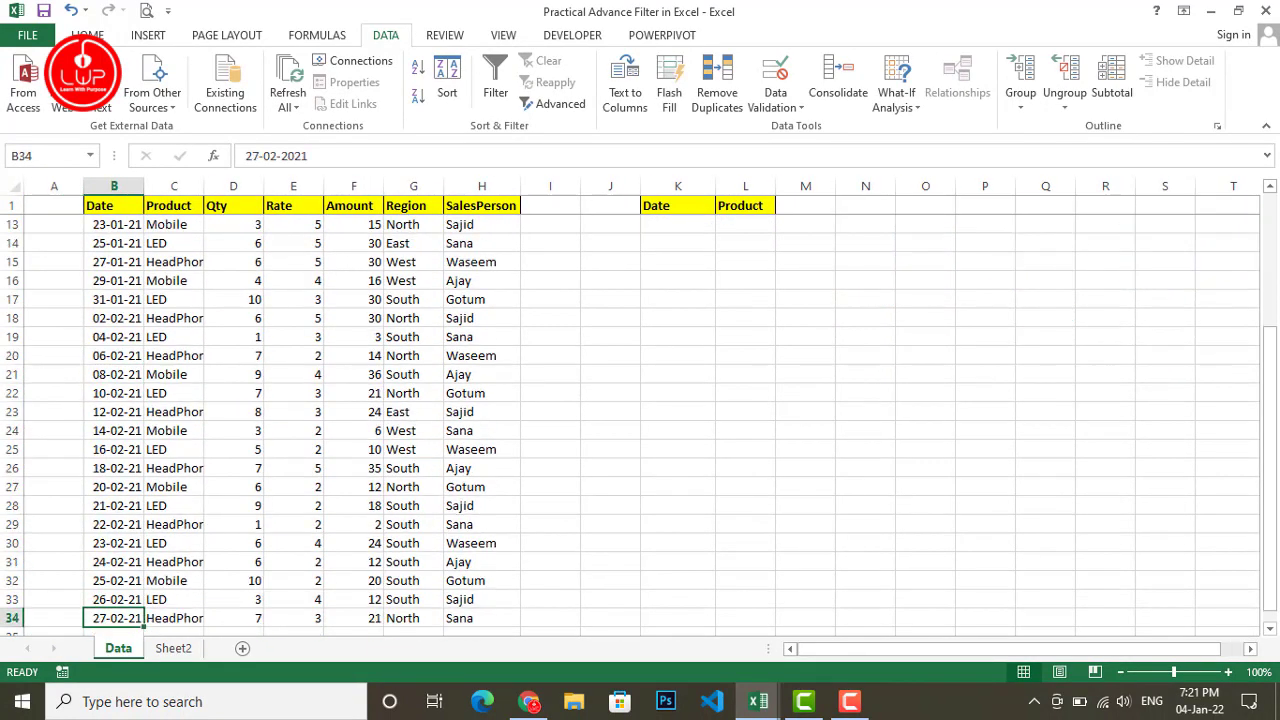
{"action": "key", "text": "Up"}
{"action": "key", "text": "Up"}
{"action": "key", "text": "Up"}
{"action": "key", "text": "Up"}
{"action": "key", "text": "Up"}
{"action": "key", "text": "Up"}
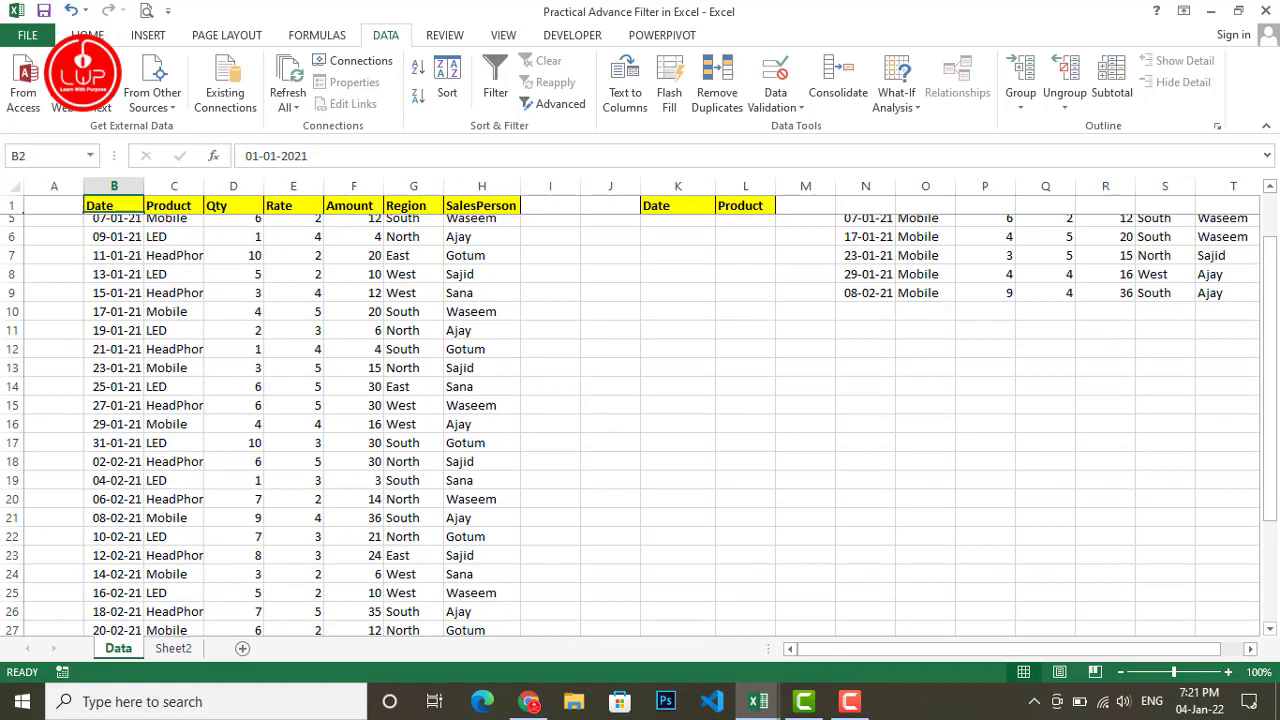
{"action": "key", "text": "Up"}
{"action": "key", "text": "Up"}
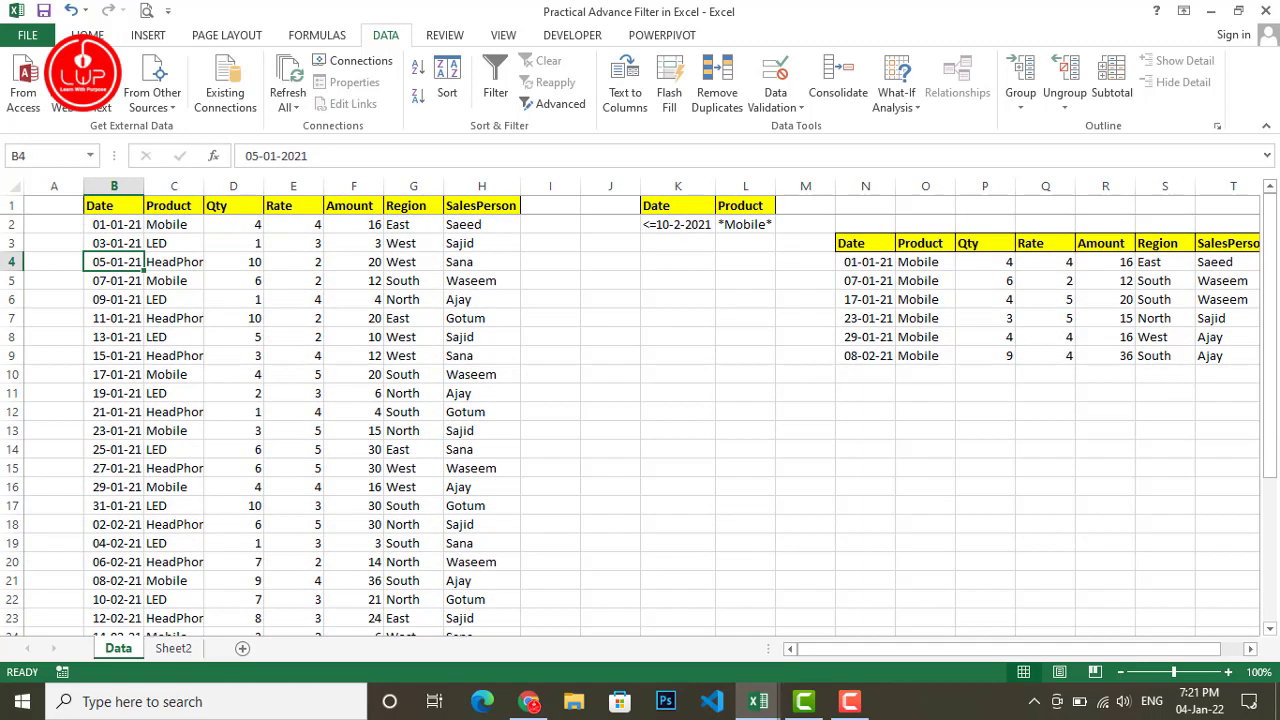
Step: Compare the source records with the extracted Mobile table starting at N3
{"action": "key", "text": "Right"}
{"action": "key", "text": "Right"}
{"action": "key", "text": "Right"}
{"action": "key", "text": "Right"}
{"action": "key", "text": "ctrl+Right"}
{"action": "key", "text": "ctrl+Right"}
{"action": "key", "text": "Right"}
{"action": "key", "text": "Up"}
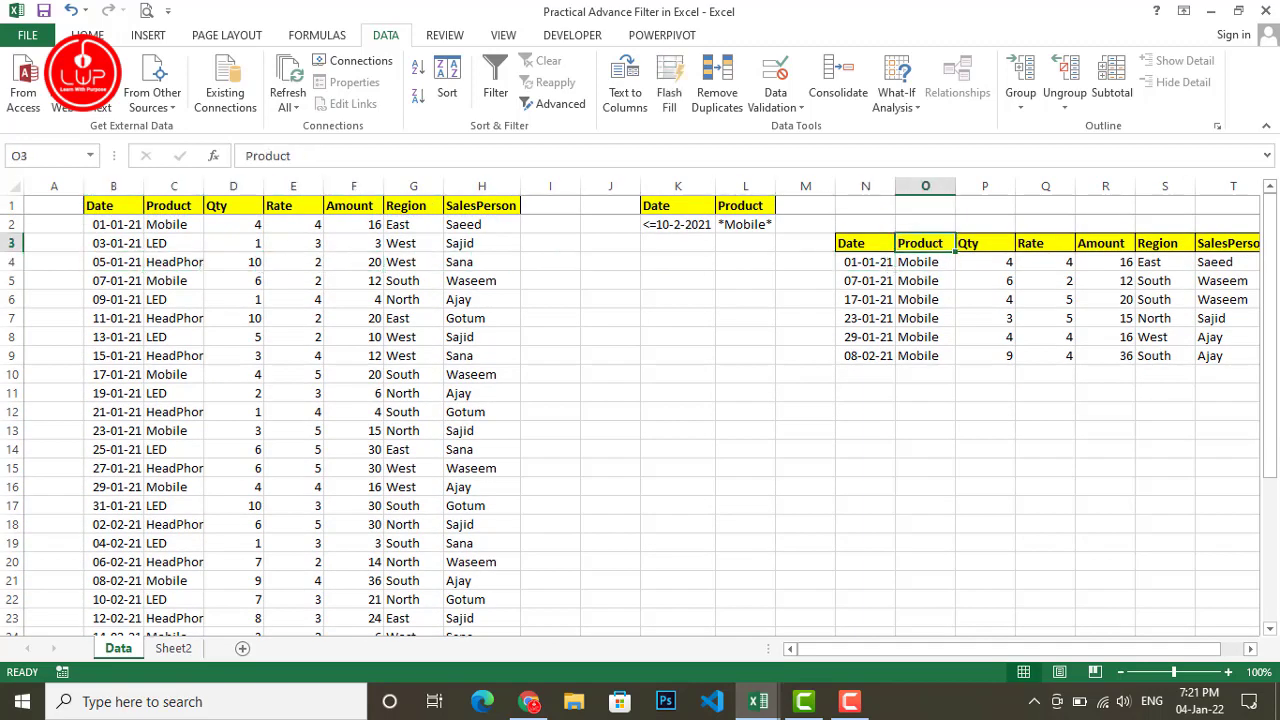
{"action": "key", "text": "Left"}
{"action": "key", "text": "Up"}
{"action": "key", "text": "ctrl+Right"}
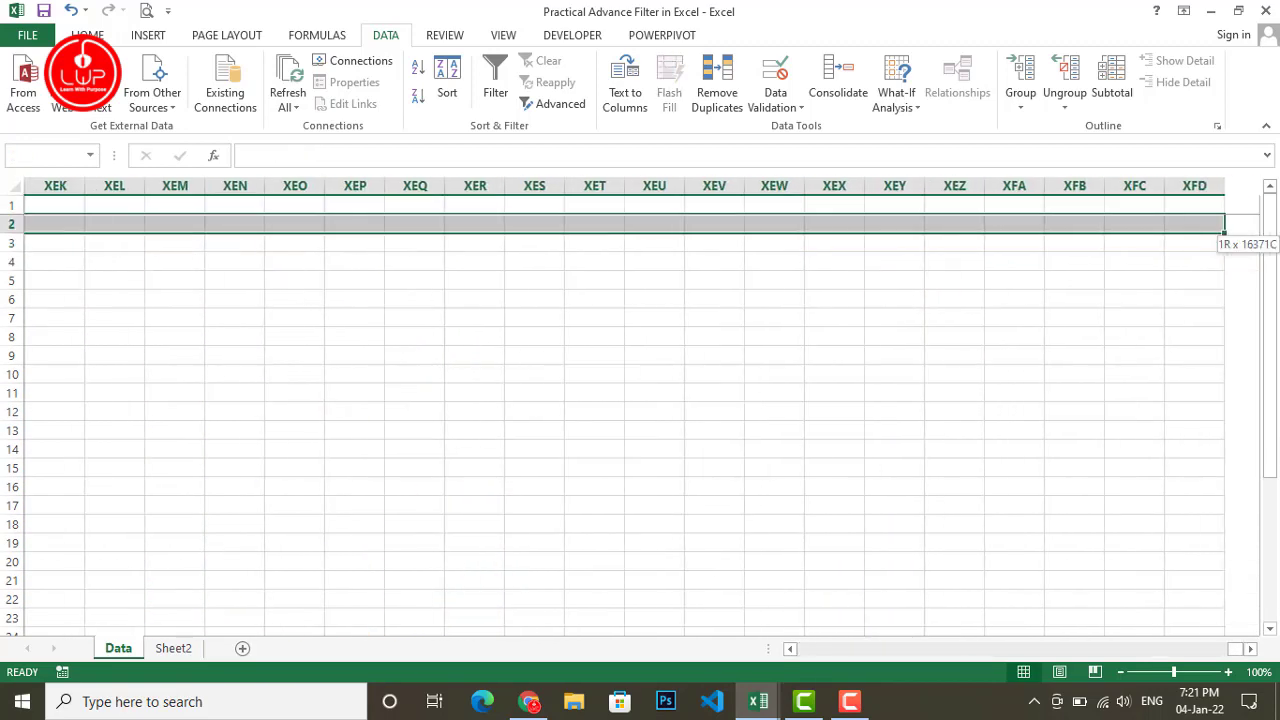
{"action": "key", "text": "ctrl+Left"}
{"action": "key", "text": "Left"}
{"action": "key", "text": "Left"}
{"action": "key", "text": "Left"}
{"action": "key", "text": "Right"}
{"action": "key", "text": "Right"}
{"action": "key", "text": "Right"}
{"action": "key", "text": "Right"}
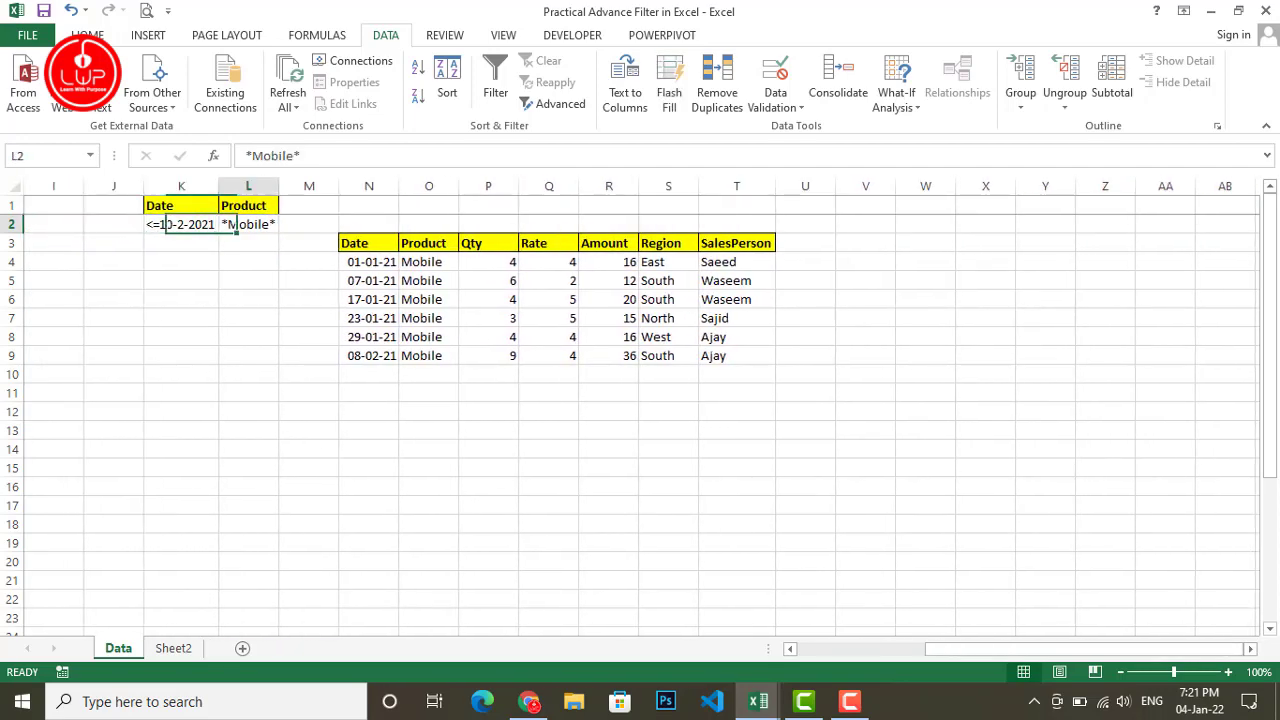
{"action": "key", "text": "Left"}
{"action": "key", "text": "Left"}
{"action": "key", "text": "Left"}
{"action": "key", "text": "Left"}
{"action": "key", "text": "Left"}
{"action": "key", "text": "Left"}
{"action": "key", "text": "Left"}
{"action": "key", "text": "Left"}
{"action": "key", "text": "Left"}
{"action": "key", "text": "Right"}
{"action": "key", "text": "Right"}
{"action": "key", "text": "Left"}
{"action": "key", "text": "Left"}
{"action": "key", "text": "Left"}
{"action": "key", "text": "Left"}
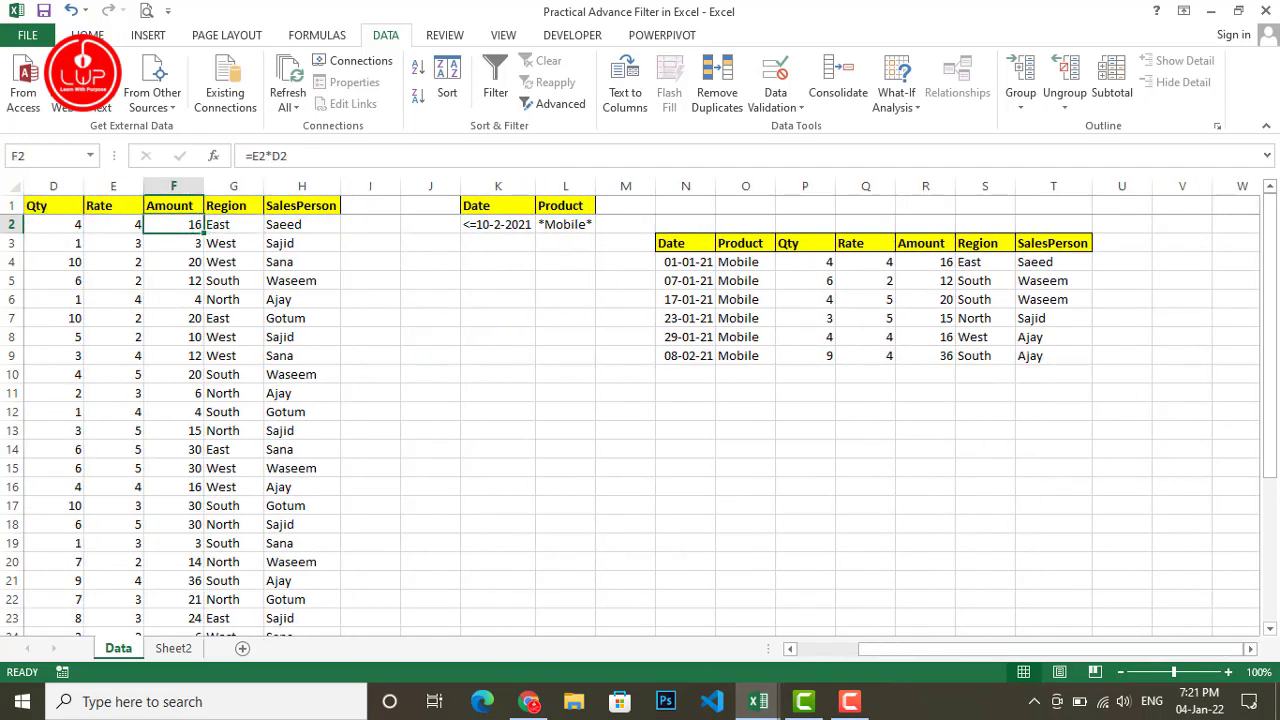
{"action": "key", "text": "Up"}
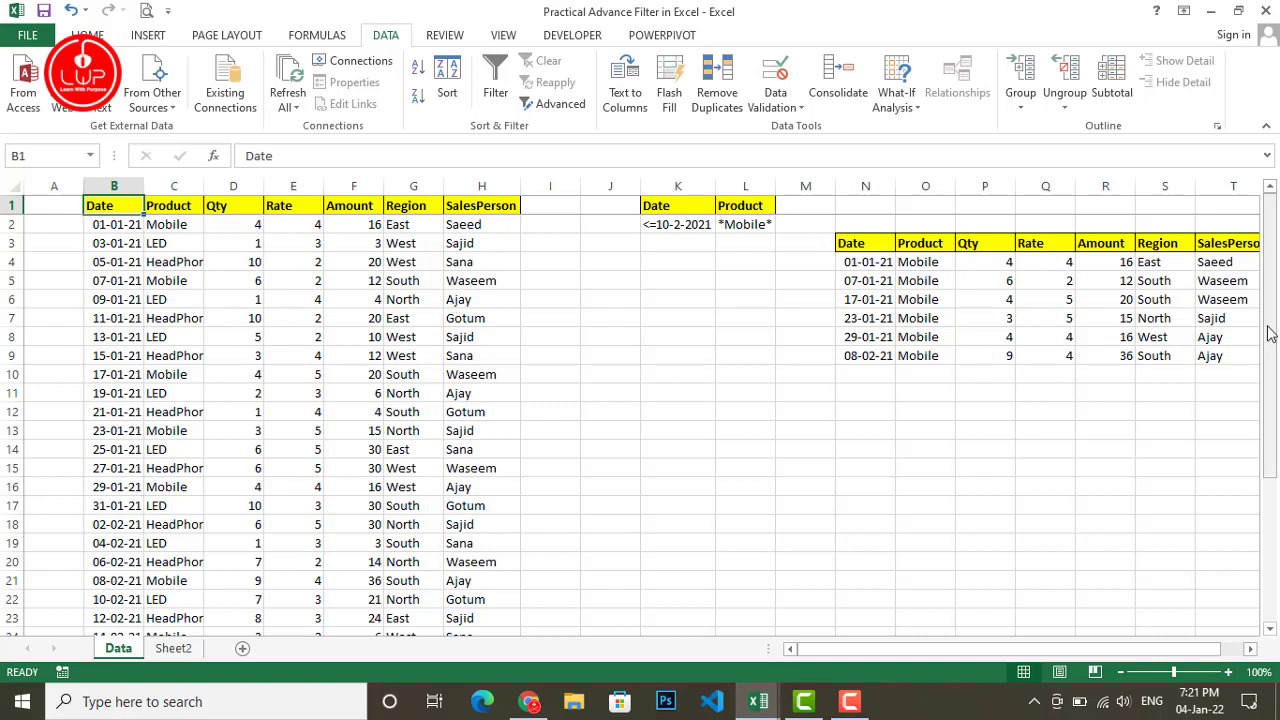
Step: Add a new worksheet between Data and Sheet2
{"action": "left_click", "coordinate": [569, 332]}
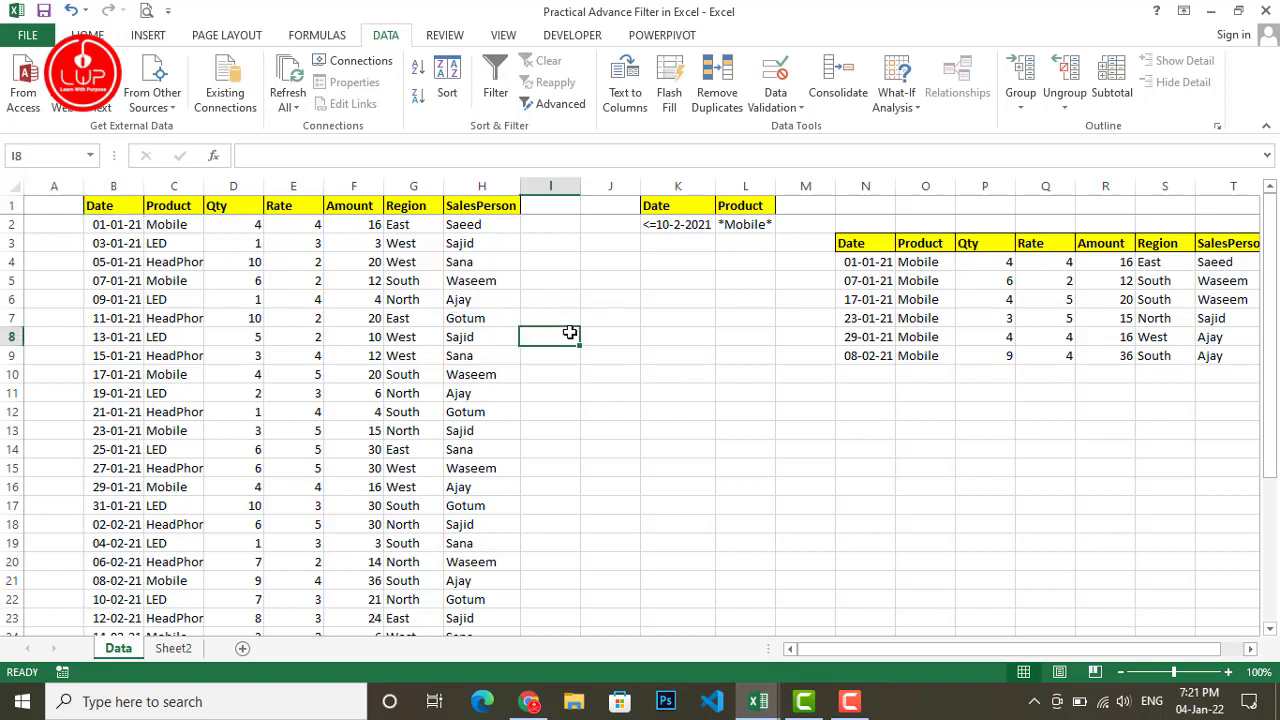
{"action": "left_click", "coordinate": [241, 649]}
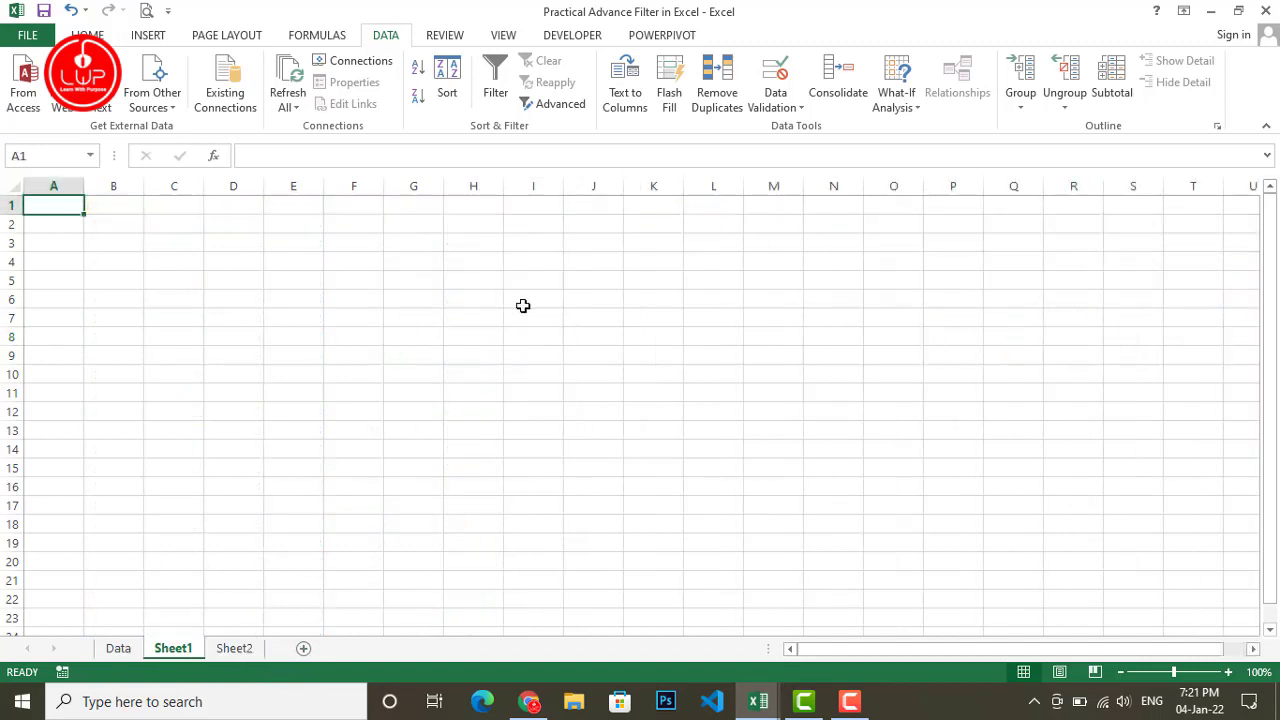
Step: Move the extracted Mobile table N3:T9 from the Data sheet to cell C3 on Sheet2
{"action": "left_click", "coordinate": [118, 648]}
{"action": "left_click", "coordinate": [840, 243]}
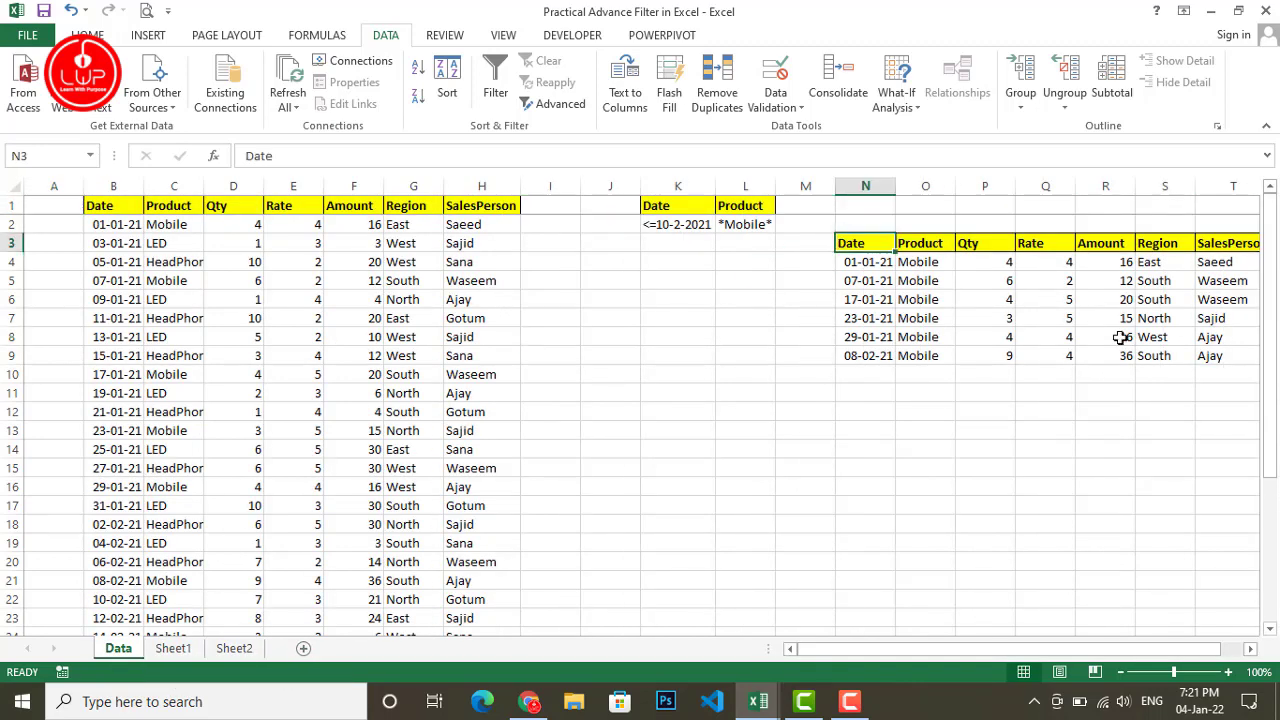
{"action": "key", "text": "shift+Down"}
{"action": "key", "text": "shift+Down"}
{"action": "key", "text": "shift+Down"}
{"action": "key", "text": "shift+Down"}
{"action": "key", "text": "shift+Down"}
{"action": "key", "text": "shift+Down"}
{"action": "key", "text": "ctrl+shift+Right"}
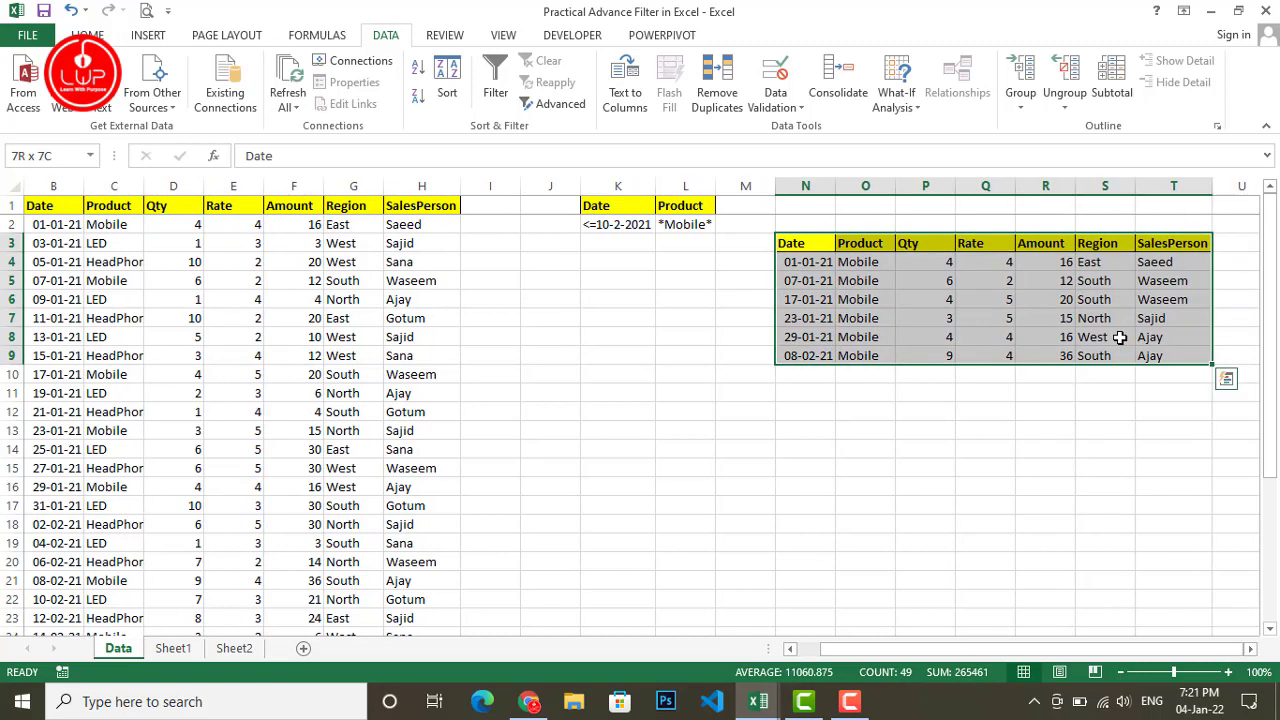
{"action": "key", "text": "ctrl+c"}
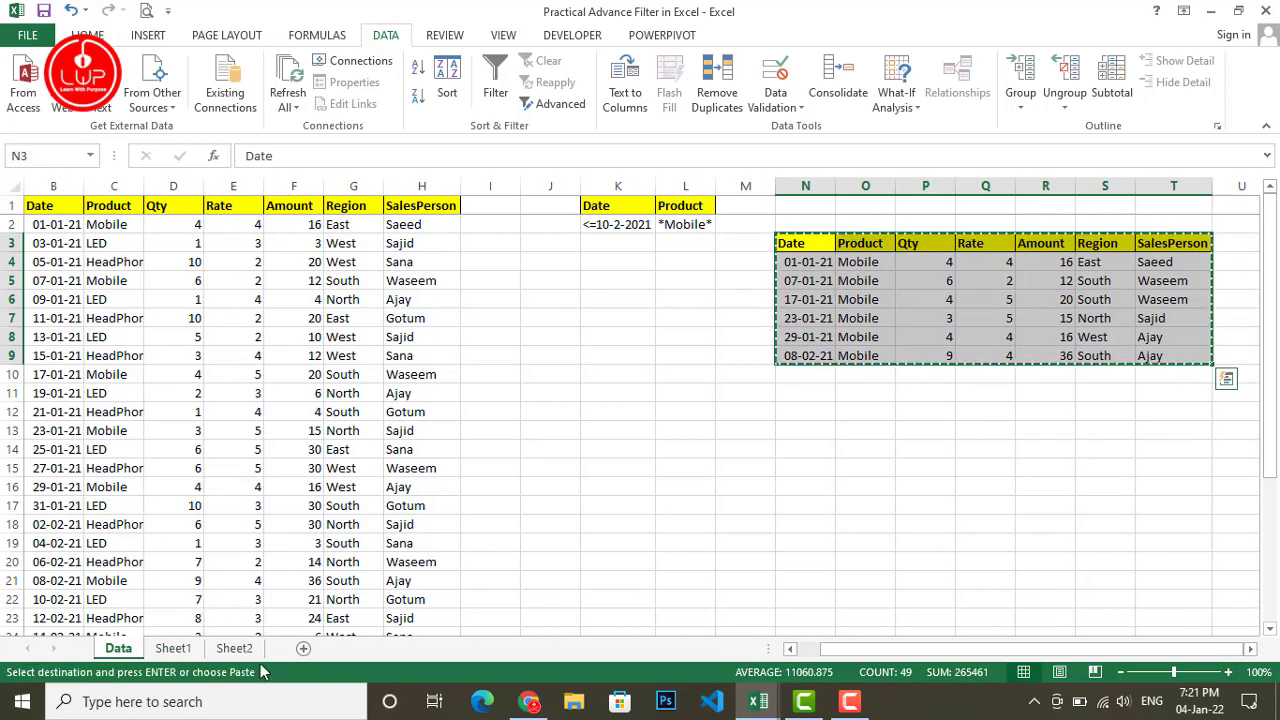
{"action": "left_click", "coordinate": [235, 648]}
{"action": "left_click", "coordinate": [199, 244]}
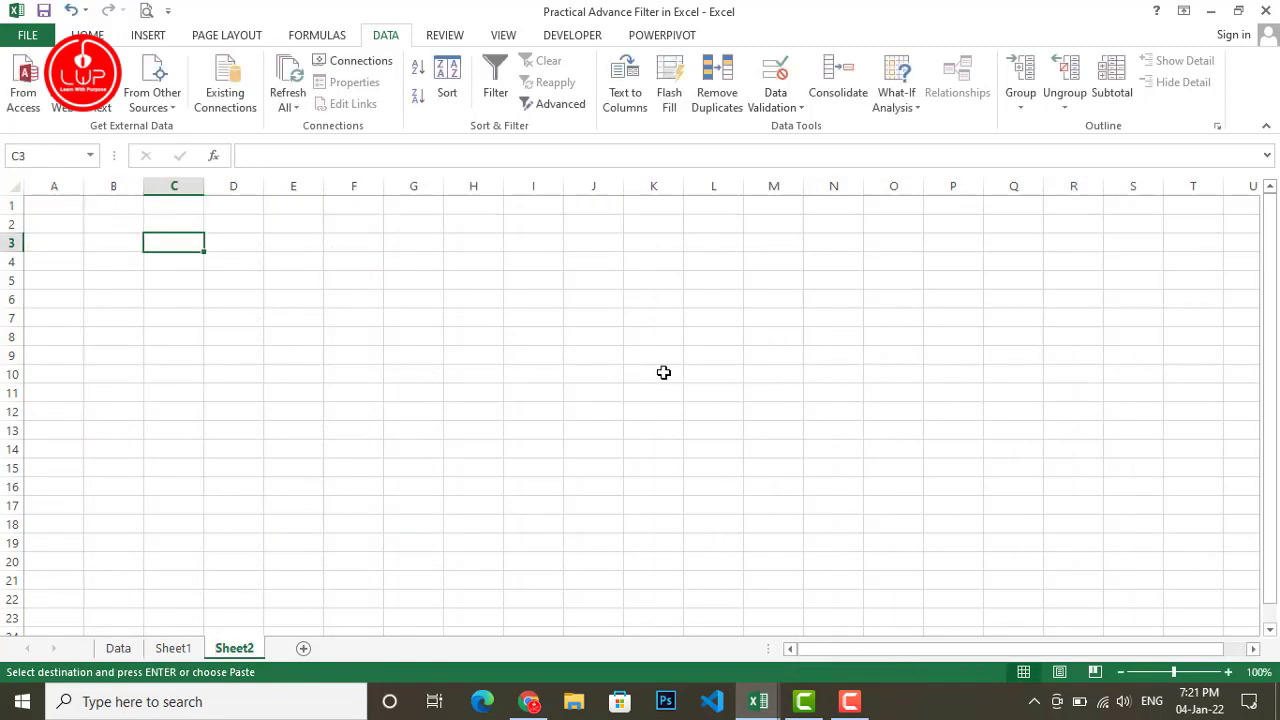
{"action": "key", "text": "Return"}
{"action": "key", "text": "Down"}
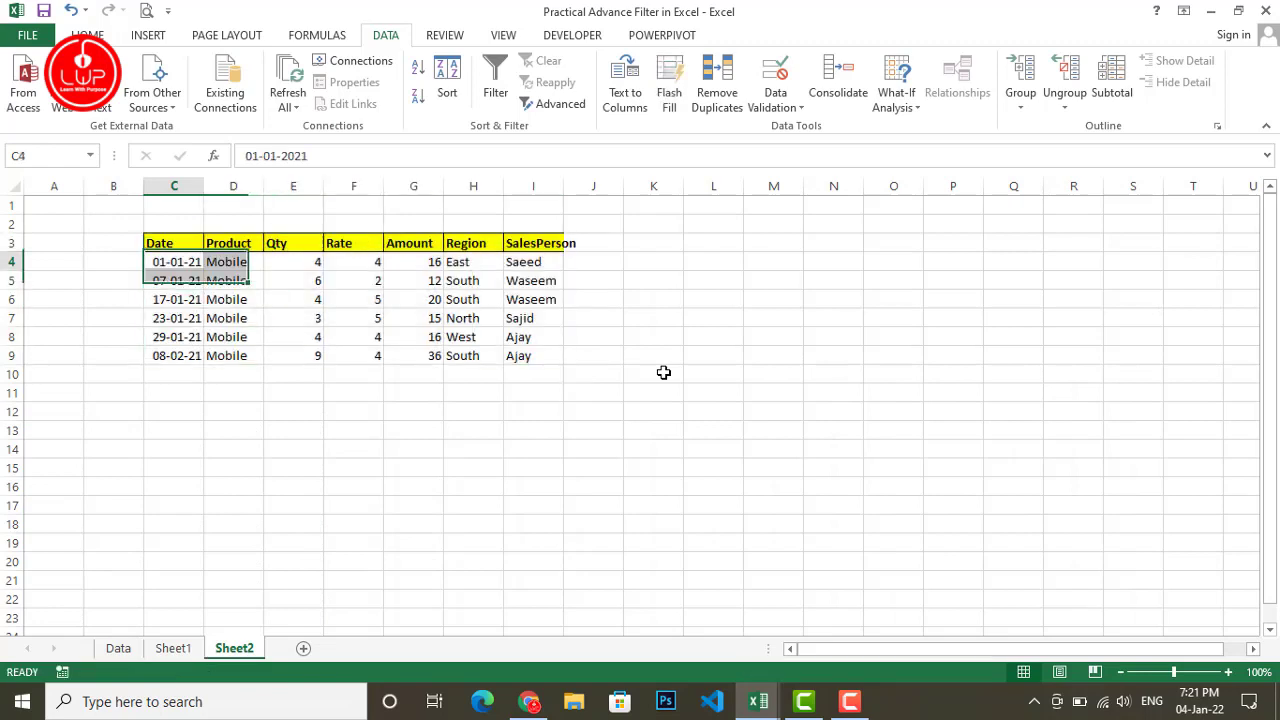
Step: Auto-fit column I on Sheet2 to the width of the SalesPerson header
{"action": "key", "text": "Up"}
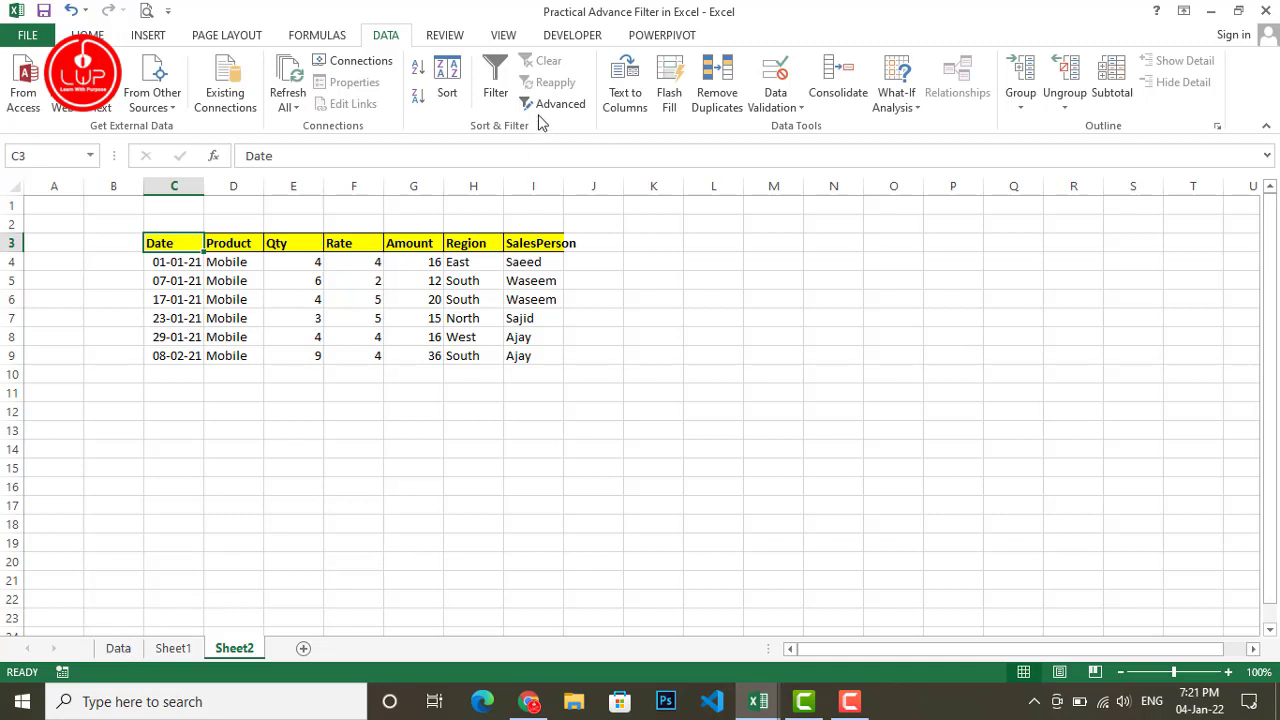
{"action": "double_click", "coordinate": [563, 186]}
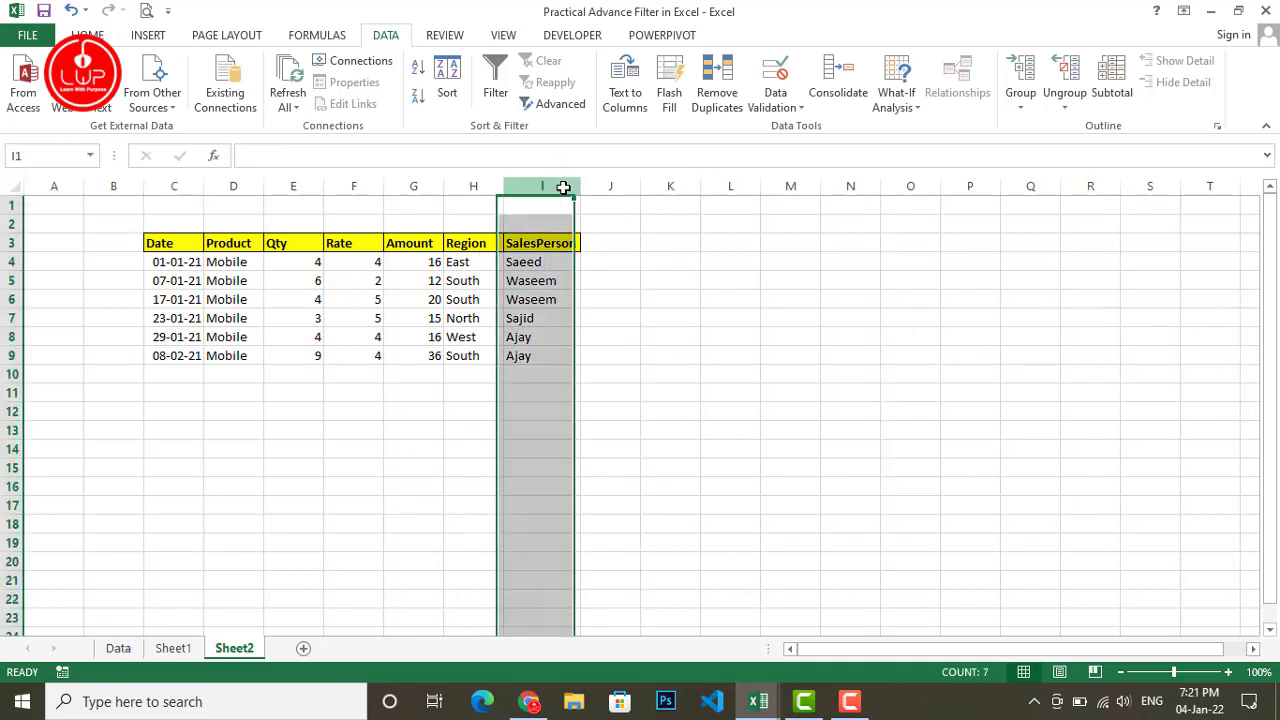
{"action": "left_click", "coordinate": [423, 394]}
Step: Filter the Data sheet's list B1:H34 in place with Advanced Filter, using K1:L2 as the criteria range
{"action": "left_click", "coordinate": [118, 648]}
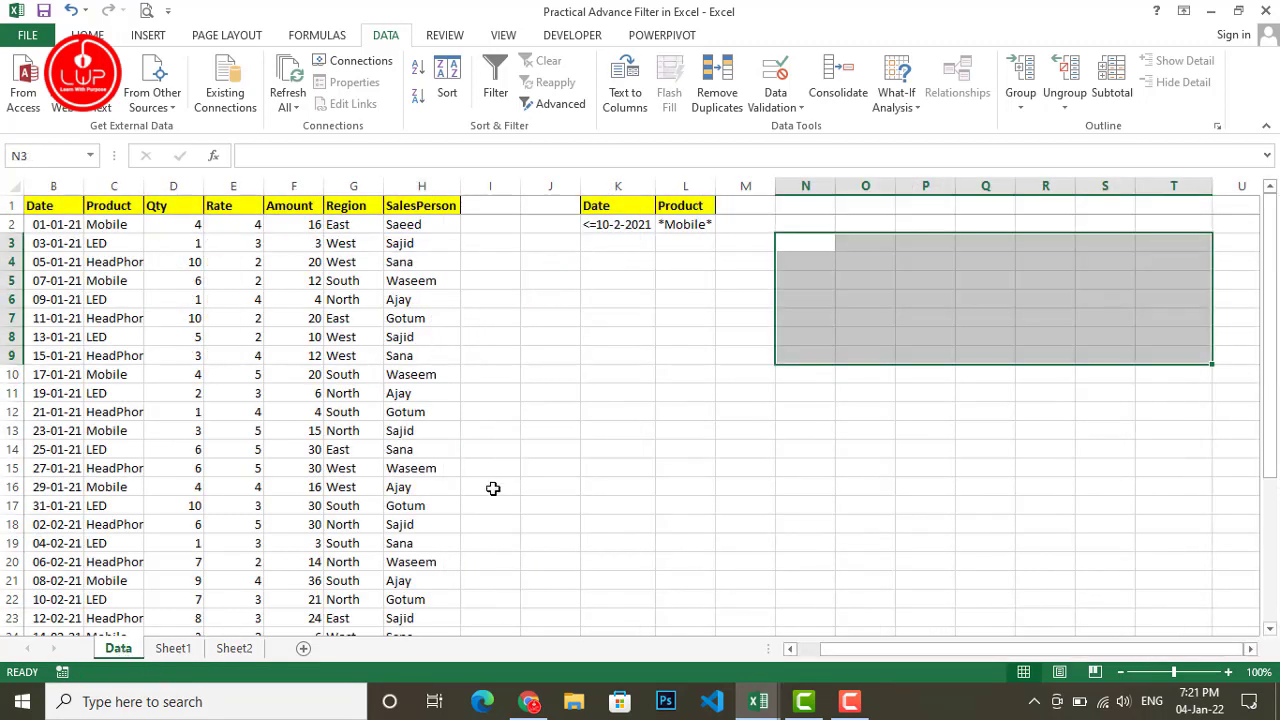
{"action": "left_click", "coordinate": [628, 329]}
{"action": "left_click", "coordinate": [190, 276]}
{"action": "key", "text": "Left"}
{"action": "key", "text": "Left"}
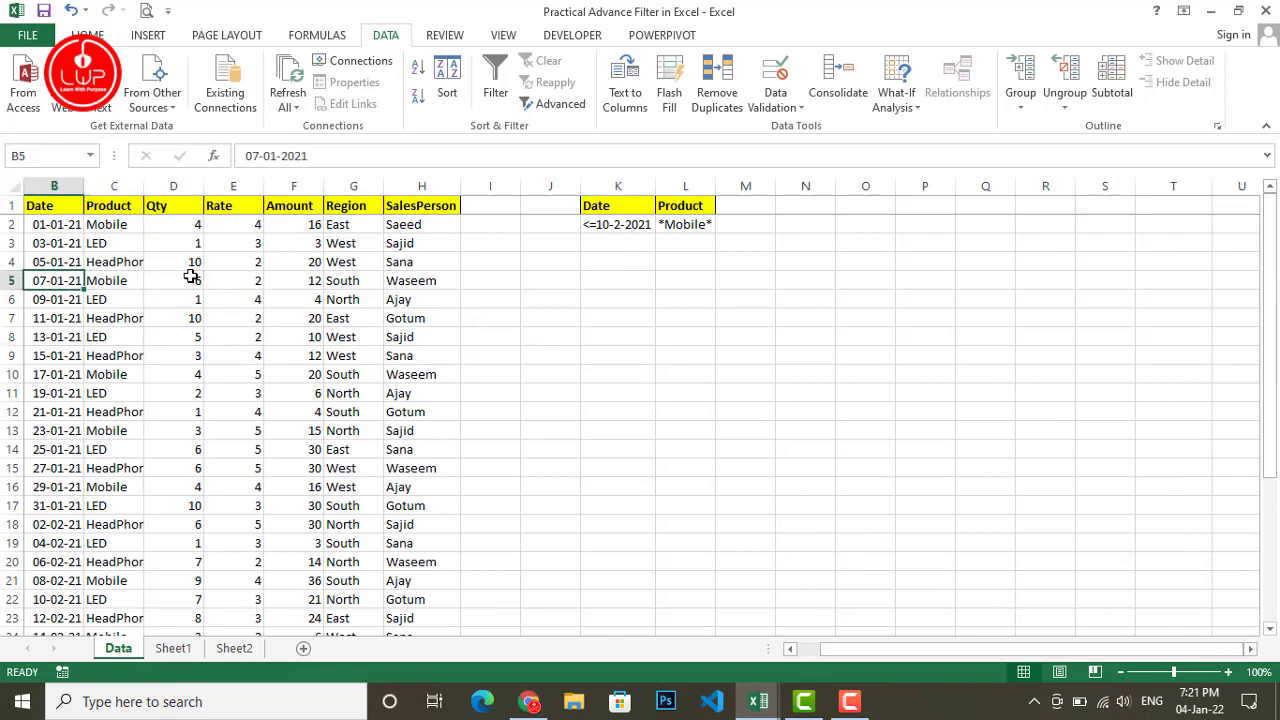
{"action": "key", "text": "Right"}
{"action": "key", "text": "Left"}
{"action": "key", "text": "ctrl+Up"}
{"action": "key", "text": "Left"}
{"action": "key", "text": "Right"}
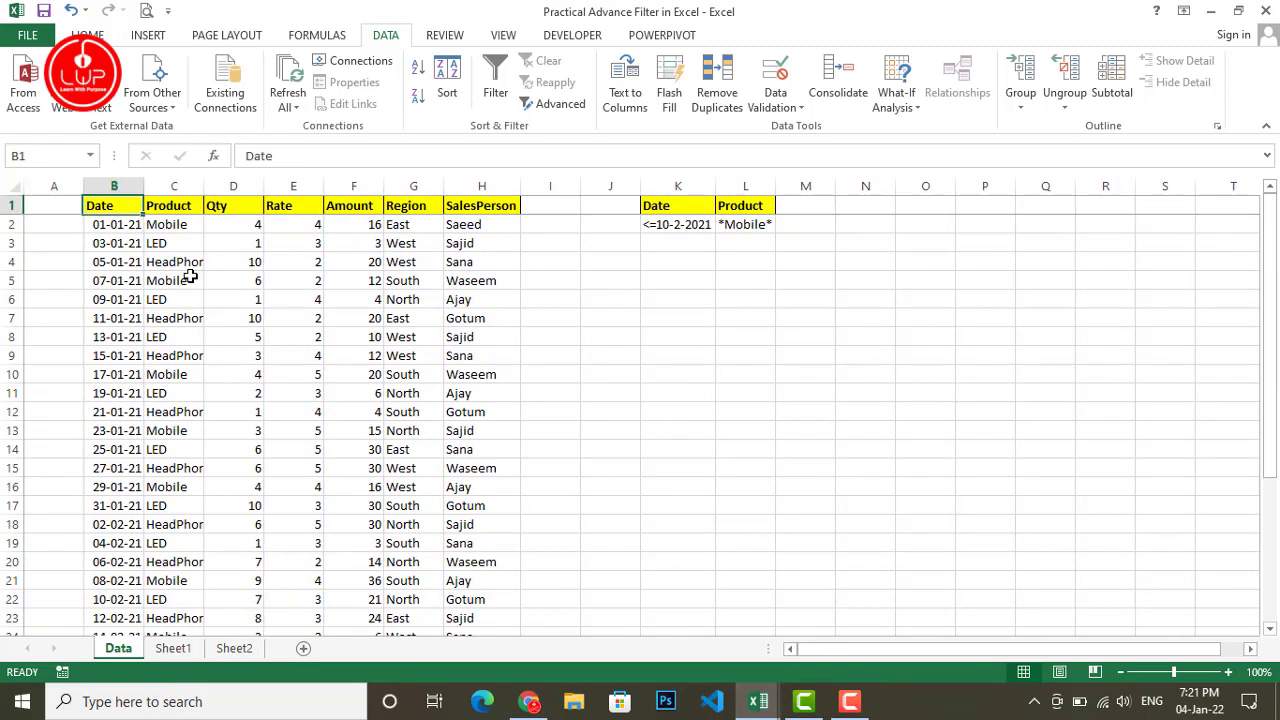
{"action": "left_click", "coordinate": [558, 104]}
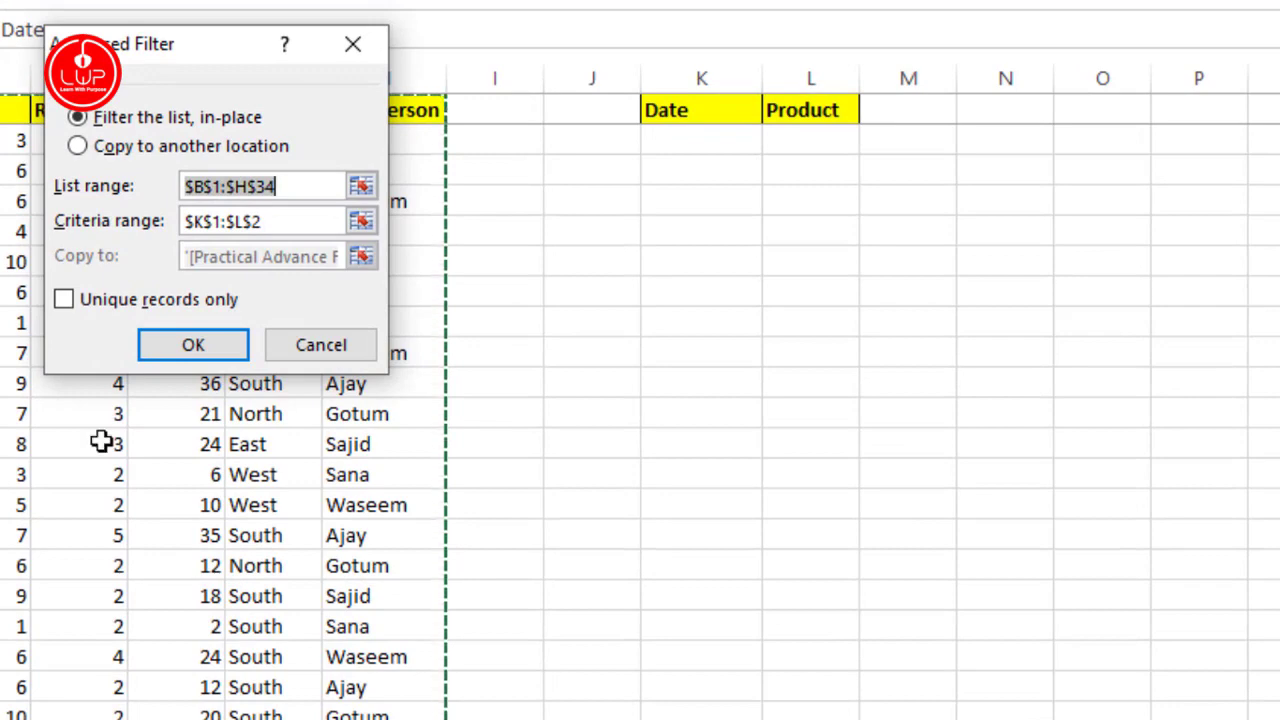
{"action": "left_click", "coordinate": [292, 221]}
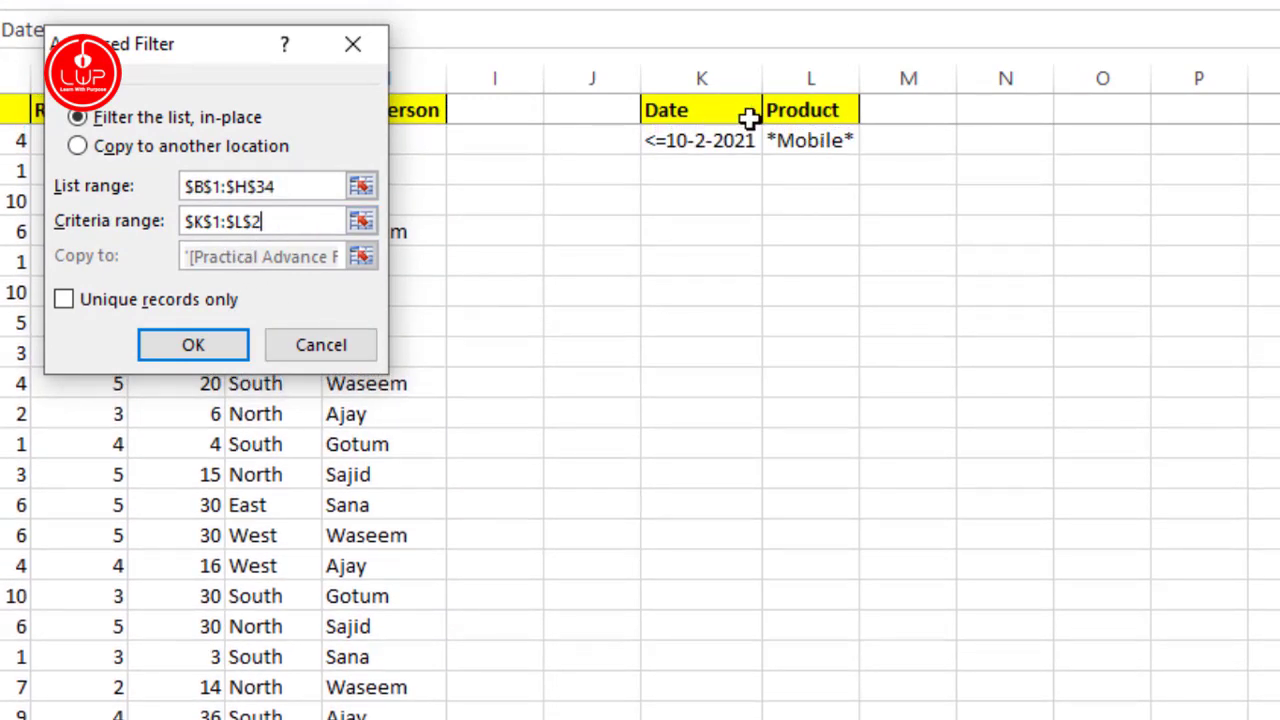
{"action": "left_click_drag", "start_coordinate": [710, 112], "coordinate": [771, 140]}
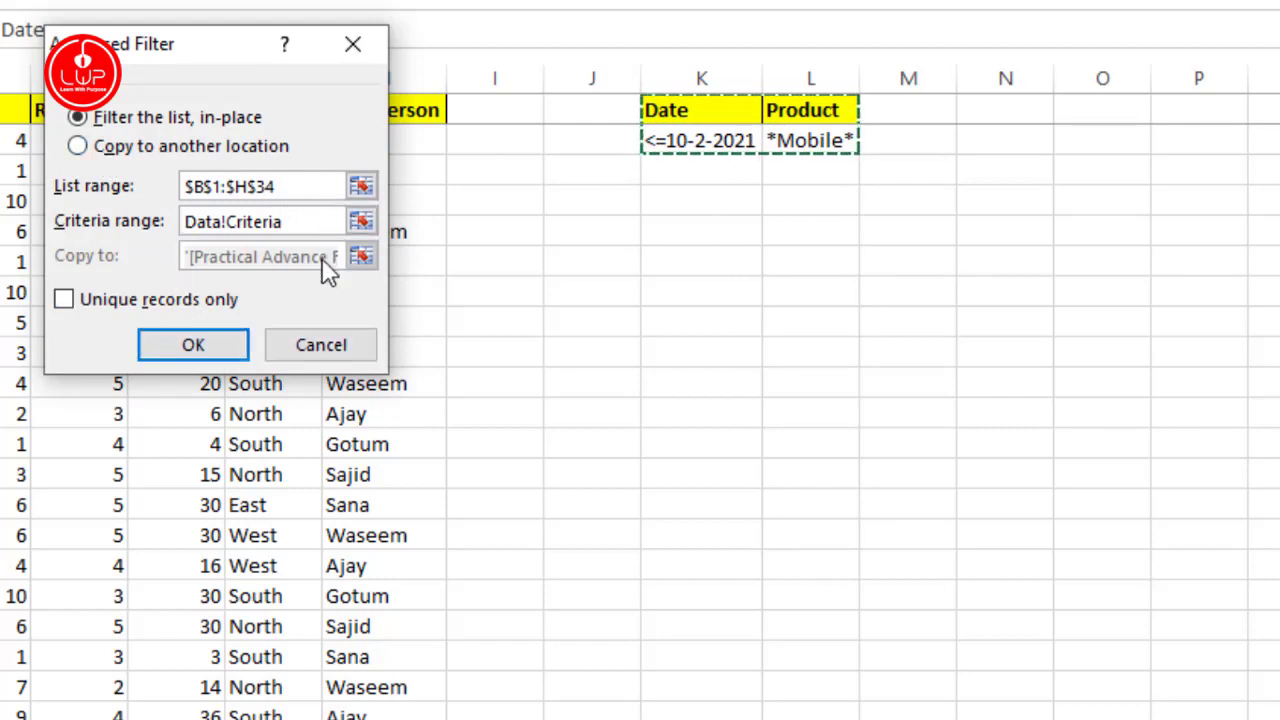
{"action": "left_click", "coordinate": [200, 345]}
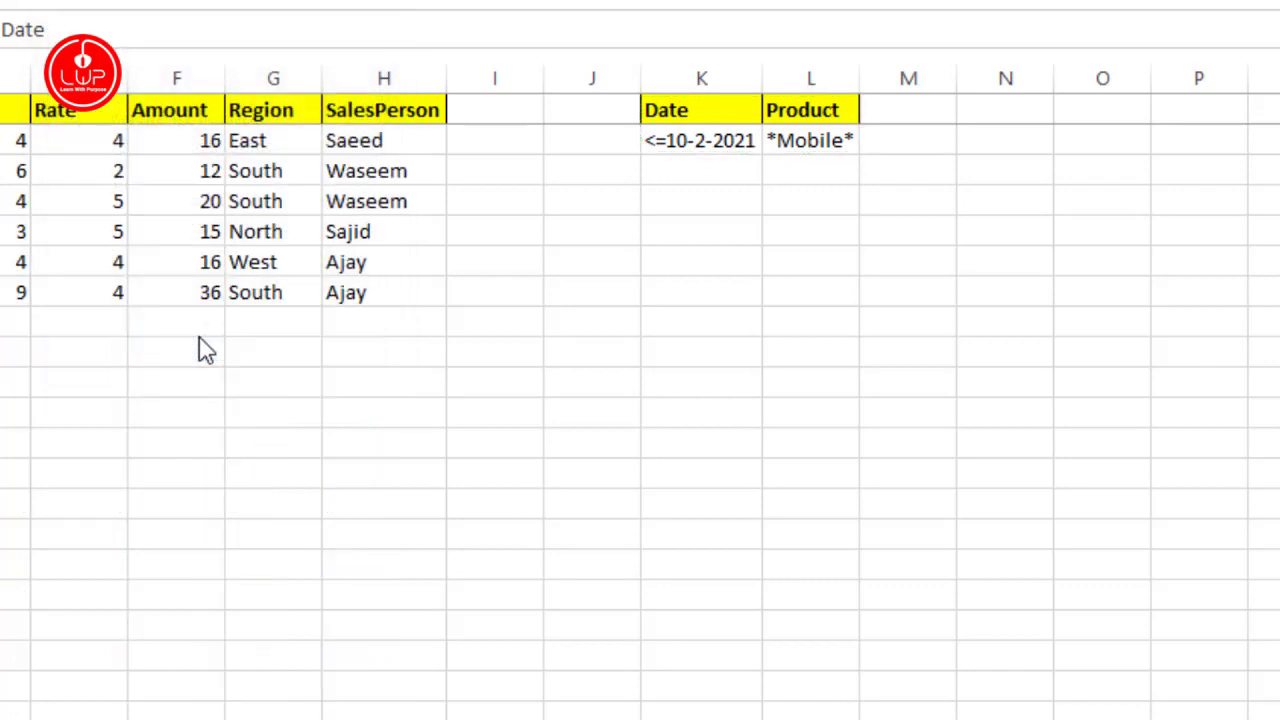
Step: Review the dates, products and other columns of the records filtered in place on the Data sheet
{"action": "left_click", "coordinate": [18, 140]}
{"action": "left_click", "coordinate": [126, 166]}
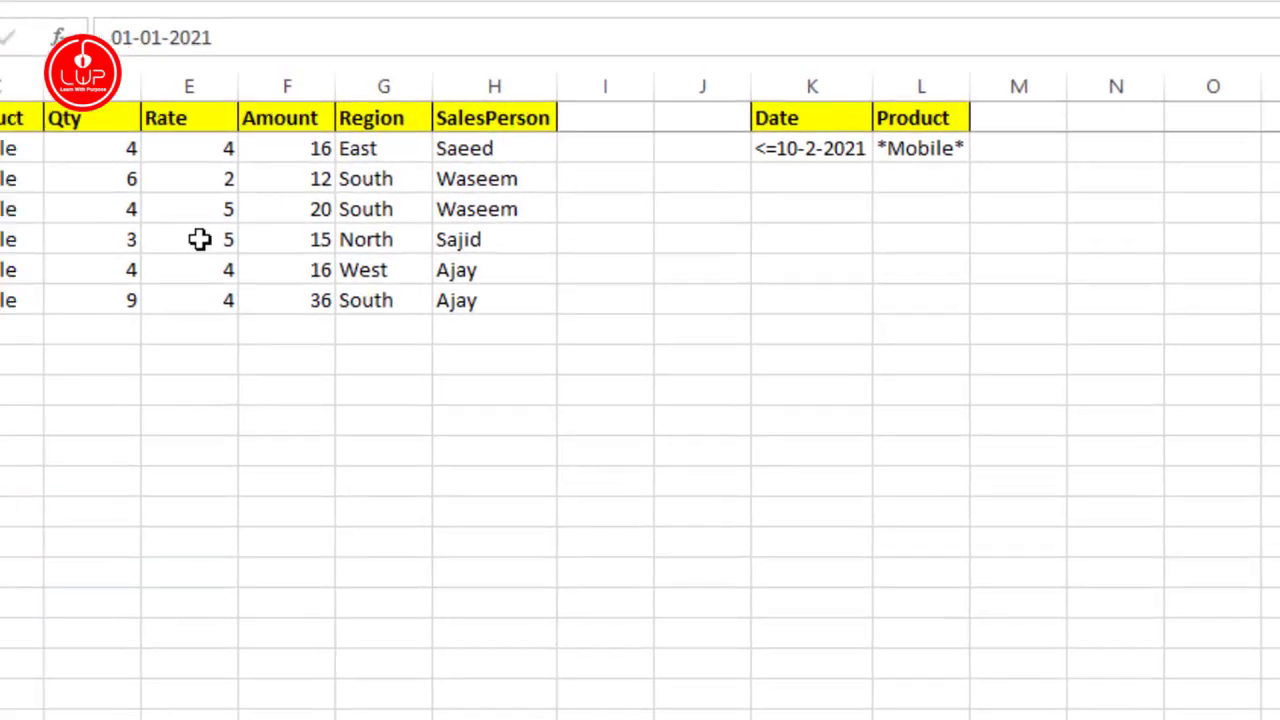
{"action": "key", "text": "Down"}
{"action": "key", "text": "Down"}
{"action": "key", "text": "Up"}
{"action": "key", "text": "Up"}
{"action": "key", "text": "Right"}
{"action": "key", "text": "Right"}
{"action": "key", "text": "Right"}
{"action": "key", "text": "Right"}
{"action": "key", "text": "Right"}
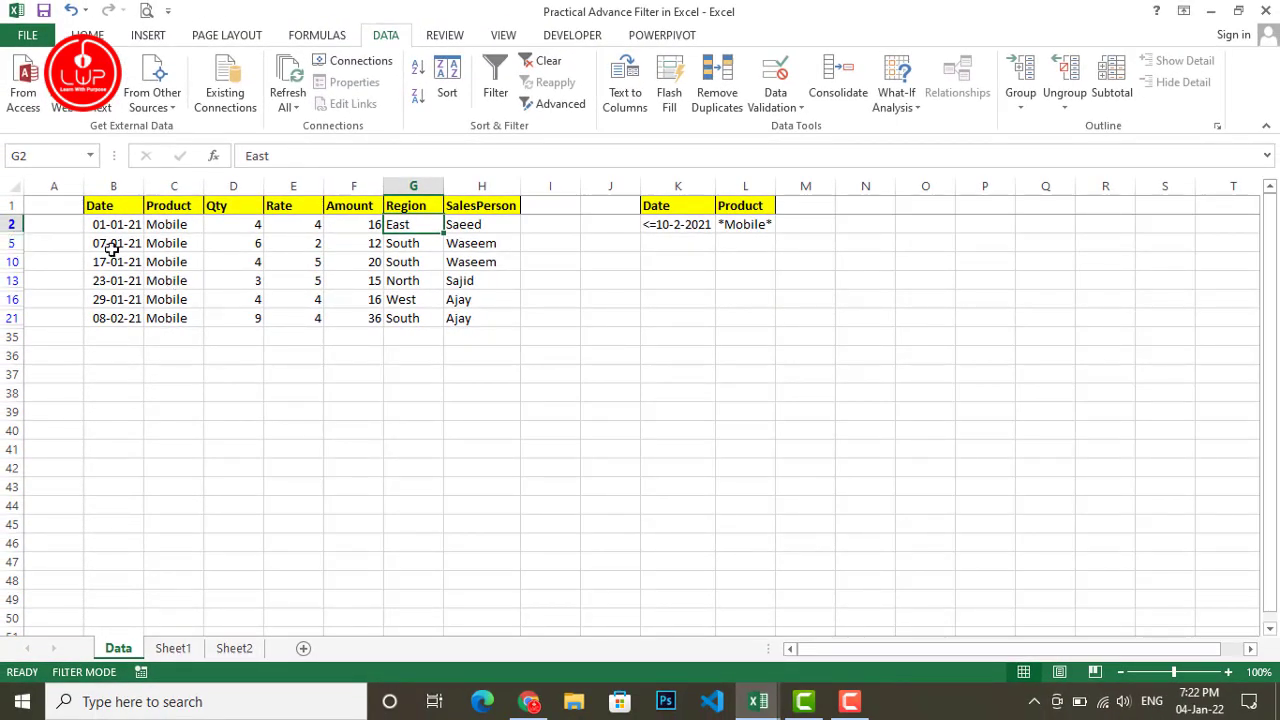
{"action": "left_click", "coordinate": [194, 256]}
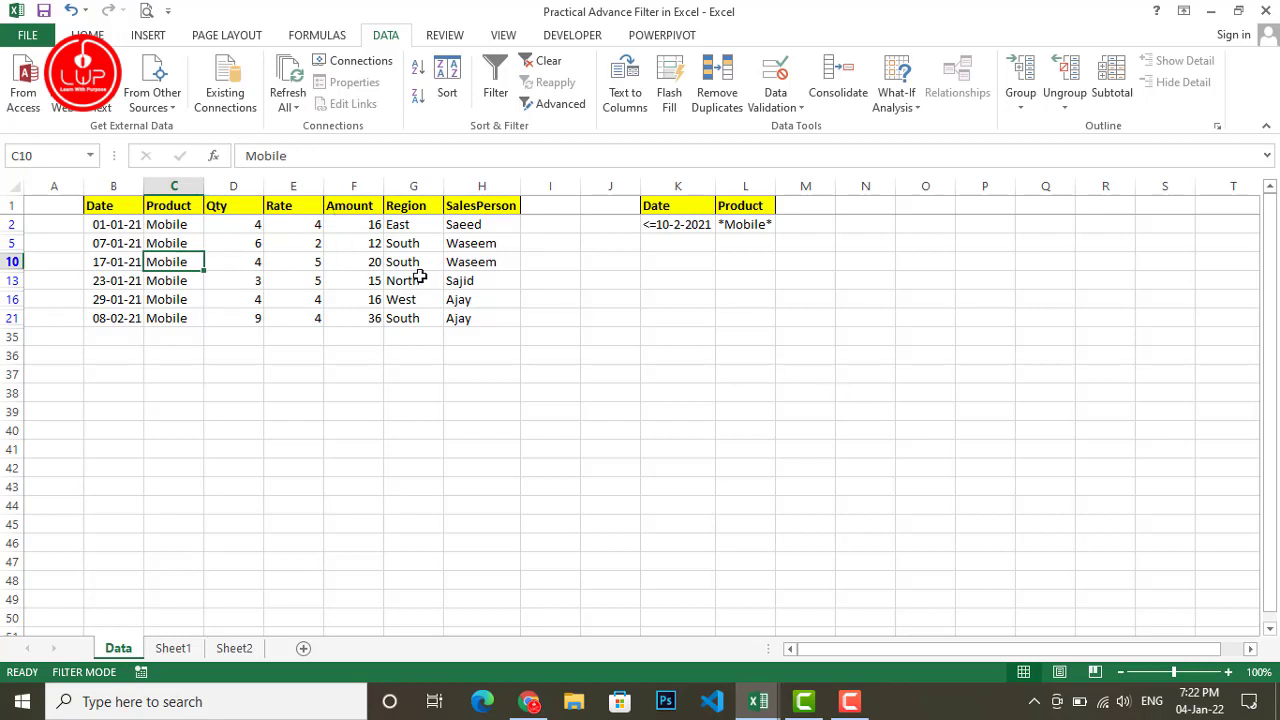
{"action": "left_click", "coordinate": [503, 261]}
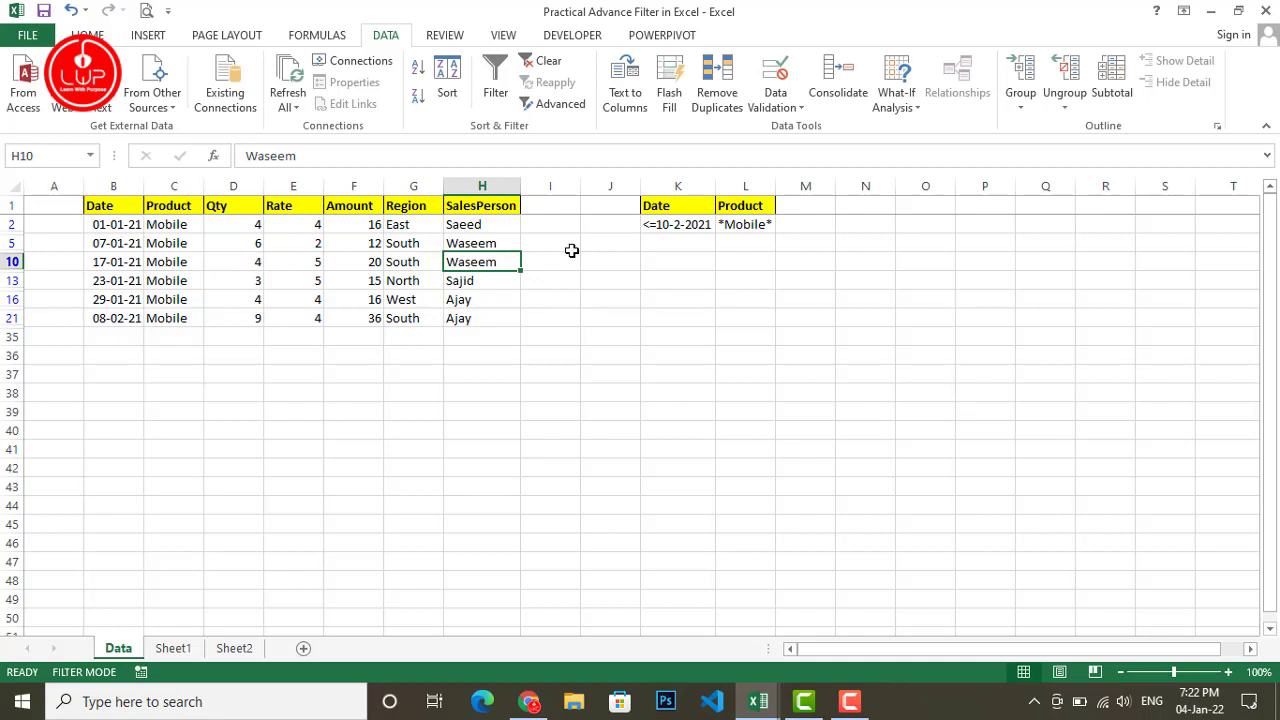
Step: Compare the criteria headers in K1:L1 and the date condition with the headers of the filtered list
{"action": "left_click", "coordinate": [668, 205]}
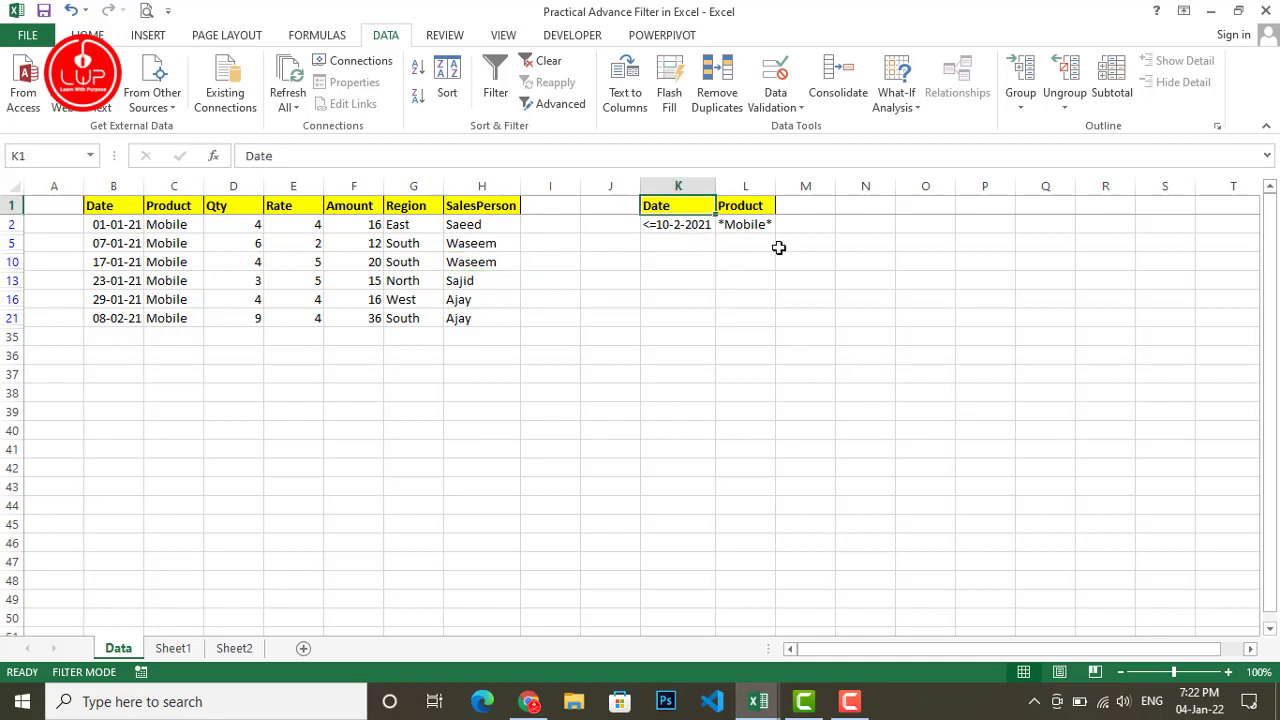
{"action": "left_click", "coordinate": [759, 210]}
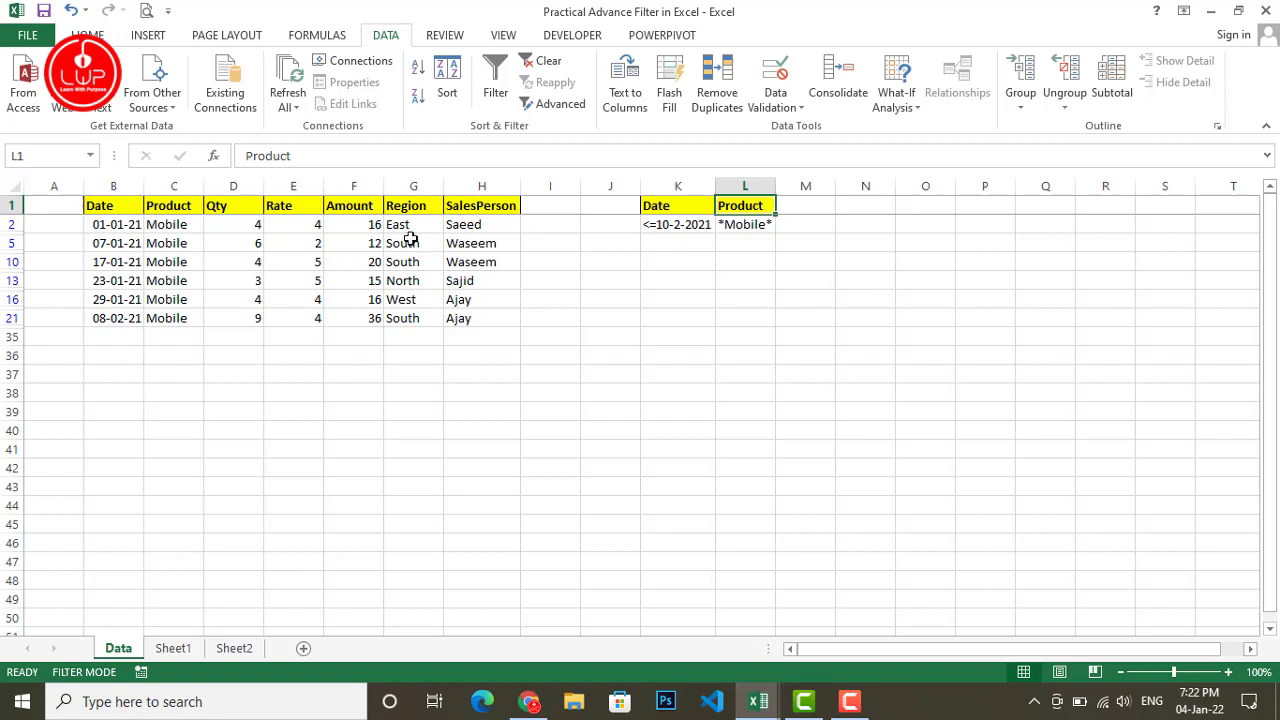
{"action": "left_click", "coordinate": [362, 206]}
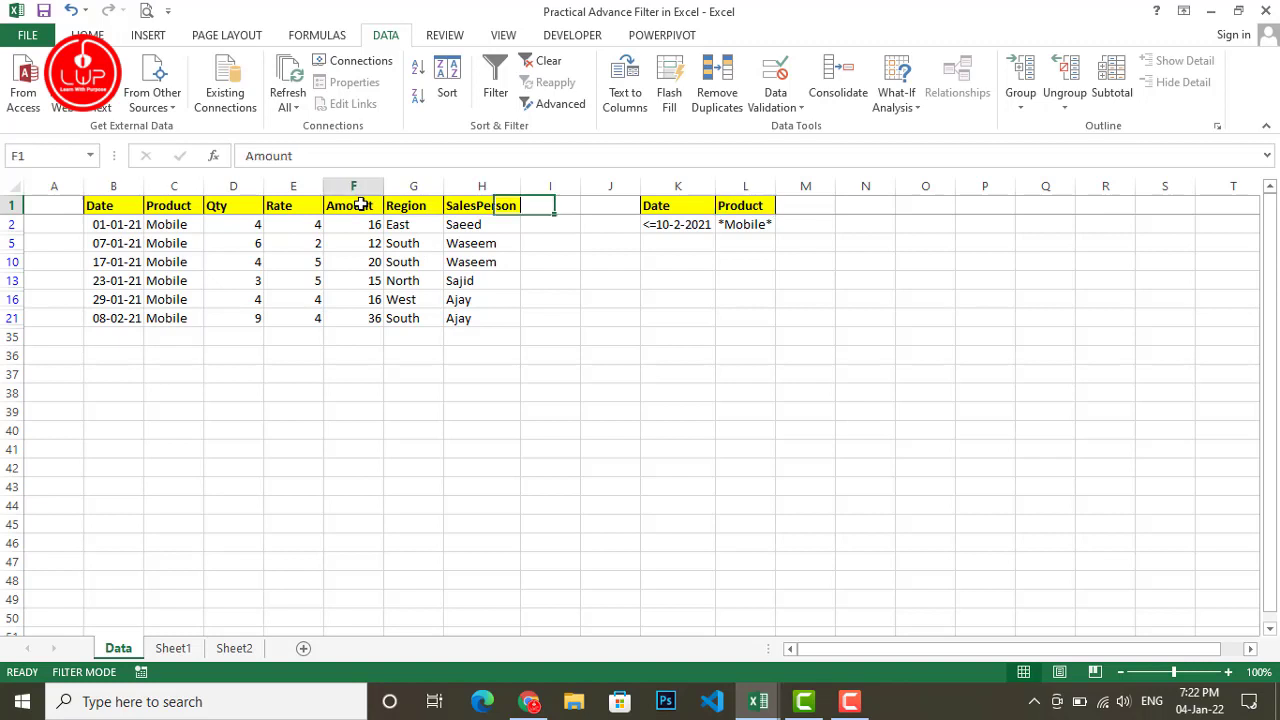
{"action": "left_click", "coordinate": [678, 229]}
{"action": "left_click", "coordinate": [806, 280]}
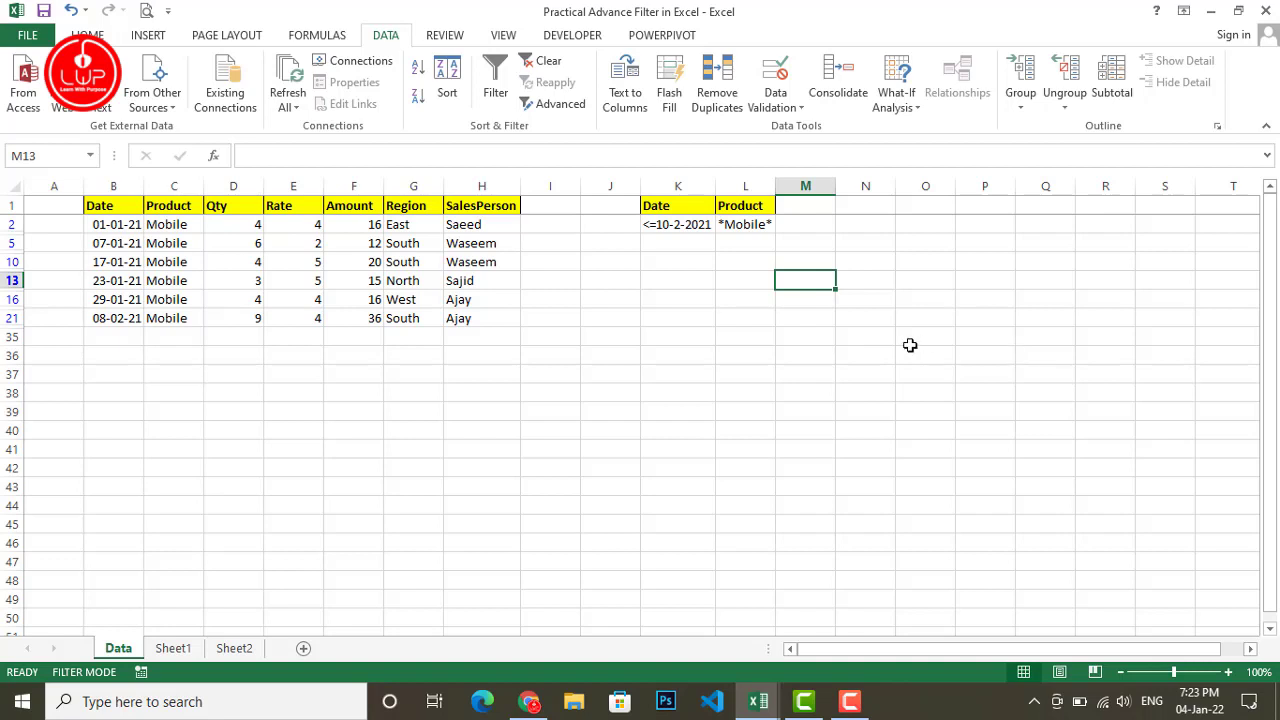
{"action": "left_click", "coordinate": [637, 333]}
{"action": "left_click", "coordinate": [839, 341]}
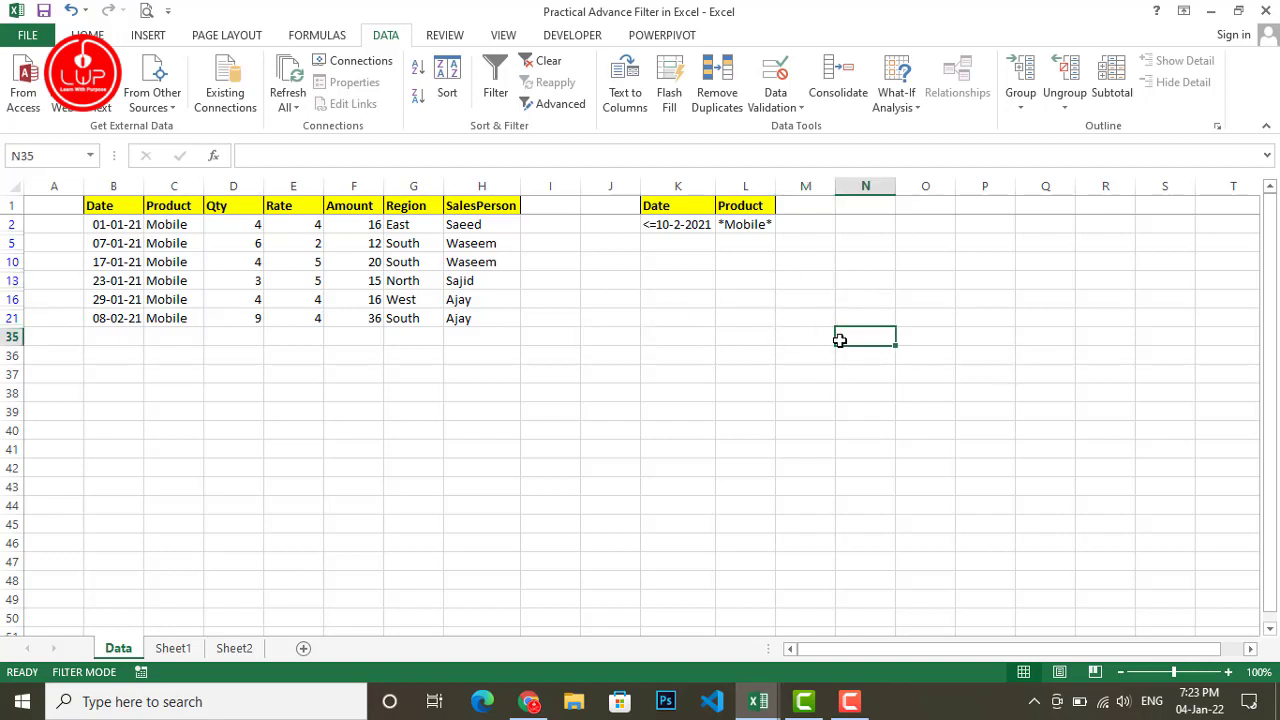